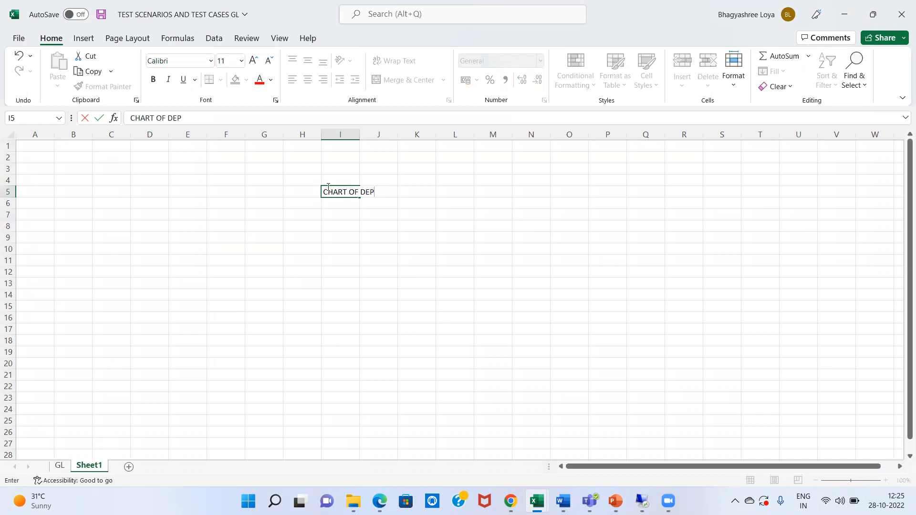
Step: Complete the "CHART OF DEPN" heading in I5, fit column I to it, and enter "KEY" in J5
key(Tab)
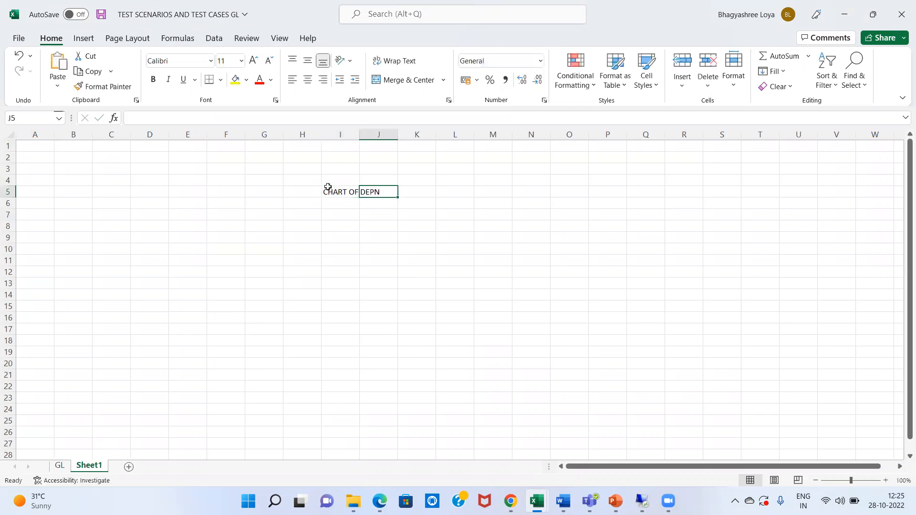
double_click(359, 134)
text(KEY)
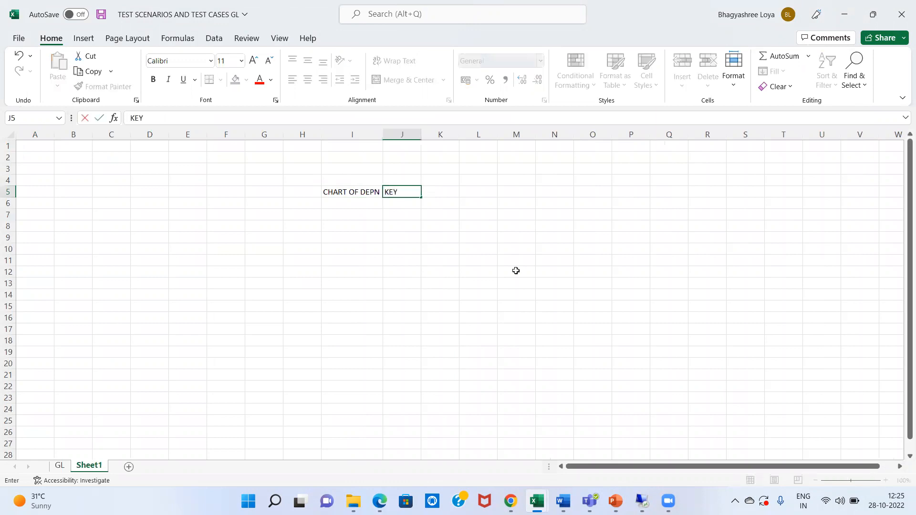
key(Return)
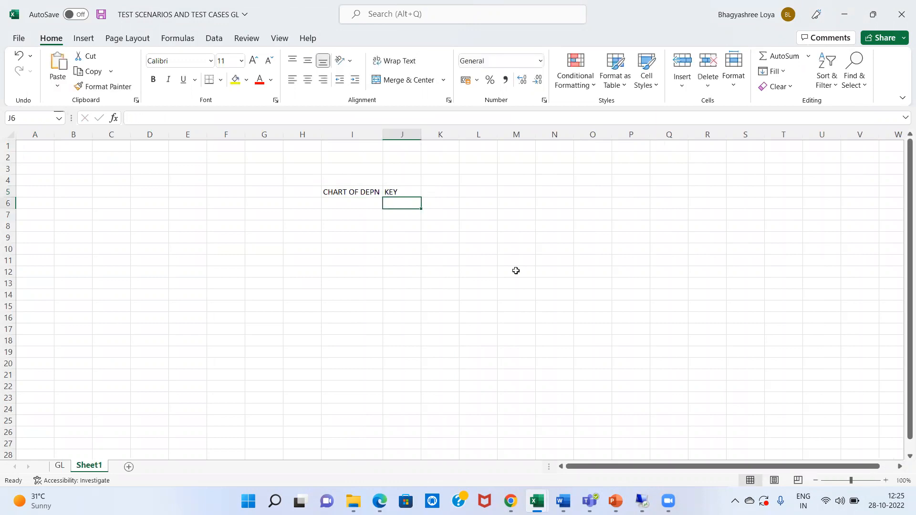
Step: Enter a dotted placeholder "......." in I6 below the CHART OF DEPN heading
key(Up)
key(Left)
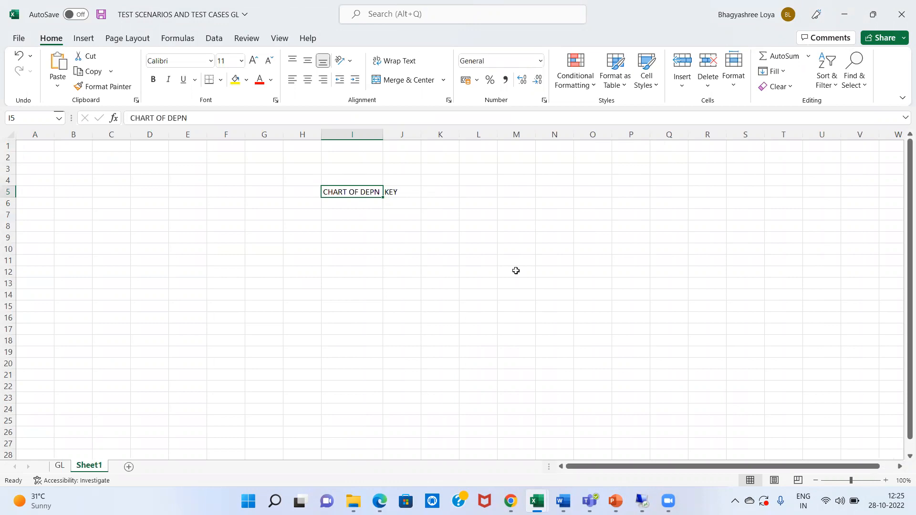
key(Down)
text(.......)
key(Return)
key(Return)
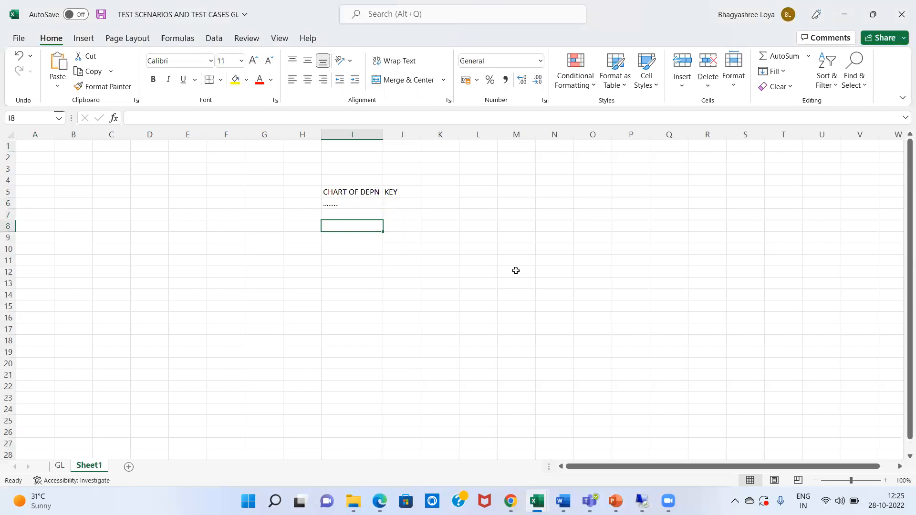
Step: Enter the label "DEPRICIATION AREA" in I8
text(DEP)
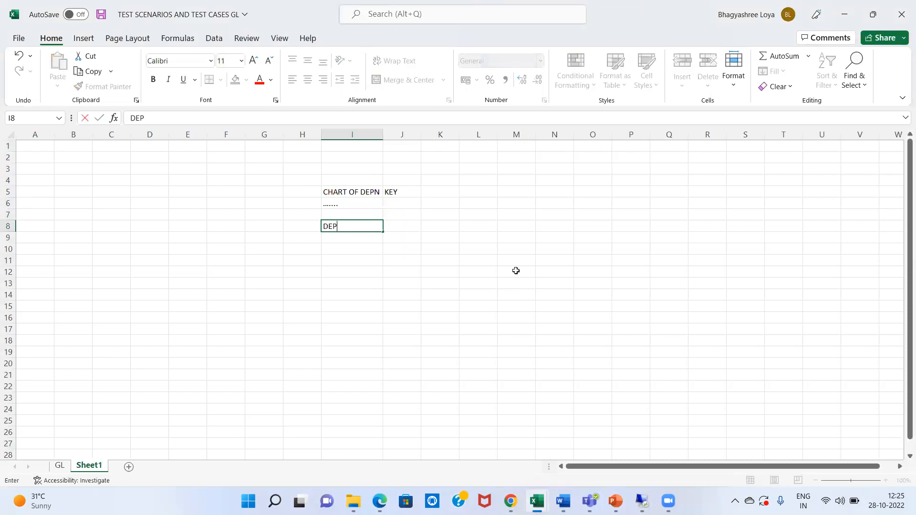
text(RICIATION AREA)
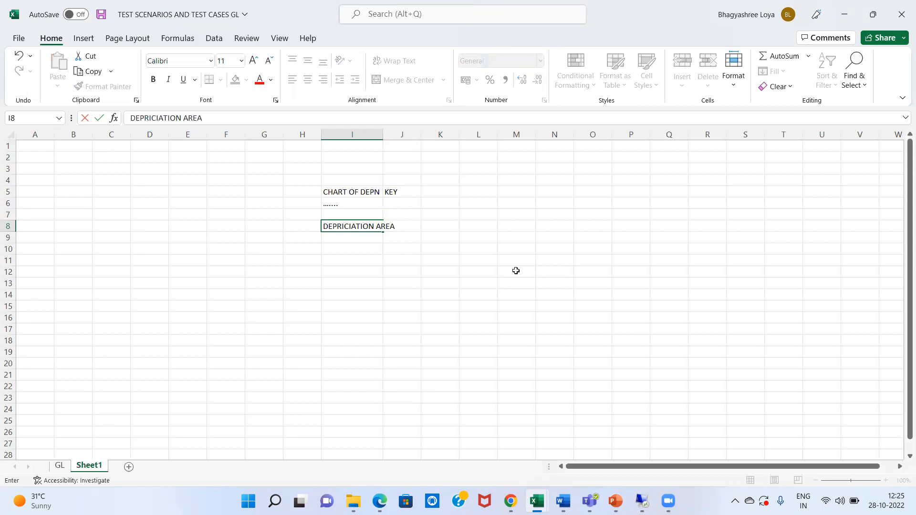
key(Return)
key(Up)
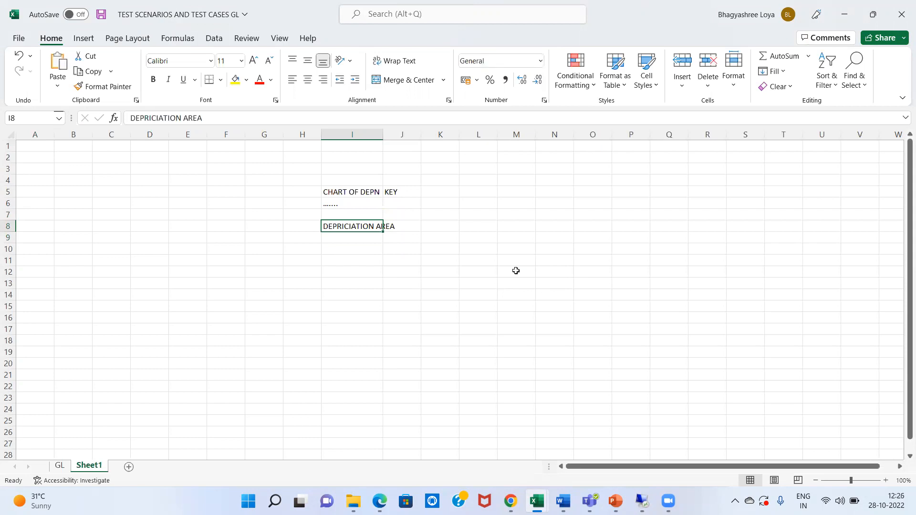
key(Down)
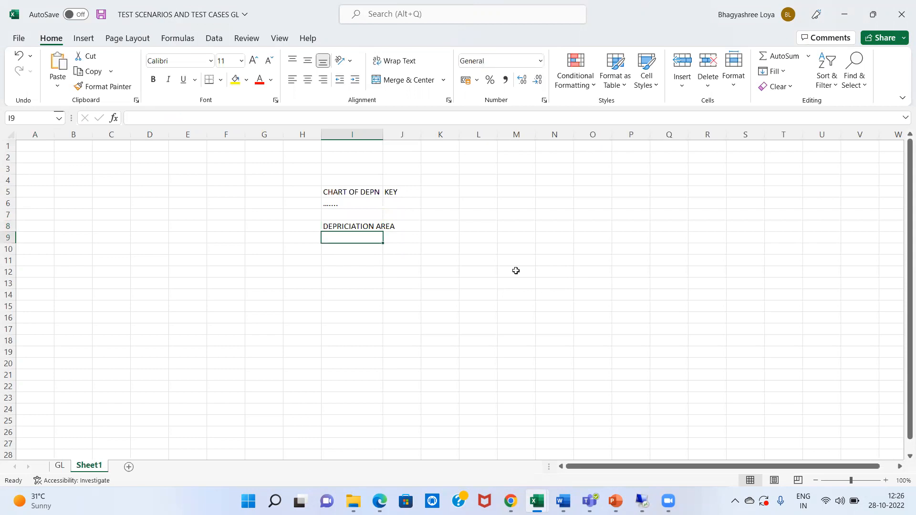
Step: Enter "2 DIGIT KEY" in H8 and widen column I to fit the DEPRICIATION AREA label
key(Up)
key(Down)
key(Left)
key(Up)
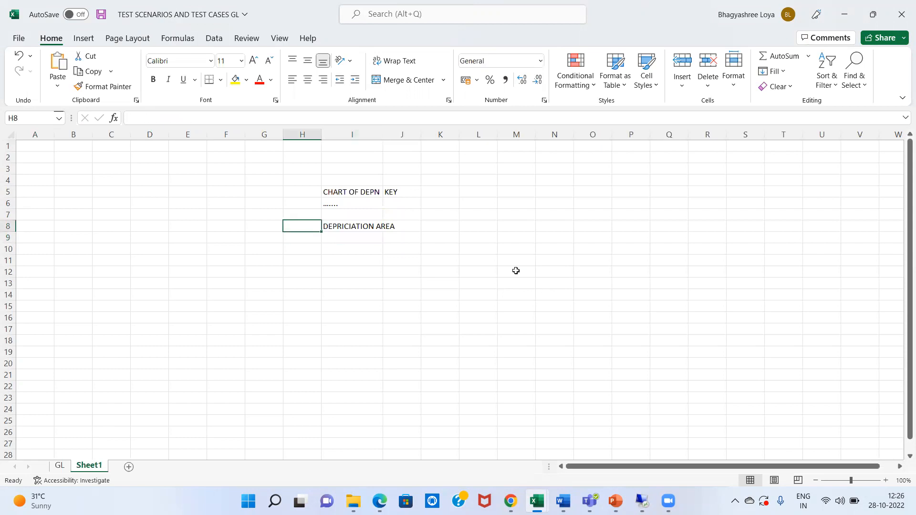
text(2 D)
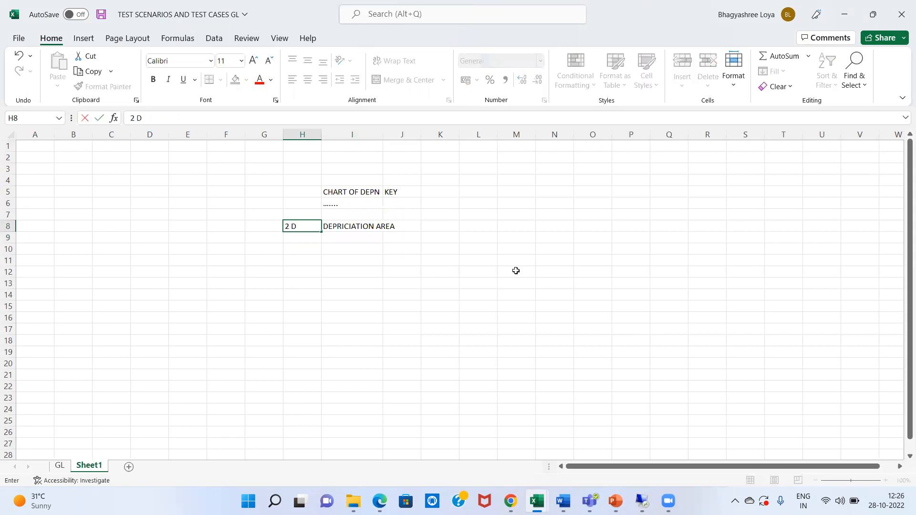
text(IGIT KEY)
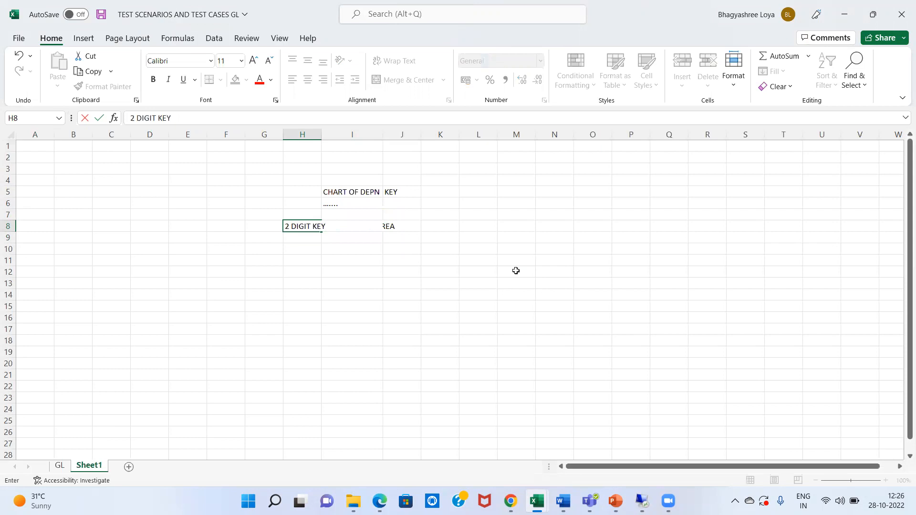
key(Return)
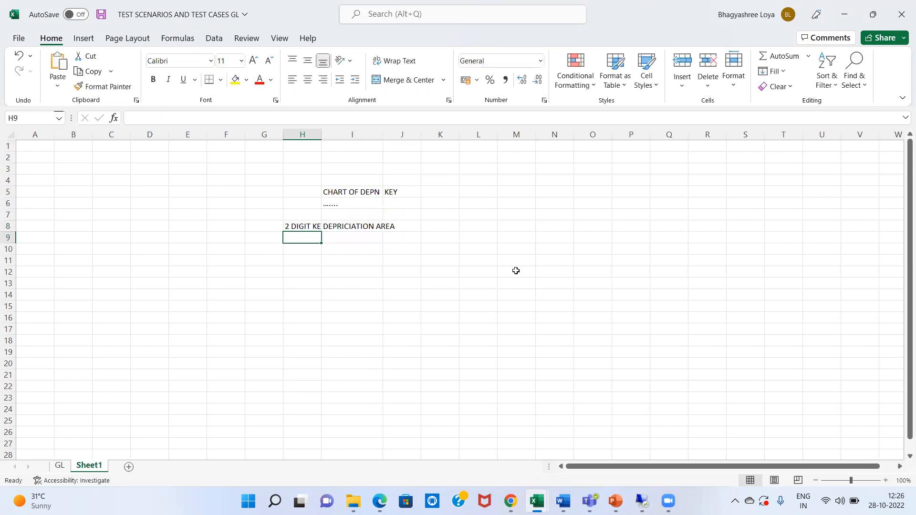
key(Up)
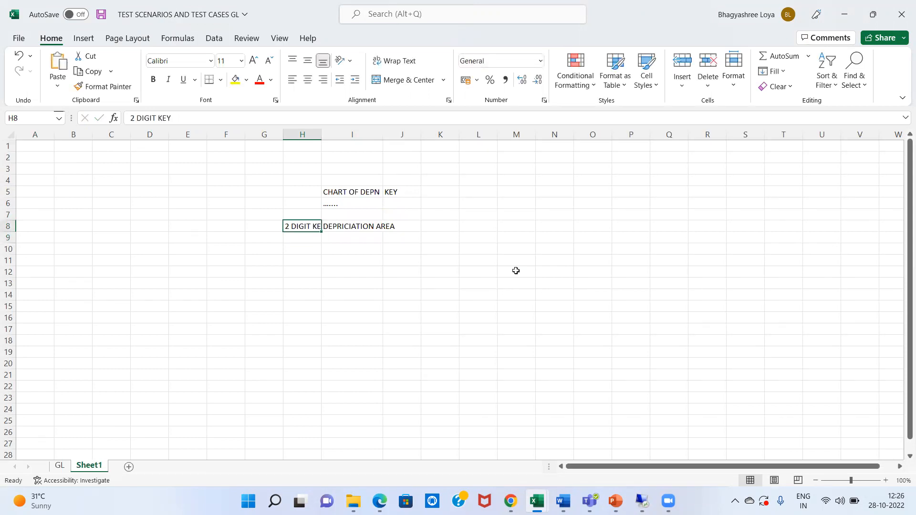
key(Right)
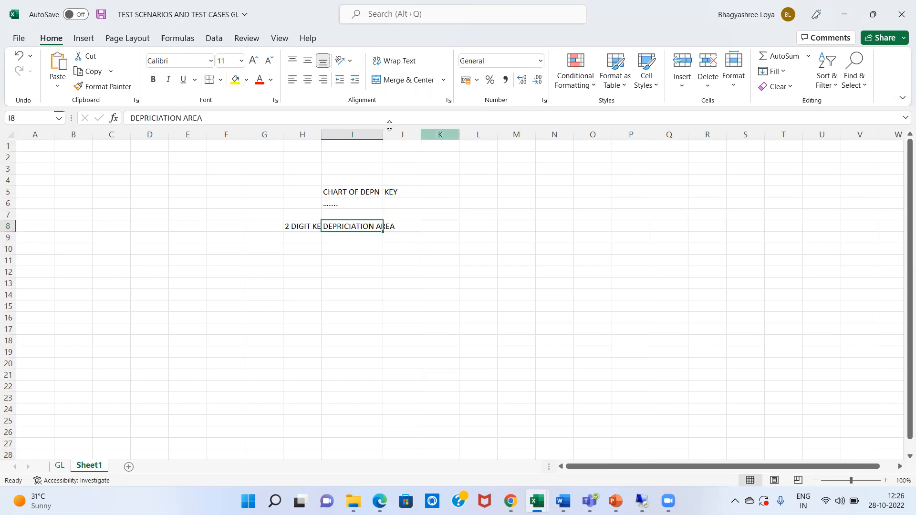
drag(384, 130, 399, 130)
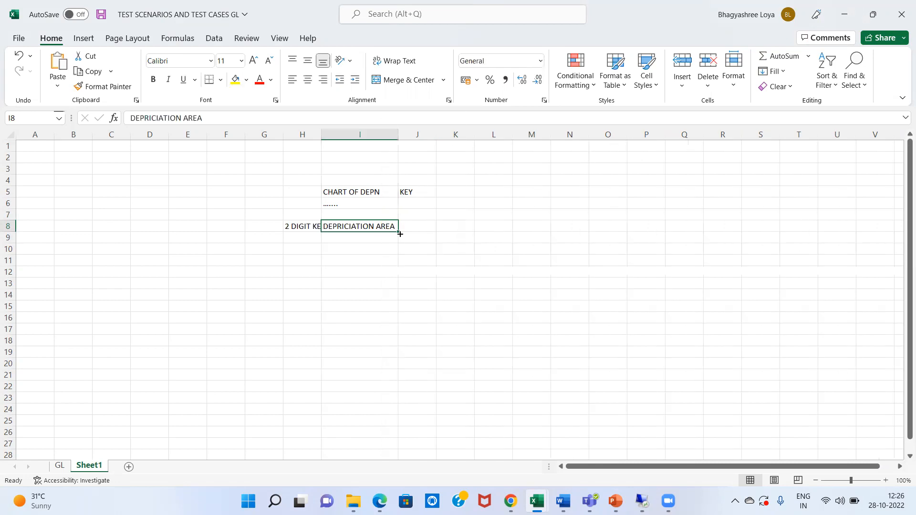
Step: Enter the ledger "0L" in K8 and its accounting standard "IND AS" in L8
click(453, 225)
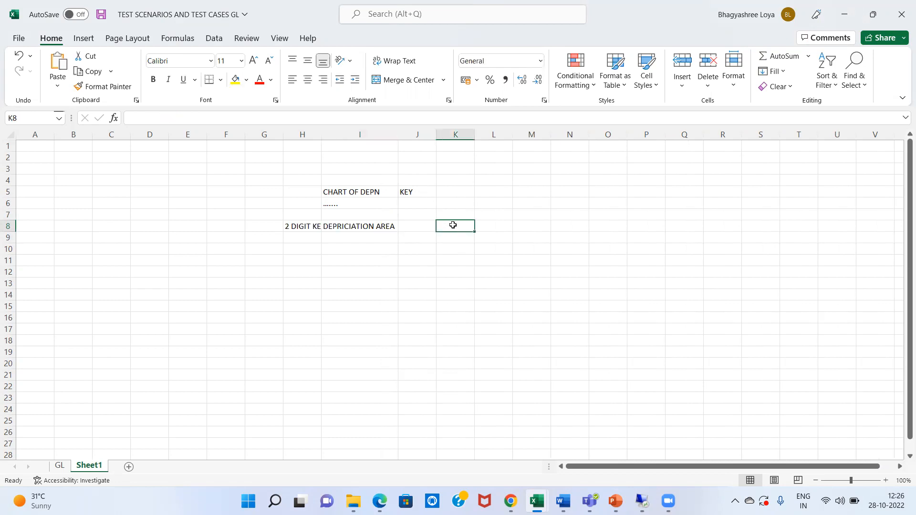
text(0L)
key(Return)
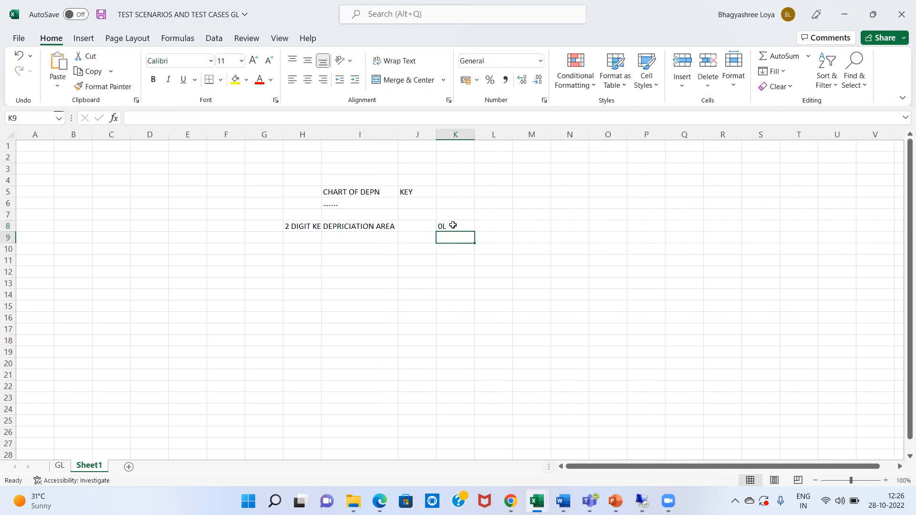
key(Up)
key(Right)
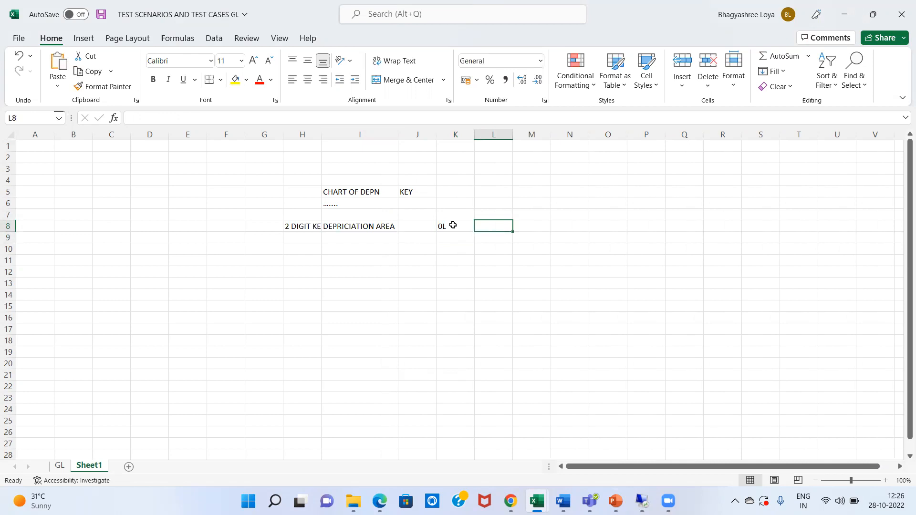
text(IND AS)
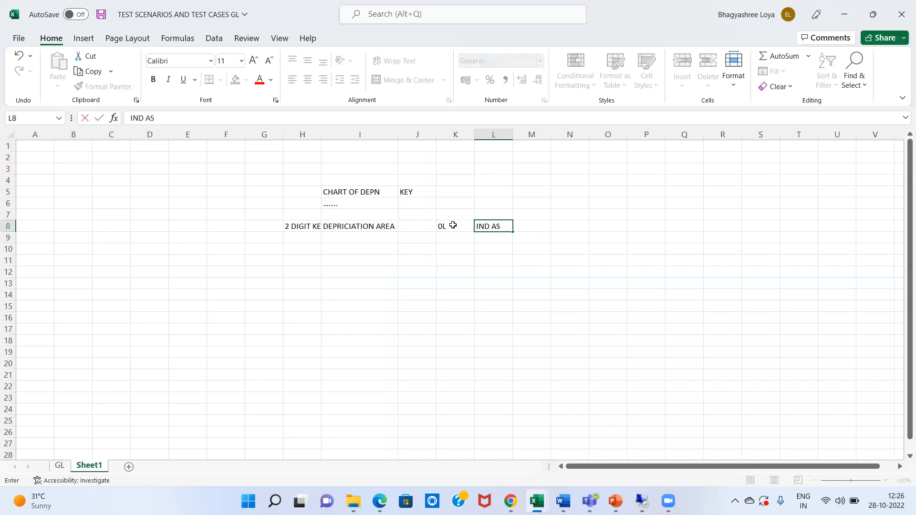
key(Return)
key(Up)
Step: Enter the currency "INR" in M8 beside IND AS
click(452, 226)
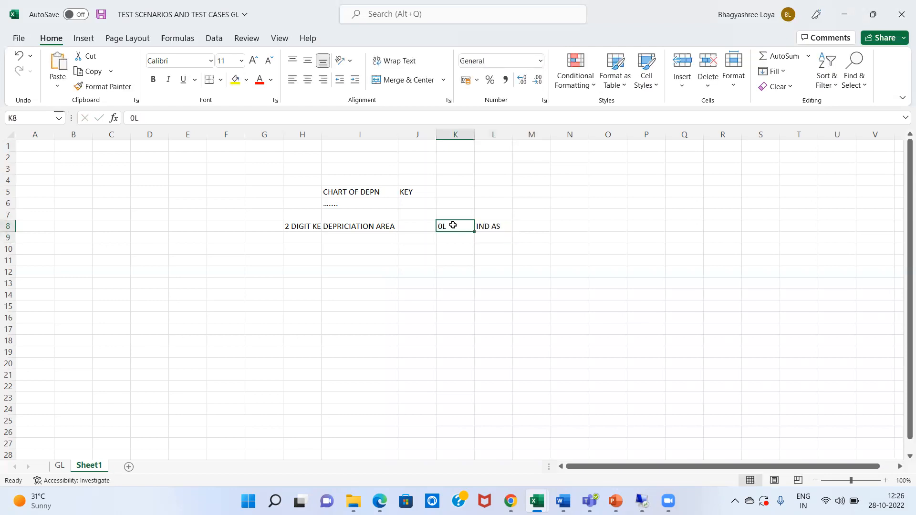
key(Right)
key(Right)
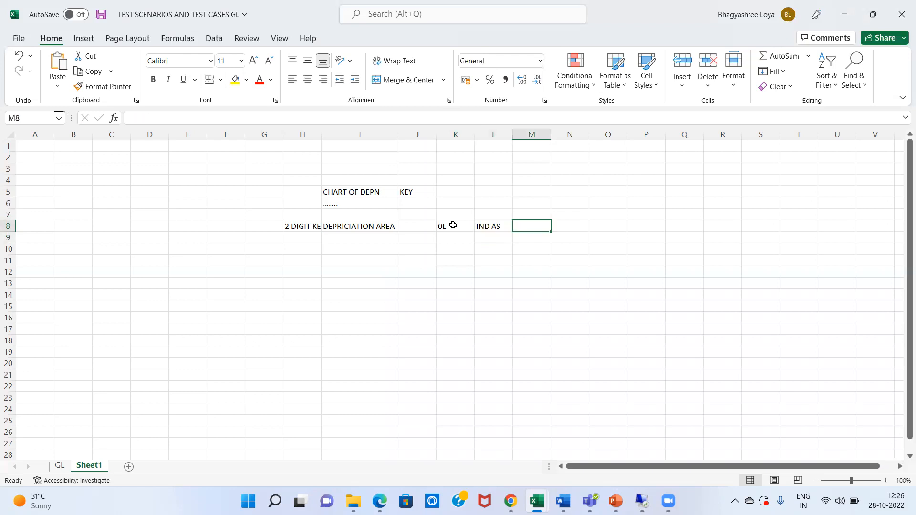
text(I)
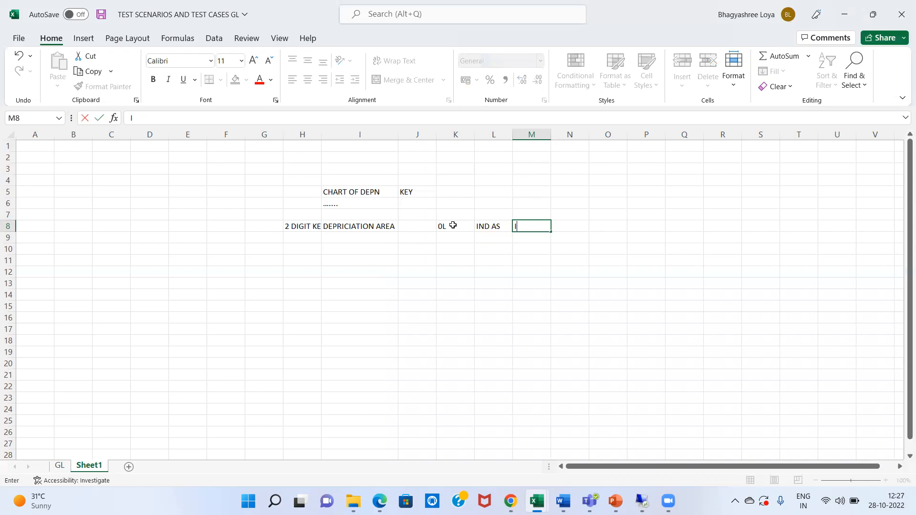
text(NR)
key(Return)
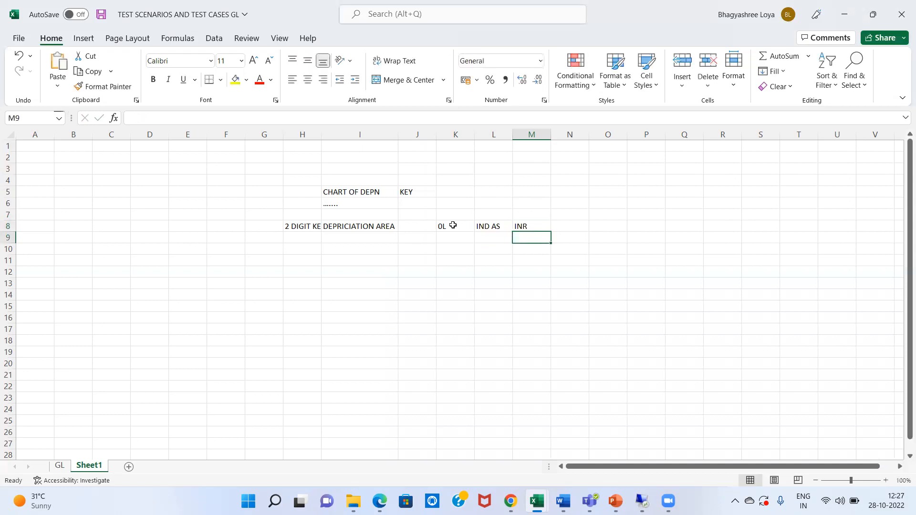
key(Left)
key(Left)
key(Left)
key(Left)
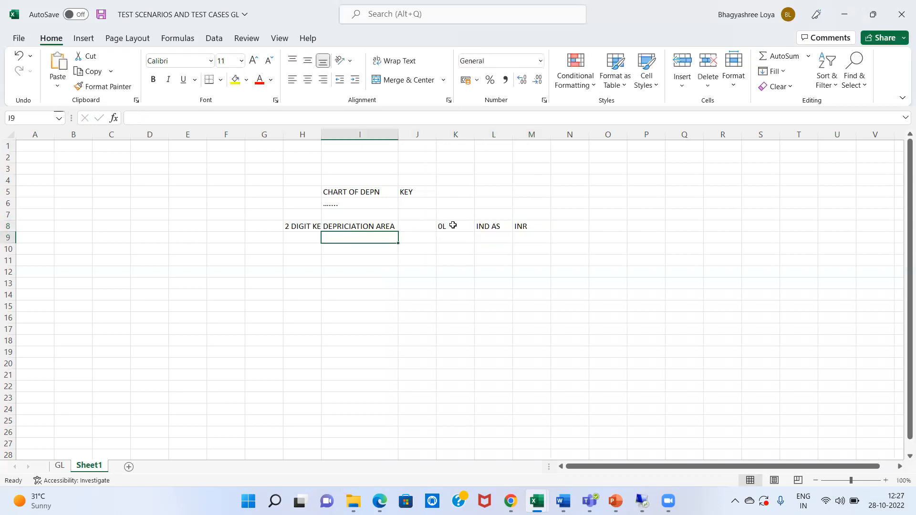
key(Up)
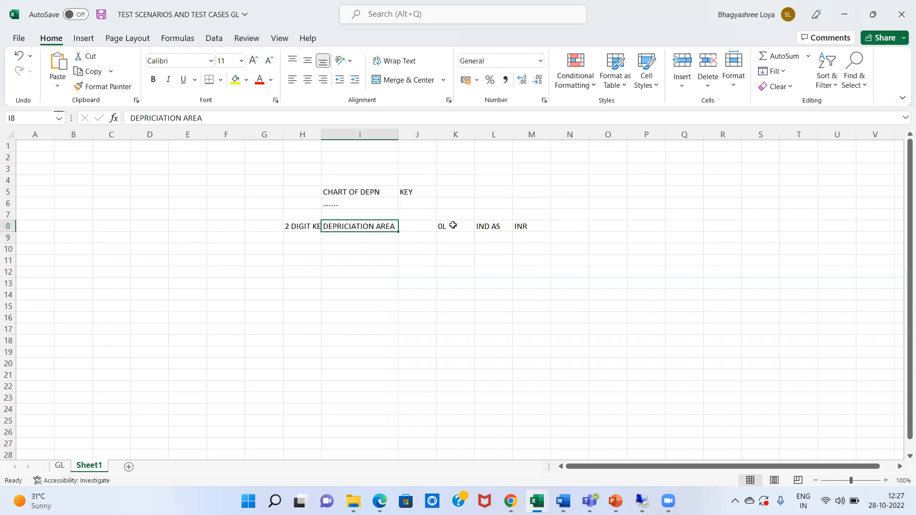
key(Right)
key(Right)
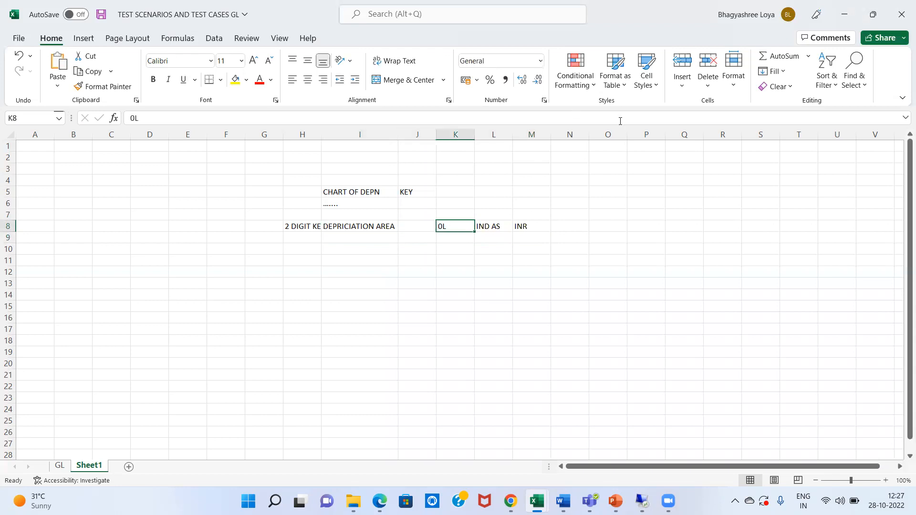
key(Right)
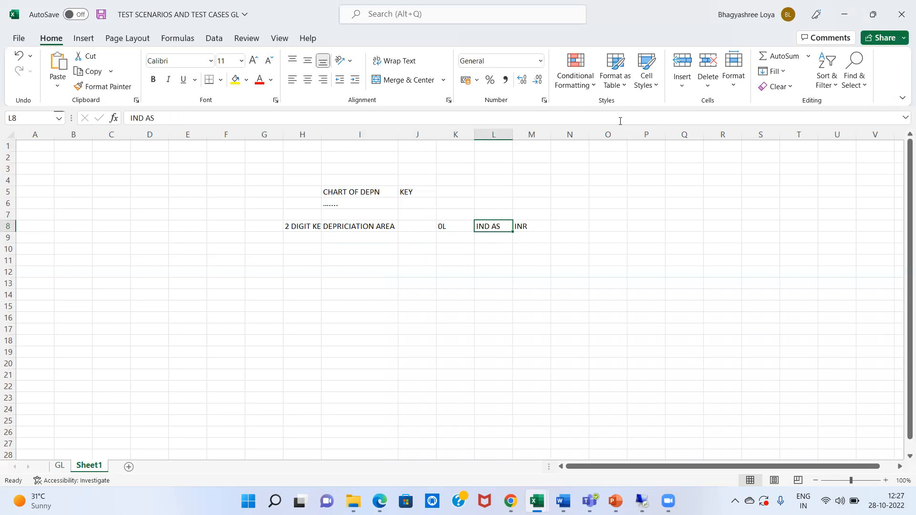
key(Right)
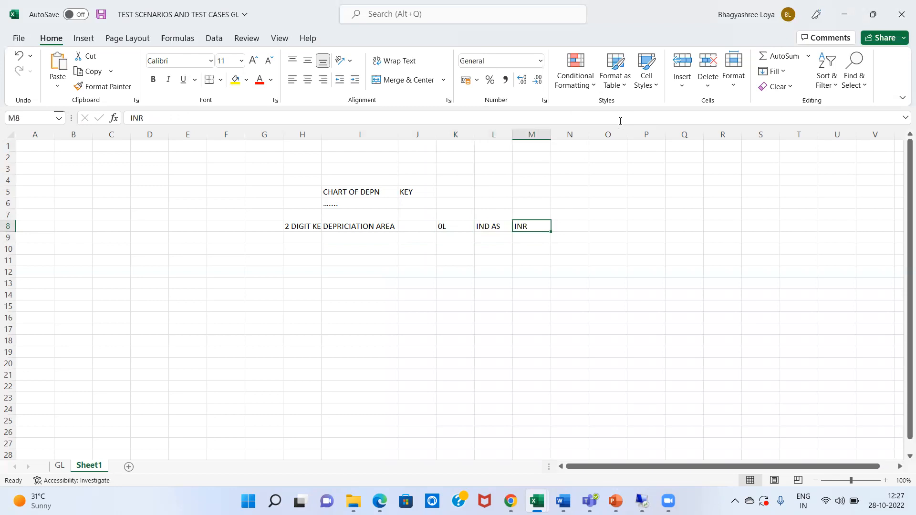
key(Down)
key(Left)
key(Left)
key(Up)
key(Right)
key(Right)
Step: Add a second ledger line in row 9 with USD in M9, 0L in K9 and IND AS copied into L9
key(Down)
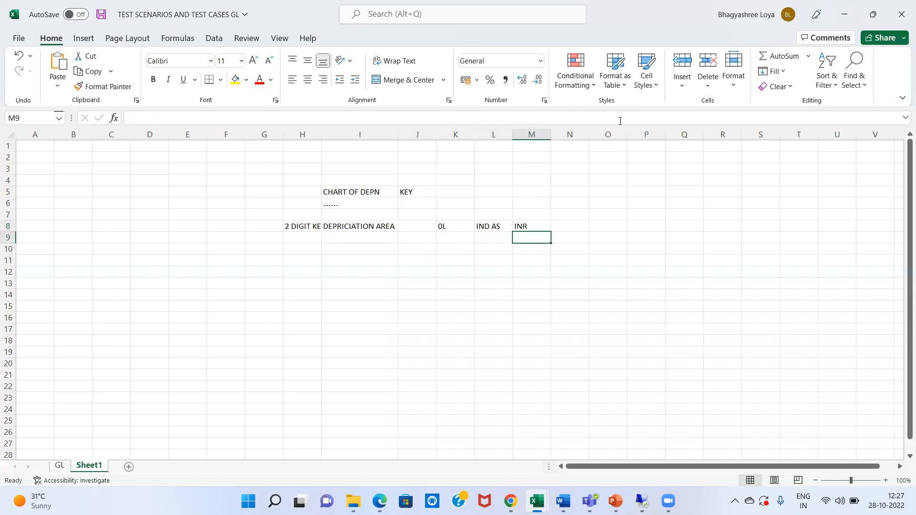
text(USD)
key(Return)
key(Left)
key(Left)
key(Up)
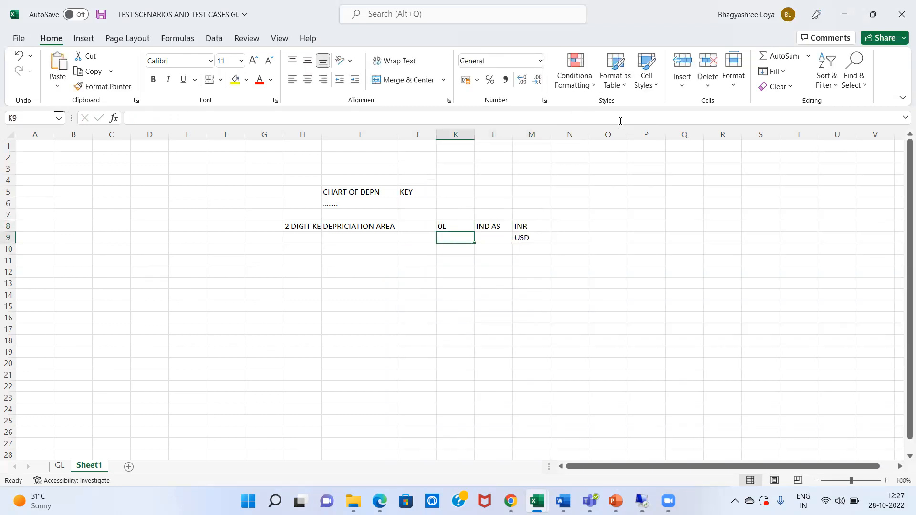
text(0L)
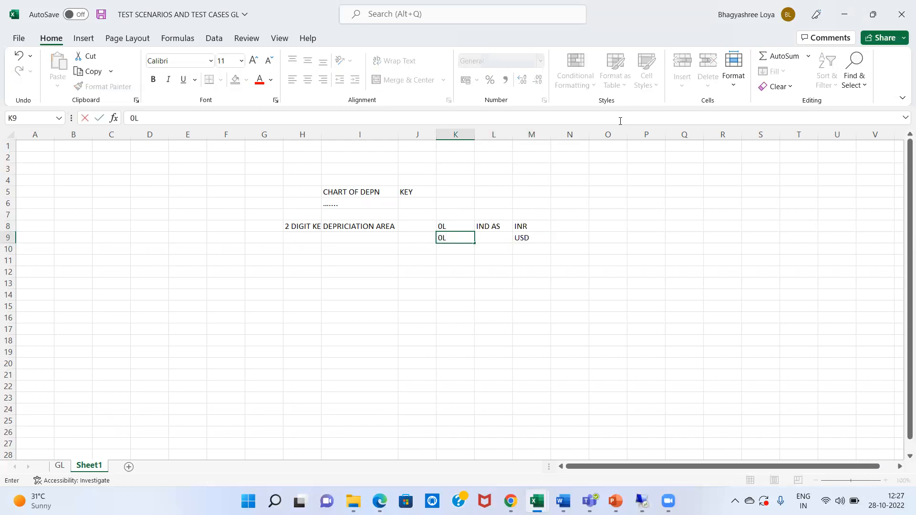
key(Right)
key(ctrl+d)
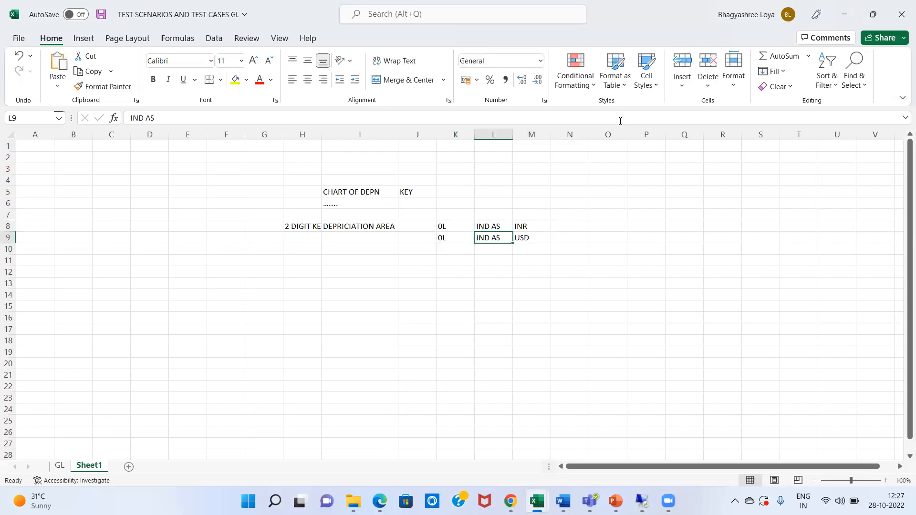
Step: Widen column J and enter the depreciation area keys 1 in J8 and 15 in J9
key(Up)
key(Left)
key(Left)
key(Left)
key(Right)
drag(436, 133, 466, 133)
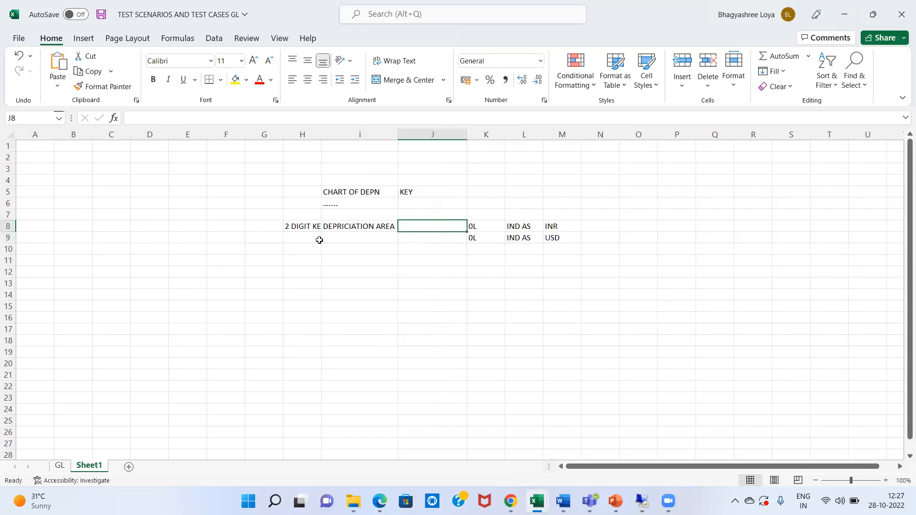
text(1)
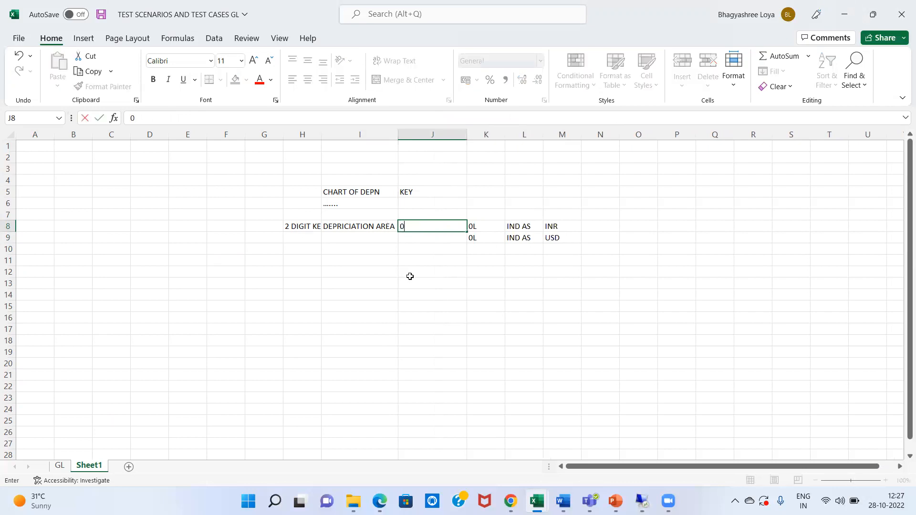
key(Return)
text(15)
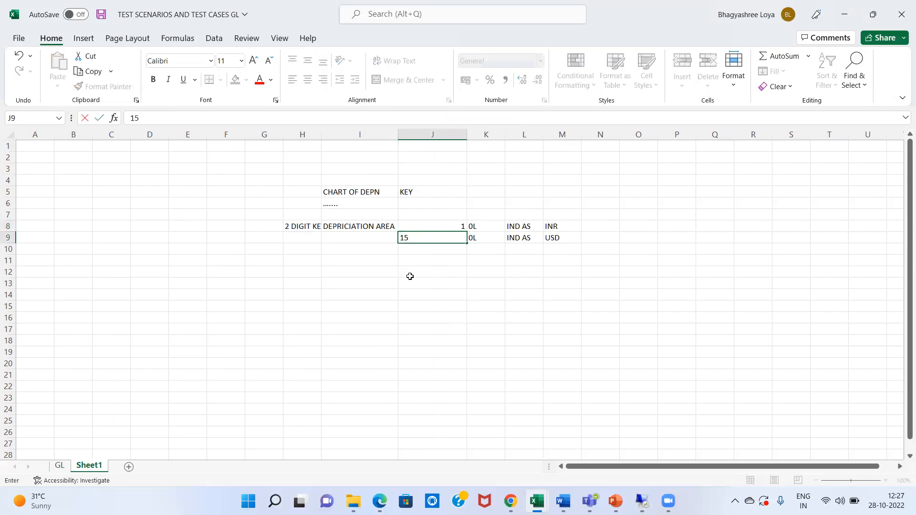
key(Return)
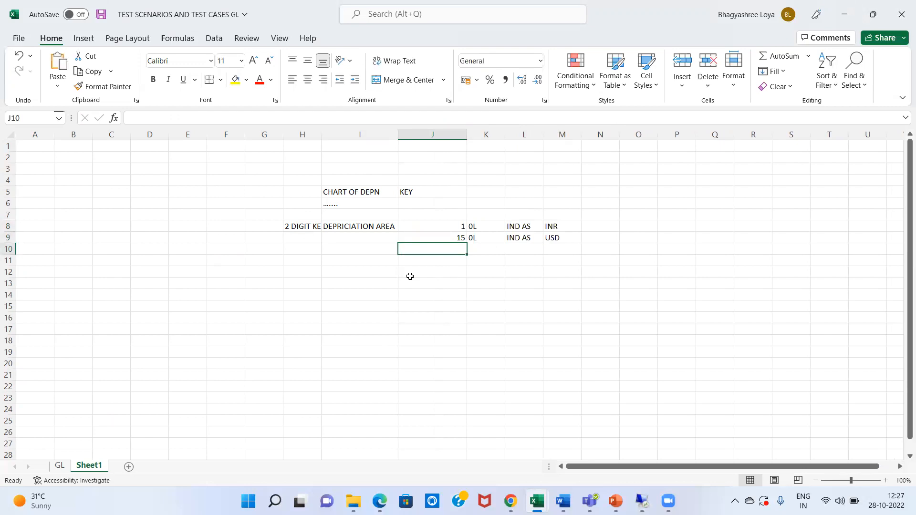
key(Up)
key(Up)
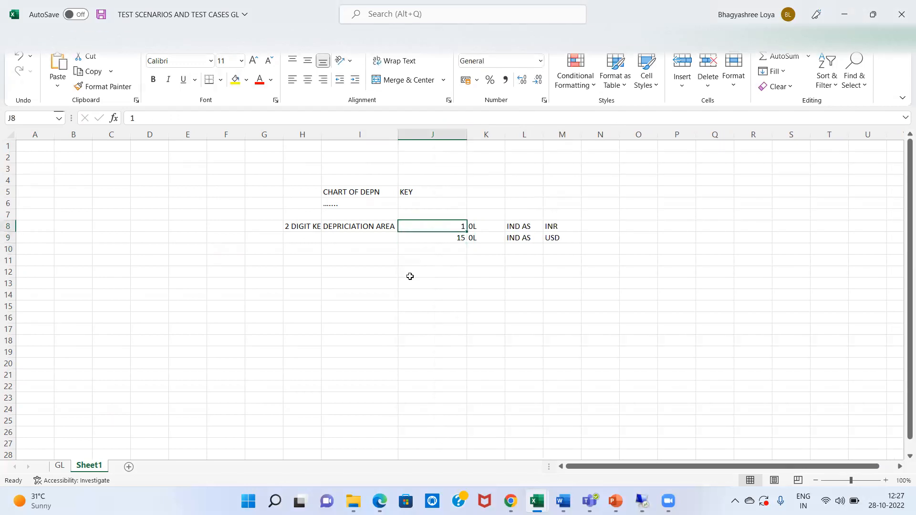
key(shift+Down)
key(shift+Right)
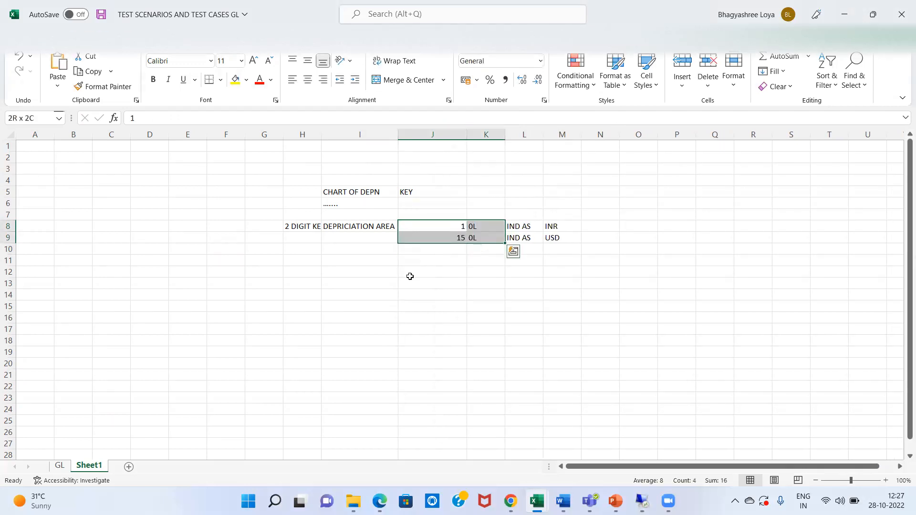
Step: Enter the second ledger "2L" in K10 below the two 0L entries
key(Right)
key(Down)
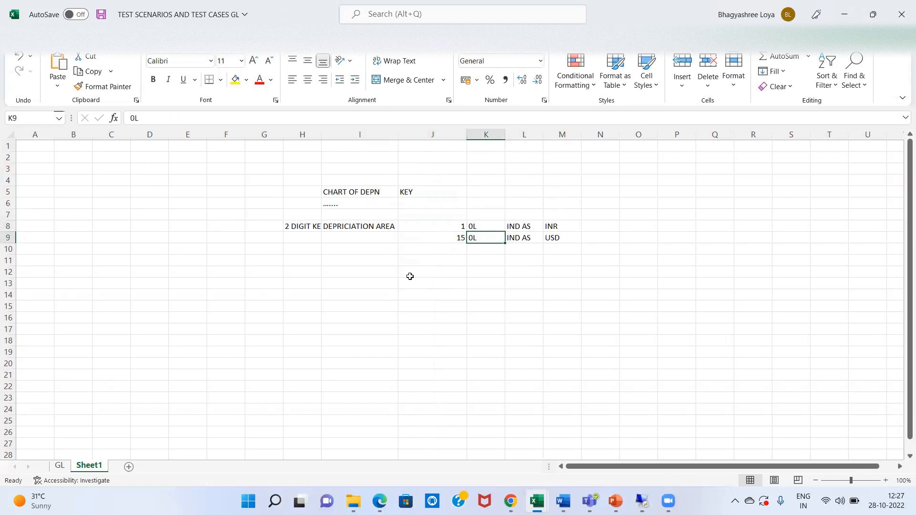
key(Down)
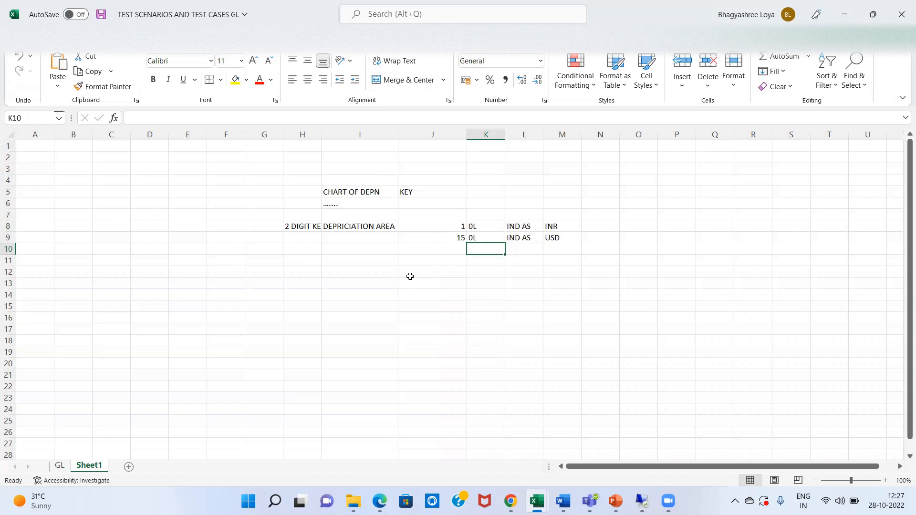
text(2L)
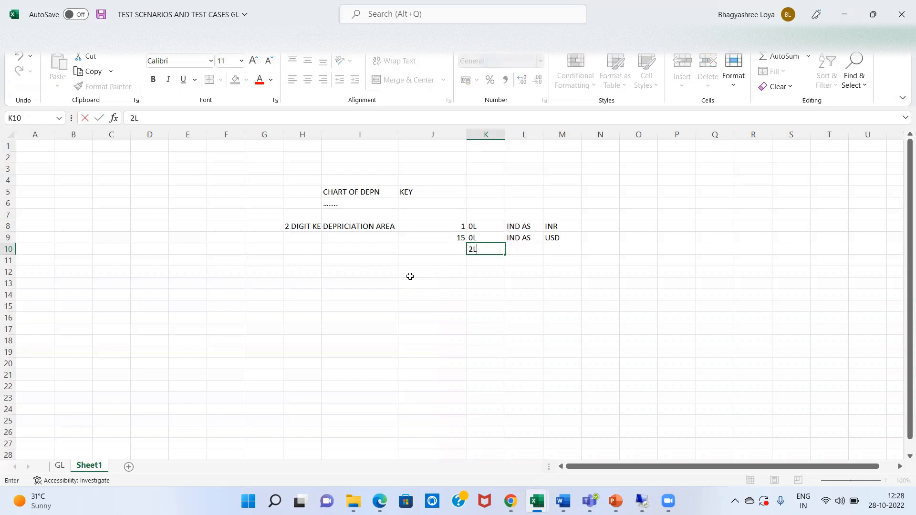
key(Return)
Step: Enter the accounting standard "US GAP" in L10 and the currency "USD" in M10
key(Up)
key(Right)
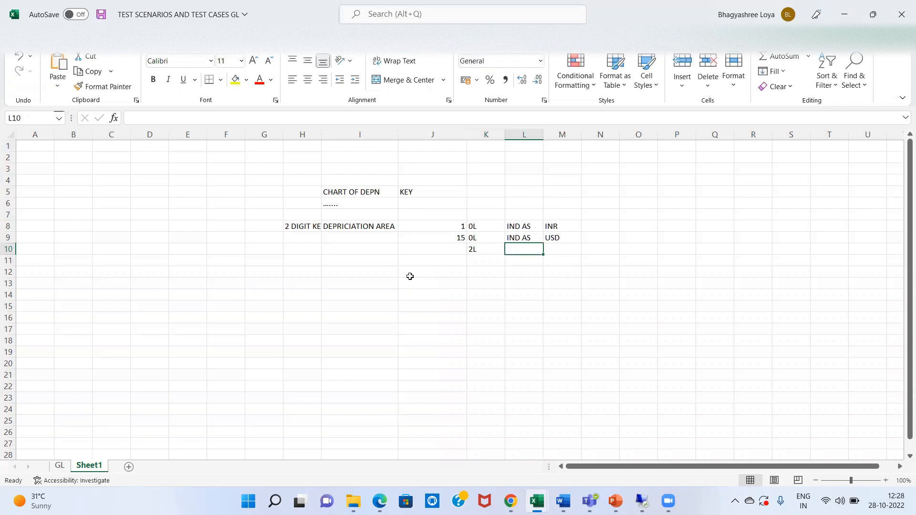
text(US GAP)
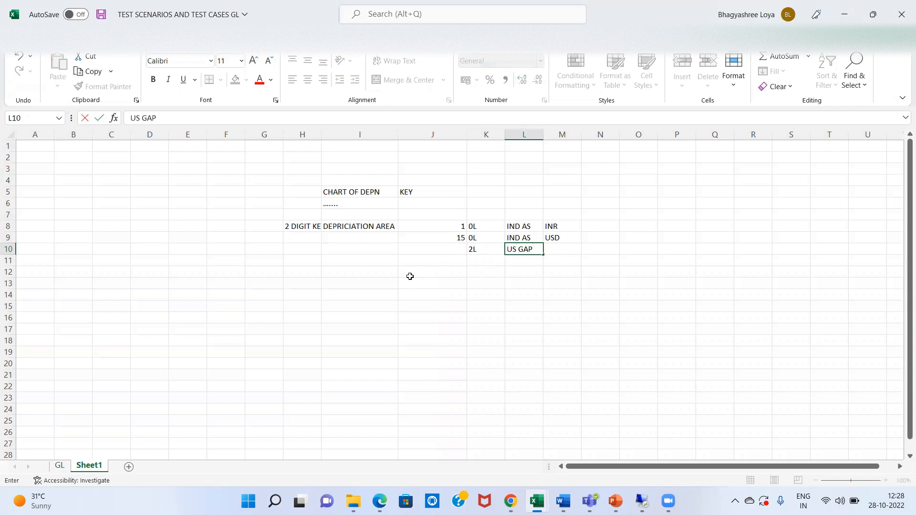
key(Tab)
key(Right)
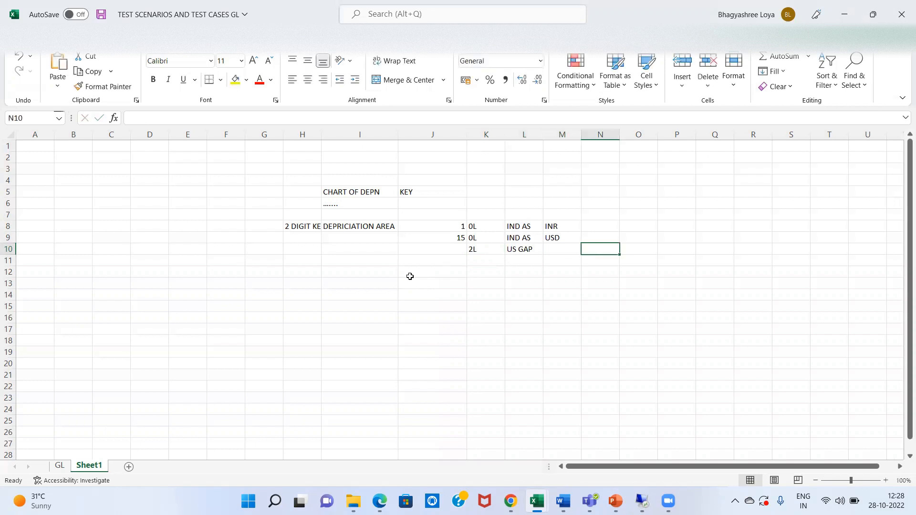
key(Left)
text(USD)
key(Return)
Step: Add another 2L line in row 11 by copying INR from M8 into M11 and filling 2L and US GAP down from row 10
key(Up)
key(Up)
key(Up)
key(ctrl+c)
key(Down)
key(Down)
key(Down)
key(Return)
key(Left)
key(shift+Left)
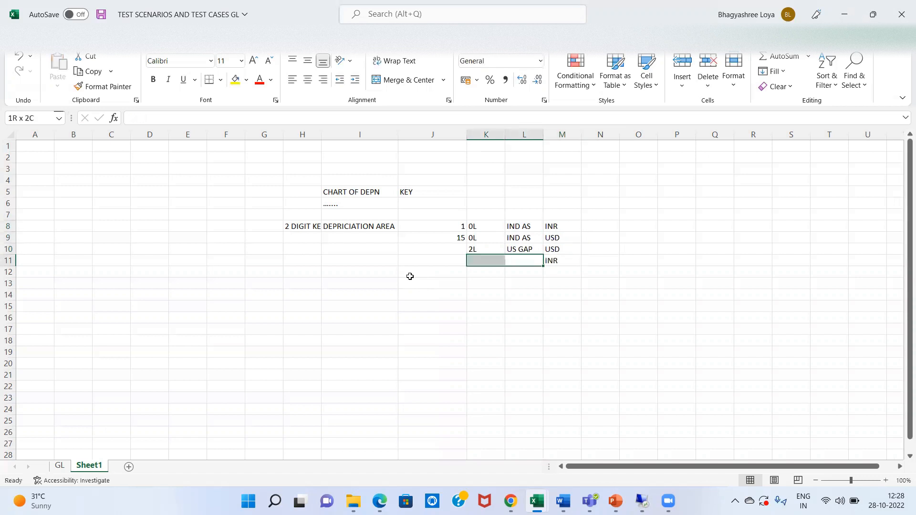
key(ctrl+d)
Step: Review the depreciation area layout and the ledger assignments in K8:K11
key(Up)
key(Left)
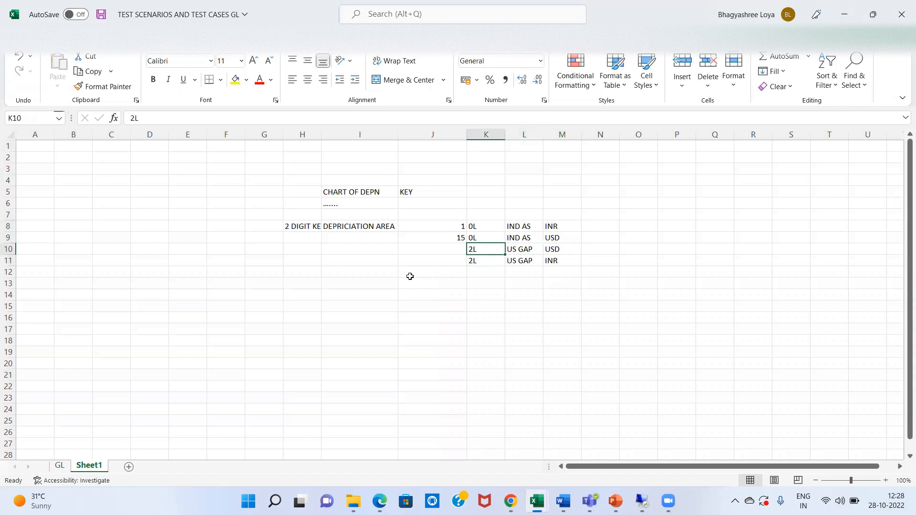
key(Left)
key(Up)
key(Left)
key(Left)
key(Right)
key(Right)
key(Right)
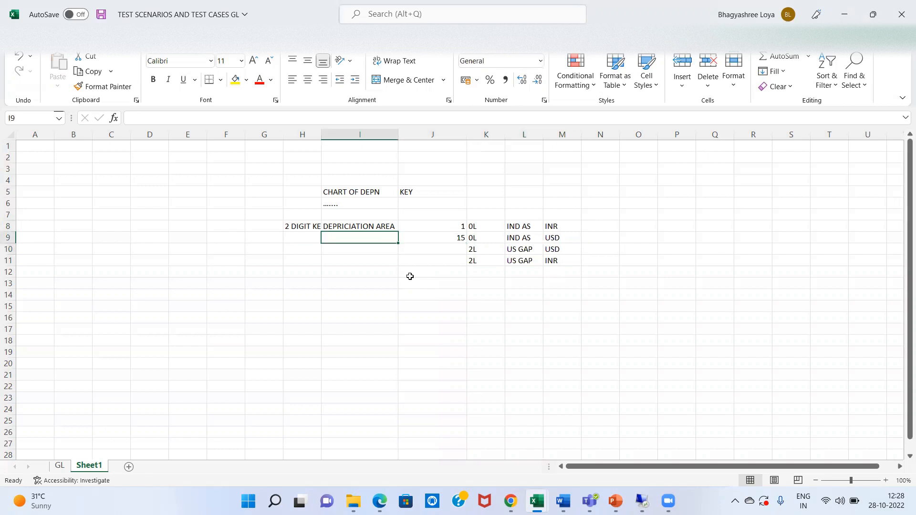
key(Down)
key(shift+Down)
key(shift+Down)
key(Up)
key(Up)
key(Left)
key(Left)
key(Left)
key(Right)
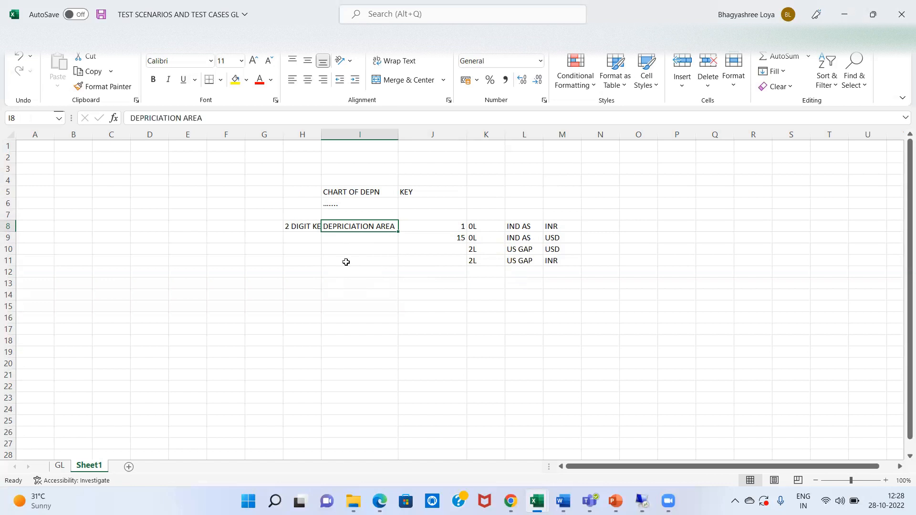
click(386, 280)
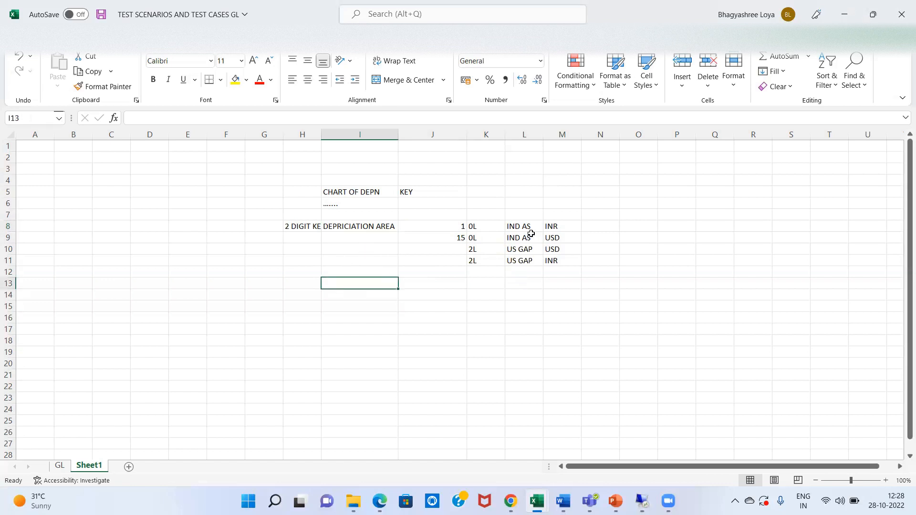
click(390, 235)
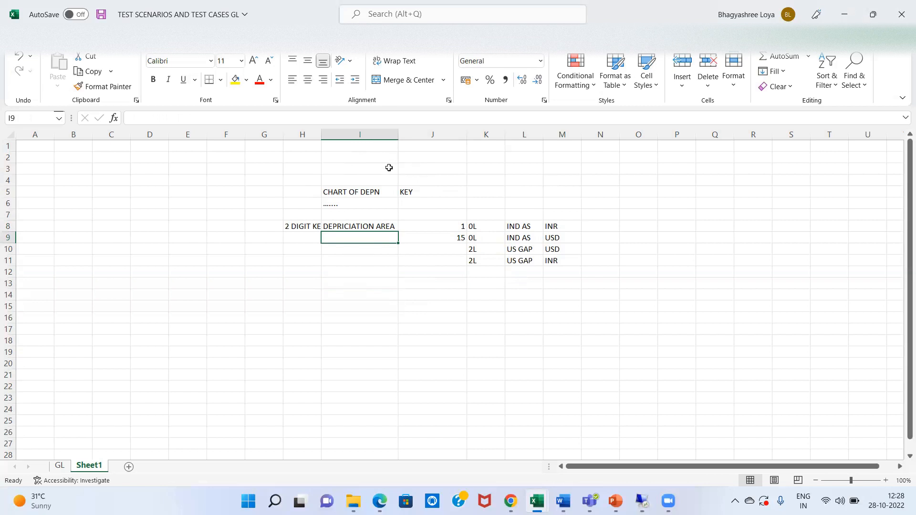
click(485, 224)
key(shift+Down)
key(shift+Down)
key(shift+Down)
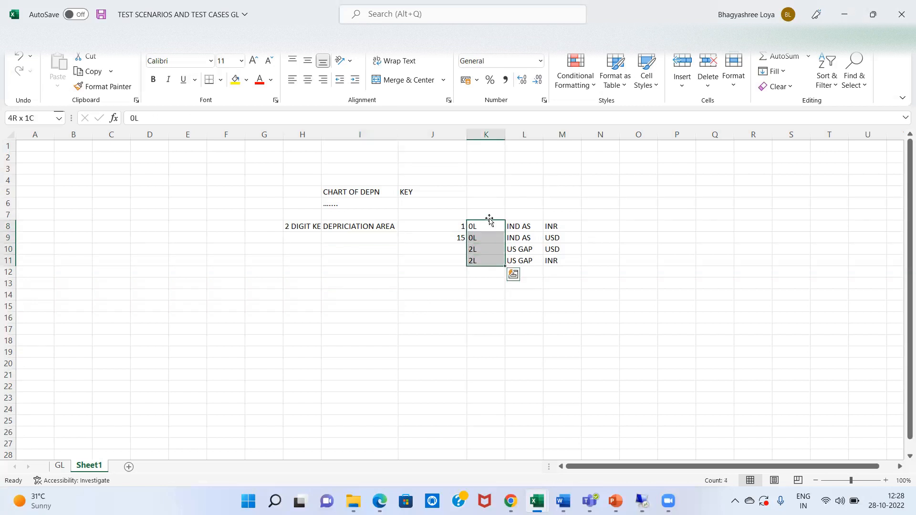
click(425, 289)
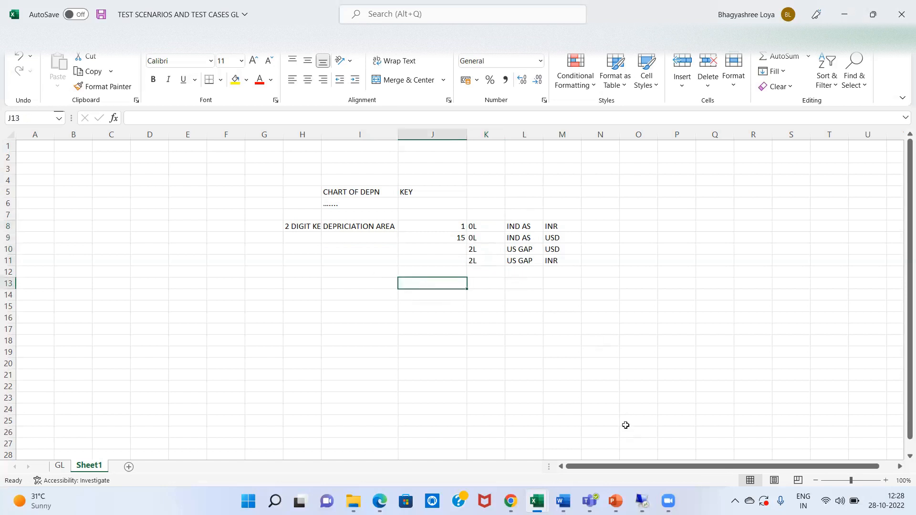
Step: Switch to the SAP session and open the SAP Customizing Implementation Guide through transaction SPRO
click(642, 500)
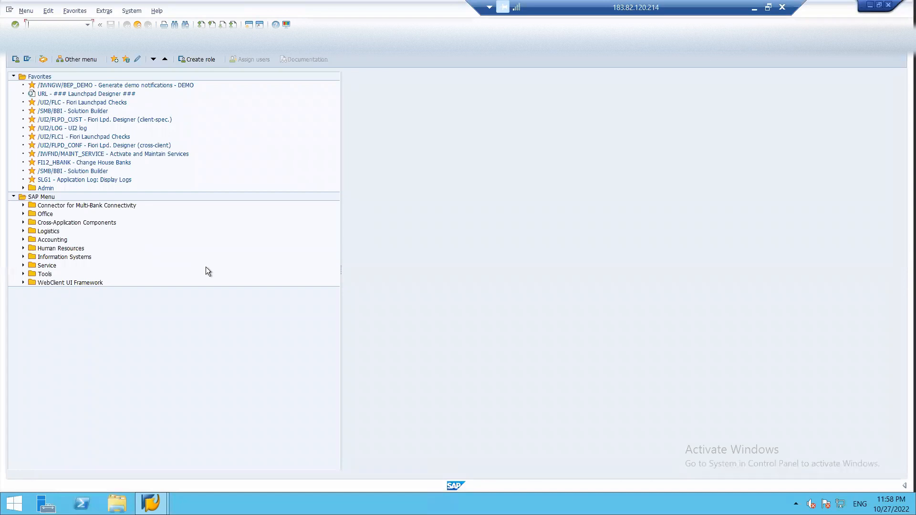
text(sPRO)
key(Return)
click(39, 62)
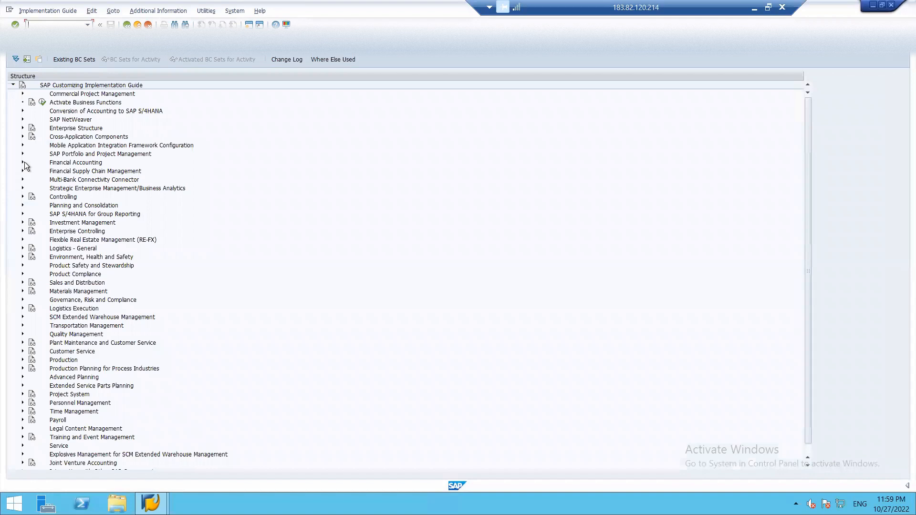
Step: Open the Copy Reference Chart of Depreciation activity from Organizational Structures under Financial Accounting, Asset Accounting
click(22, 162)
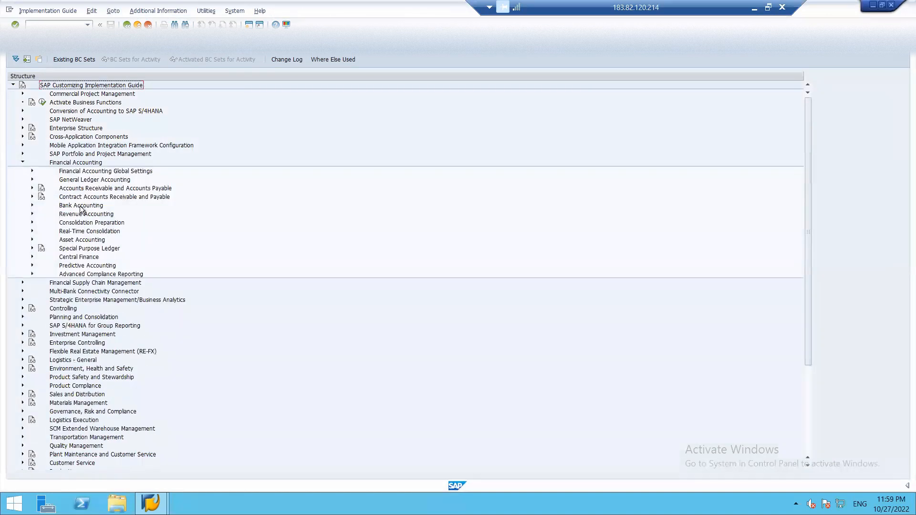
click(32, 239)
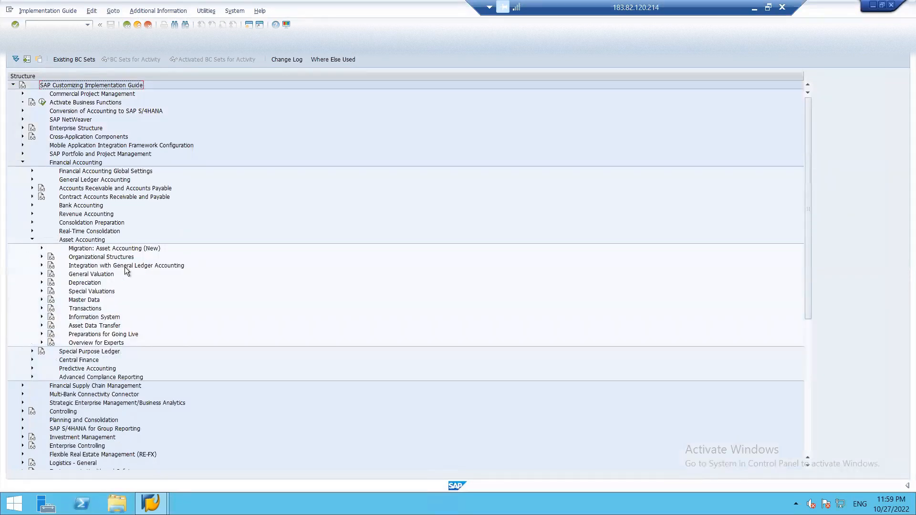
click(42, 257)
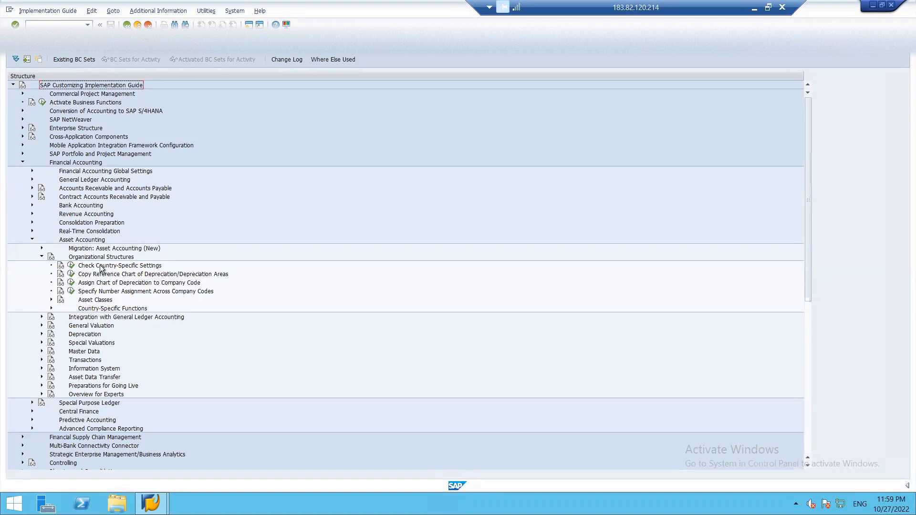
click(71, 275)
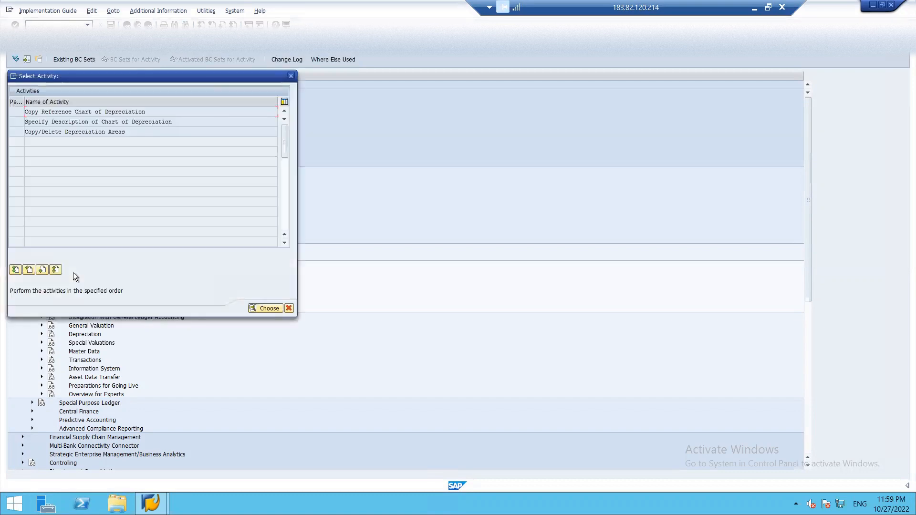
double_click(95, 113)
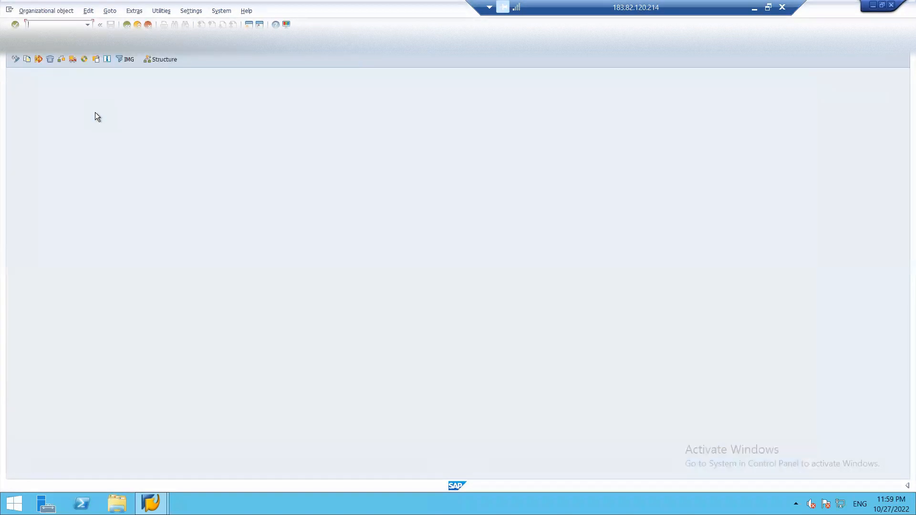
Step: Try to copy a chart of depreciation with the India sample 0IN as the source, then cancel without naming a target
click(27, 59)
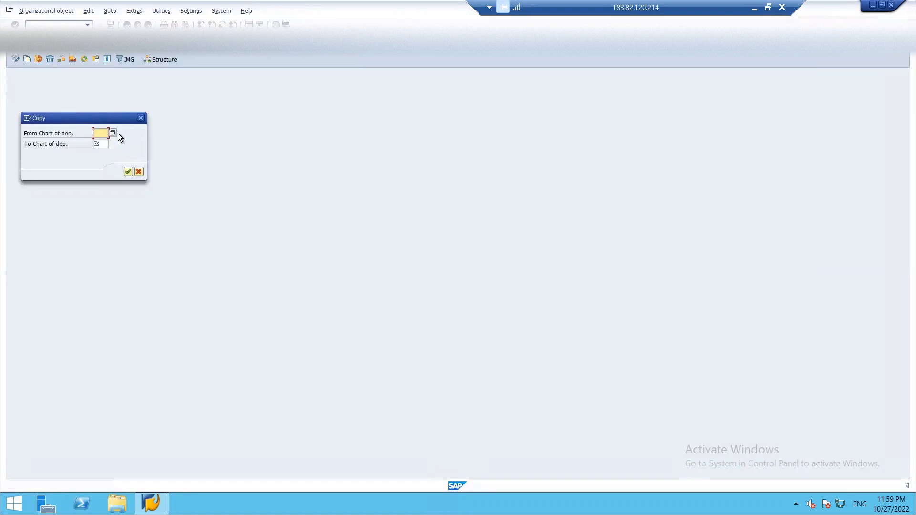
click(111, 133)
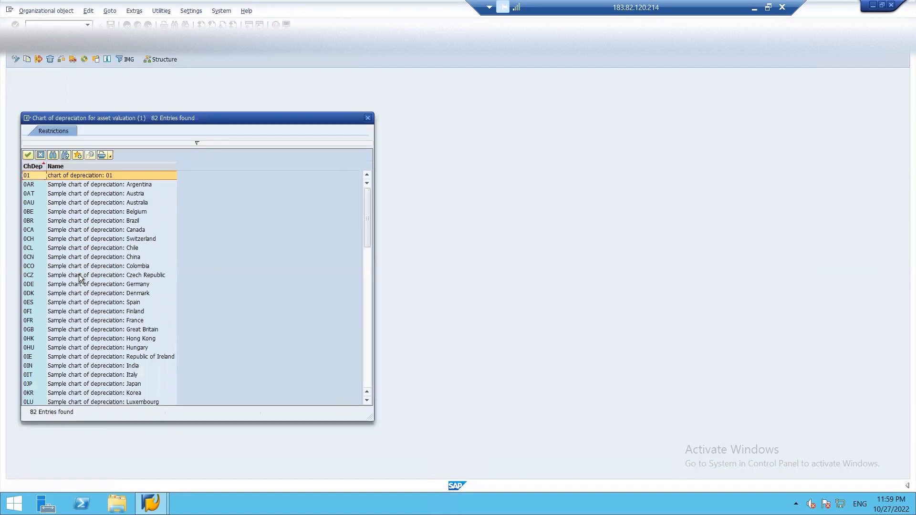
key(Down)
key(Down)
key(Down)
key(Down)
key(Down)
key(Down)
key(Down)
key(Down)
key(Down)
key(Down)
key(Down)
key(Down)
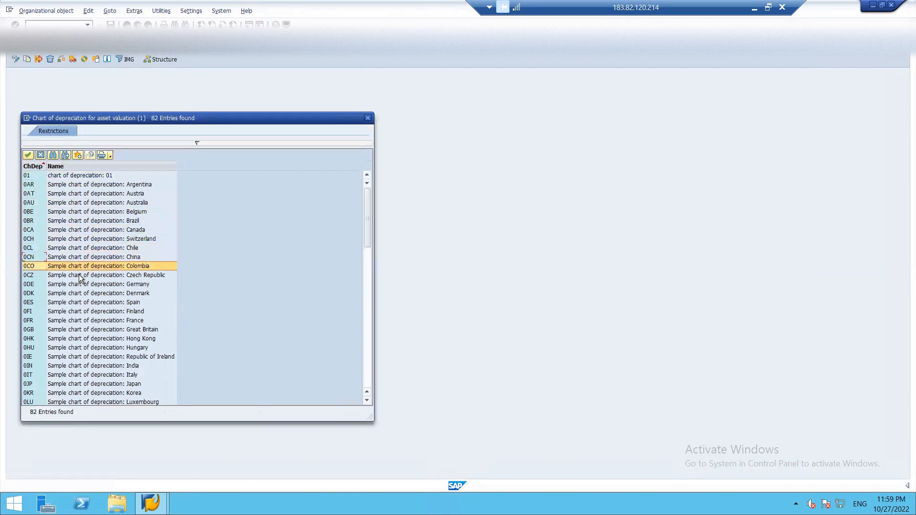
key(Down)
key(Down)
key(Down)
key(Down)
key(Down)
key(Down)
key(Down)
key(Down)
key(Down)
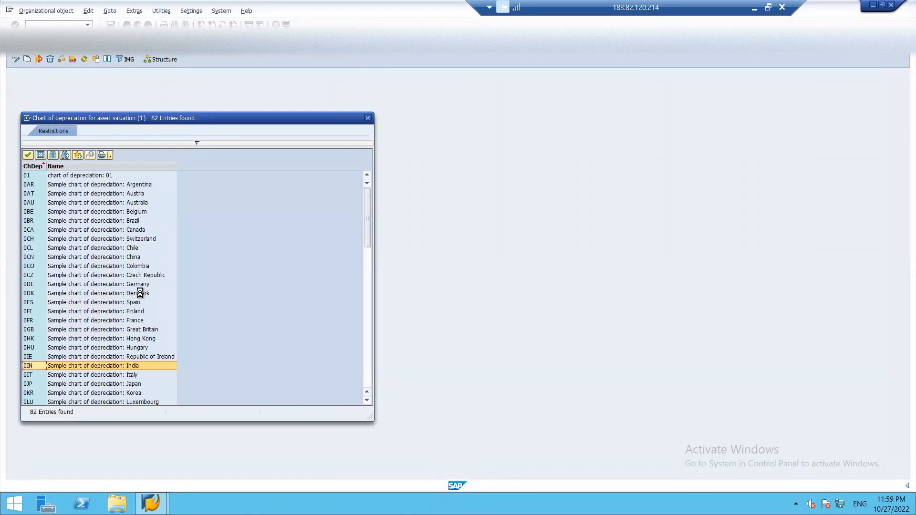
key(Return)
click(104, 143)
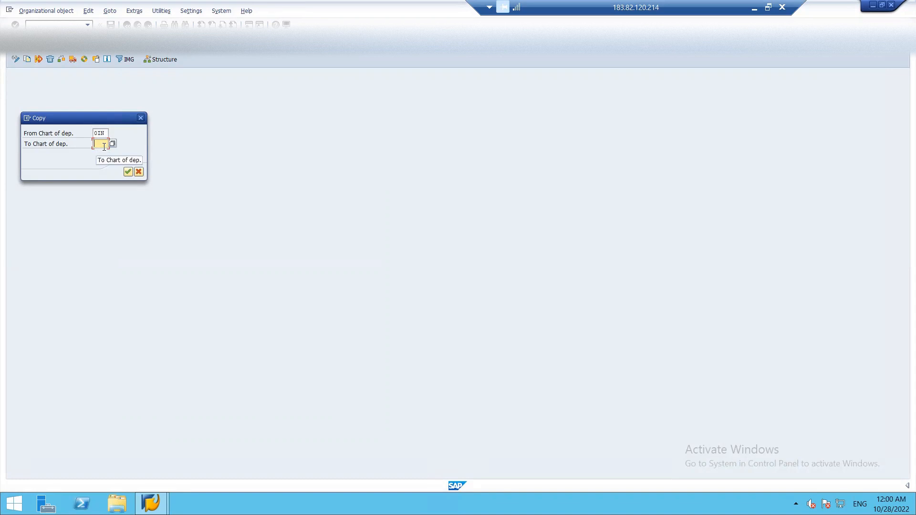
click(140, 173)
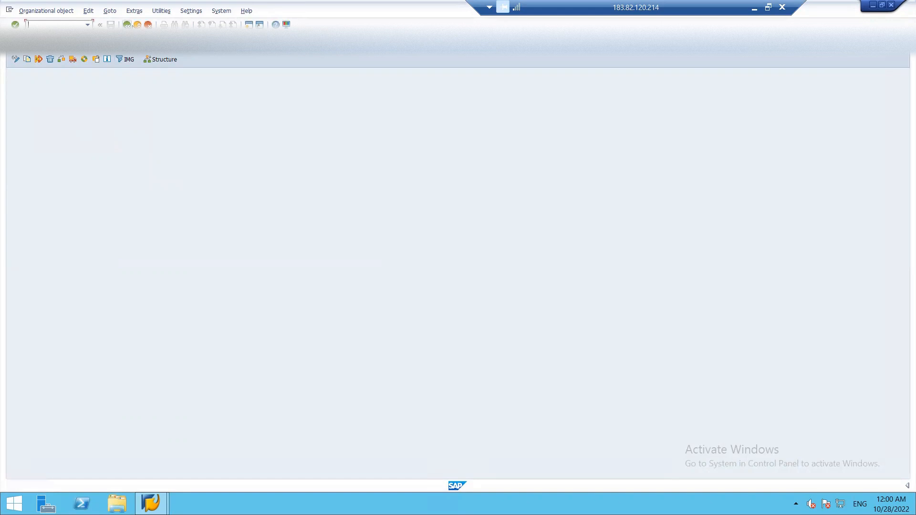
Step: Return to the activity selection and open Specify Description of Chart of Depreciation
click(127, 24)
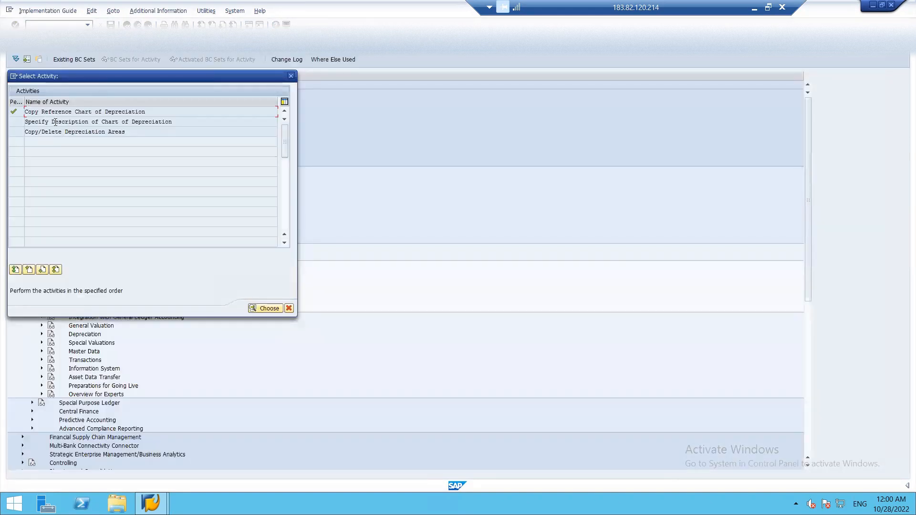
double_click(60, 123)
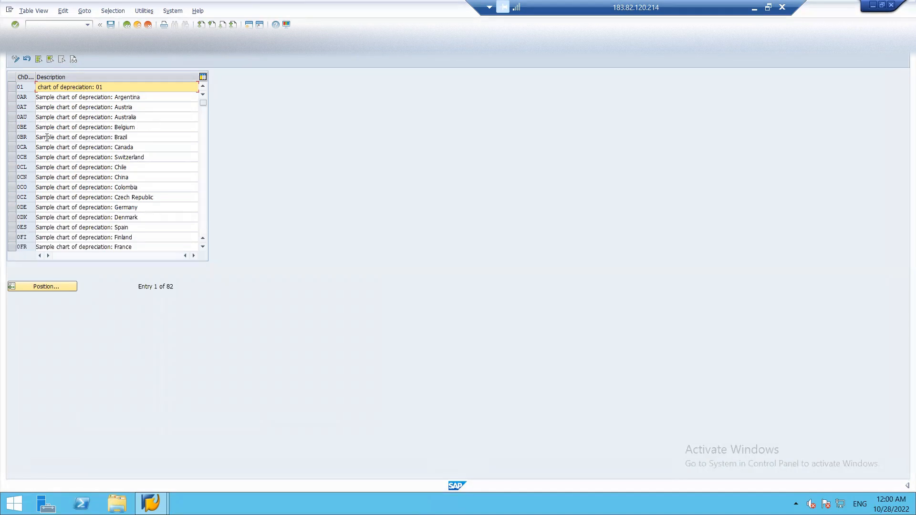
Step: Position the list of chart of depreciation descriptions at chart ISH
click(50, 285)
text(ISH)
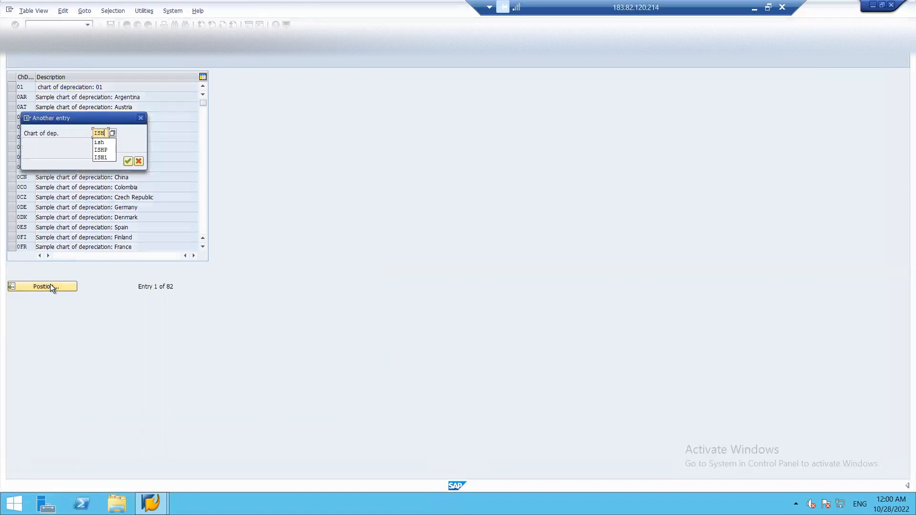
key(Return)
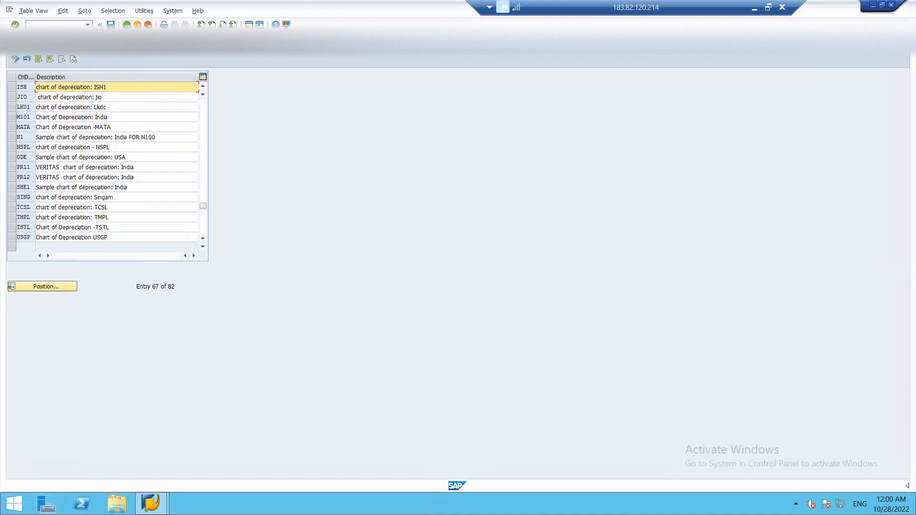
Step: Return to the activity selection and open Copy/Delete Depreciation Areas for chart of depreciation ISH
click(127, 25)
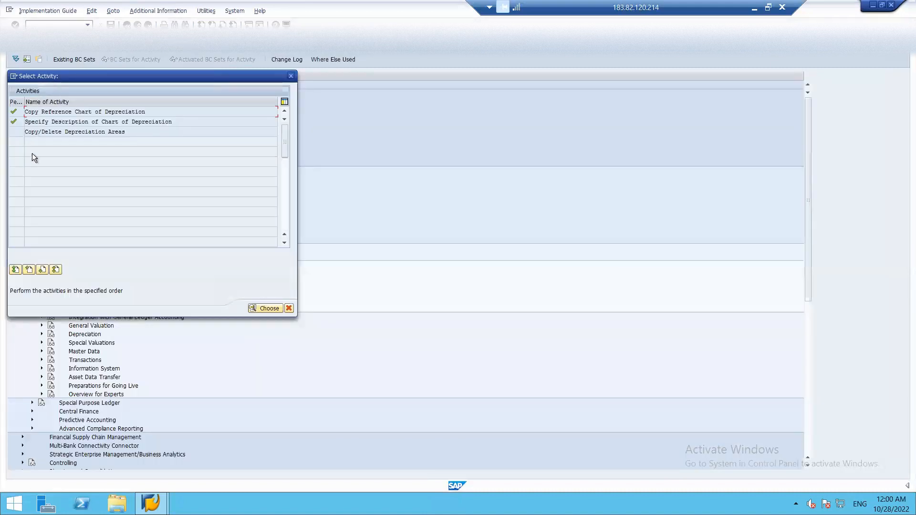
double_click(47, 133)
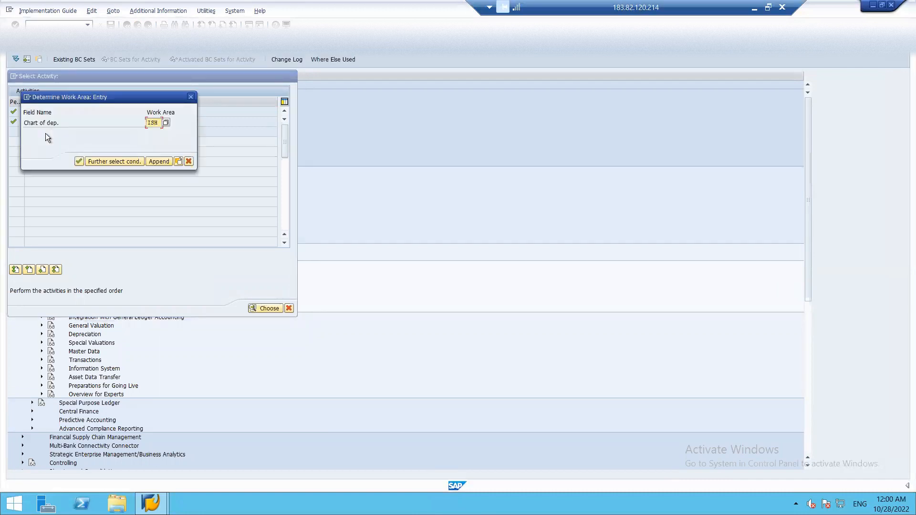
click(75, 162)
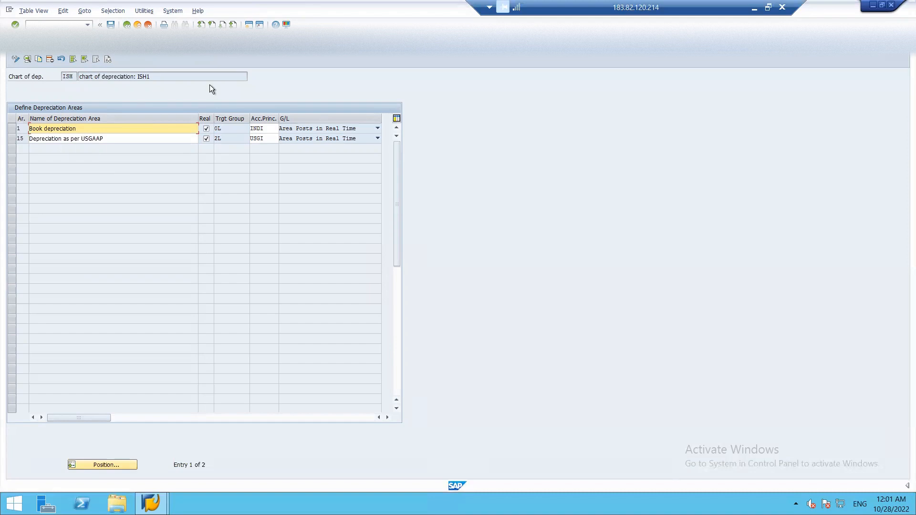
Step: Open the ledger configuration in a new session with transaction FINSC_LEDGER and dismiss the consistency check messages
click(248, 24)
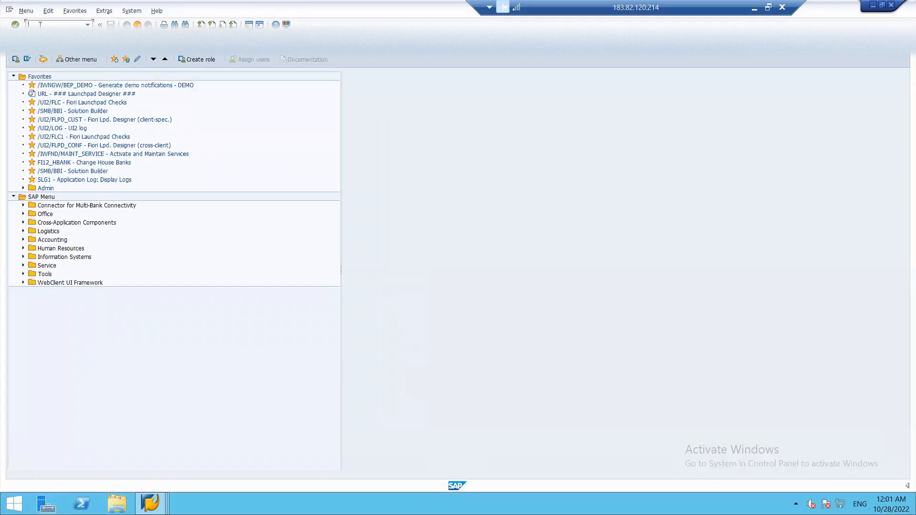
text(FINC_LEDGER)
key(Return)
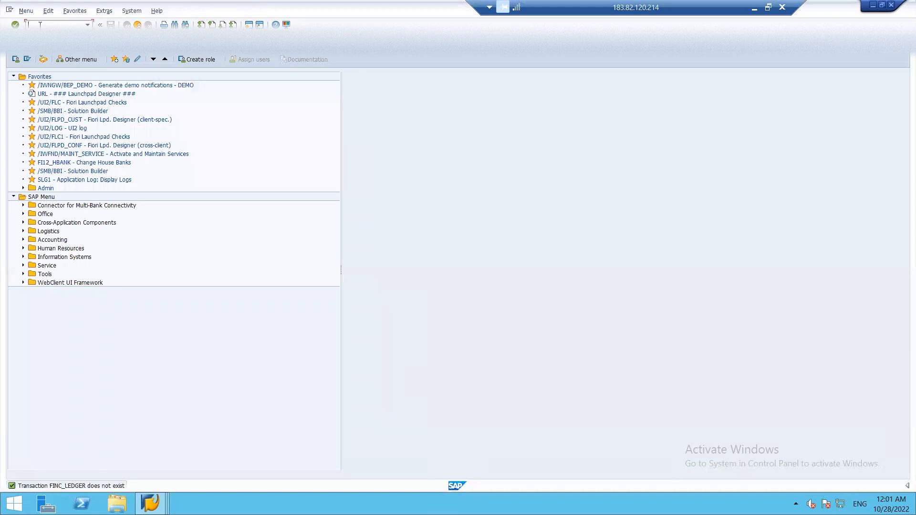
text(FINSC_LEDGER)
key(Return)
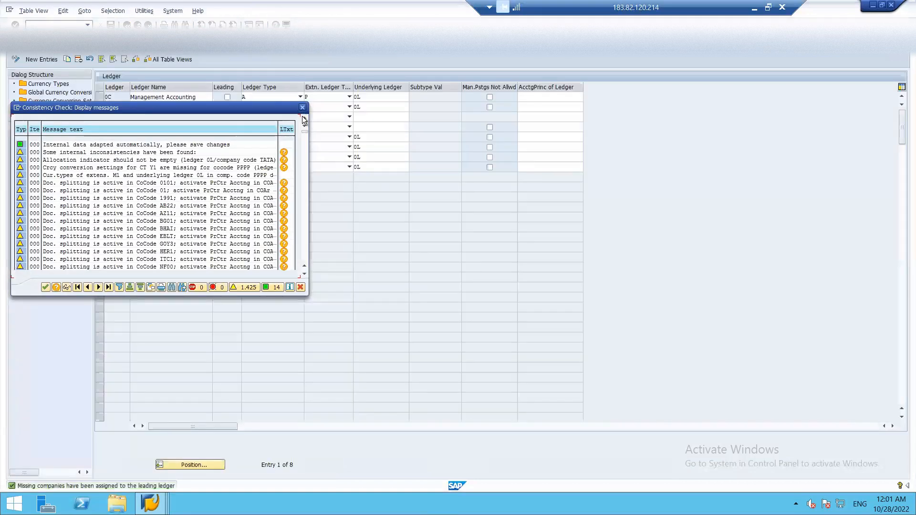
click(302, 108)
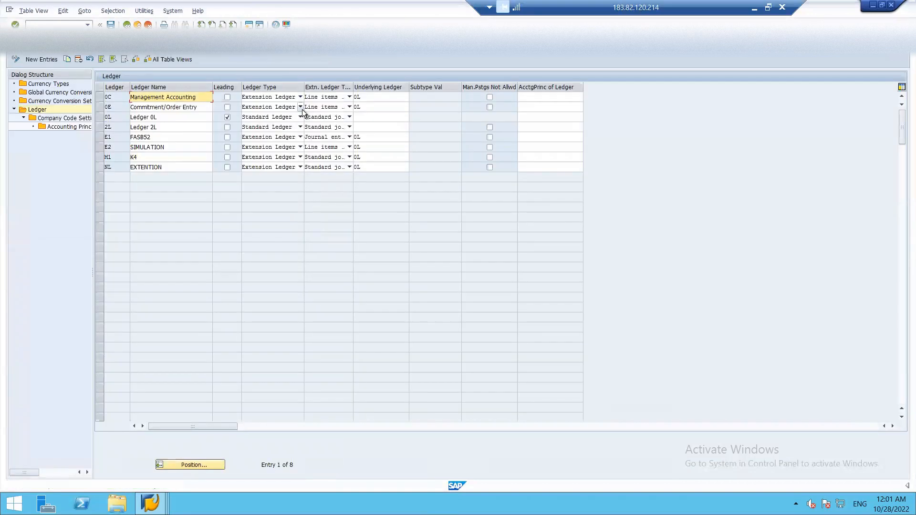
Step: Open the company code settings of ledger 0L and position the list at ISH
click(99, 116)
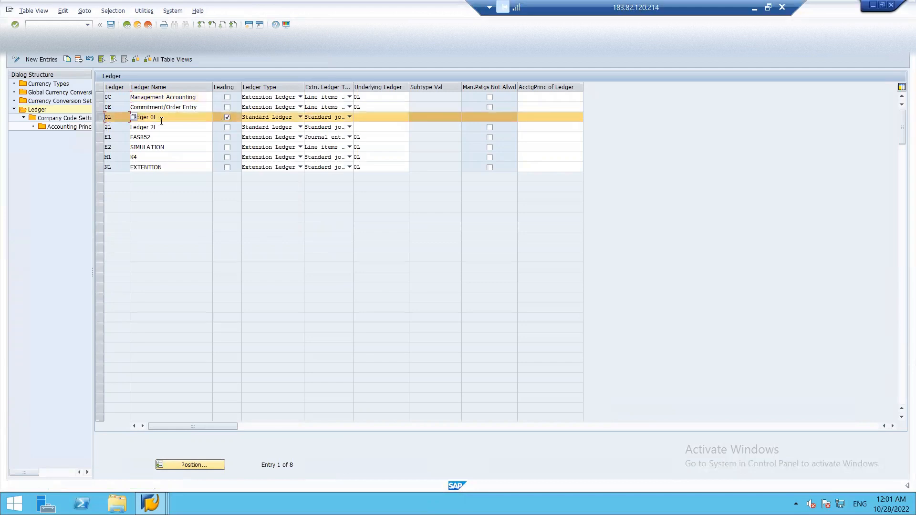
double_click(63, 120)
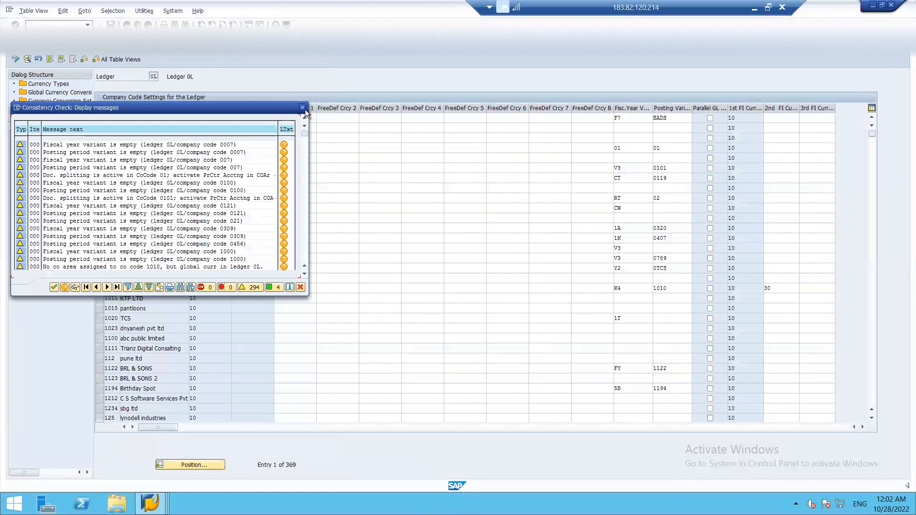
click(304, 108)
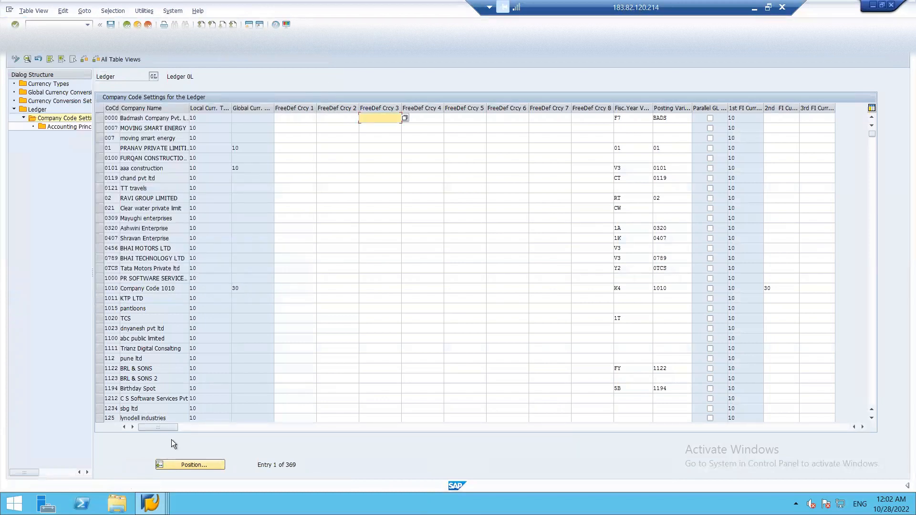
click(179, 464)
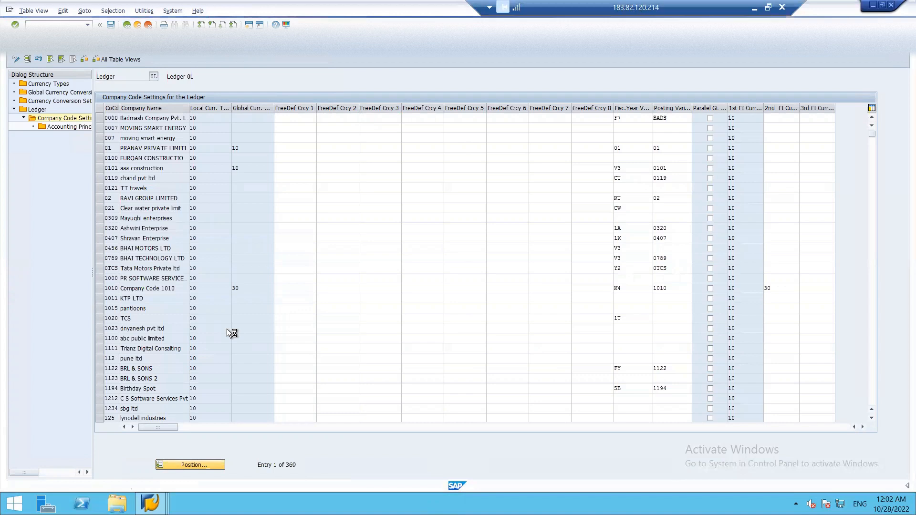
text(ISH)
key(Return)
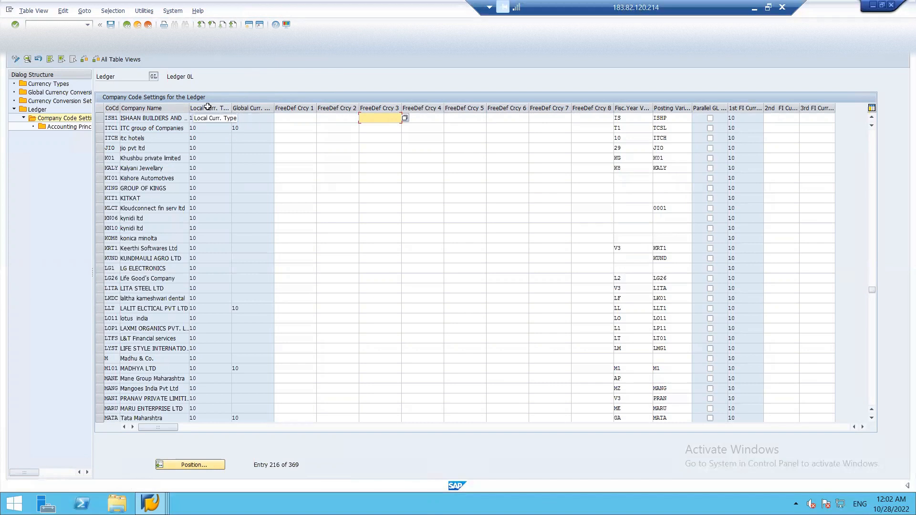
Step: Display the accounting principles assigned to company code ISH1 in ledger 0L
double_click(70, 127)
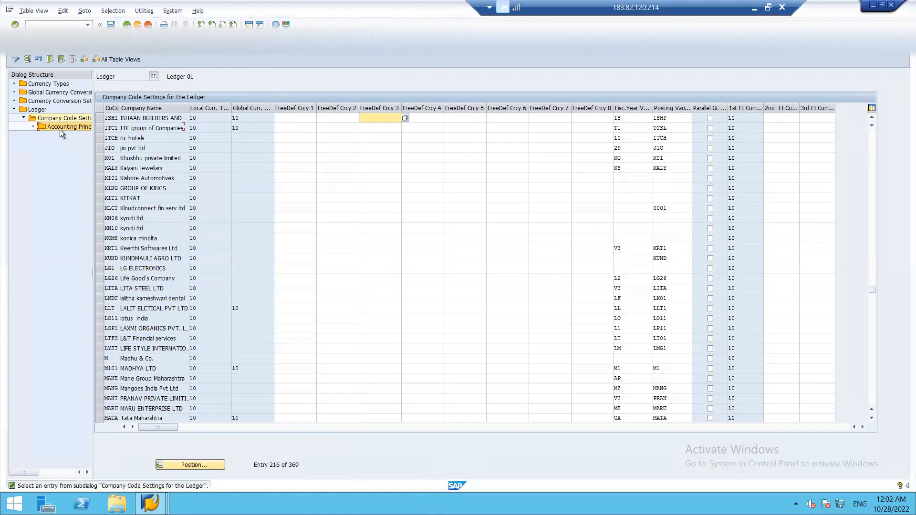
double_click(60, 128)
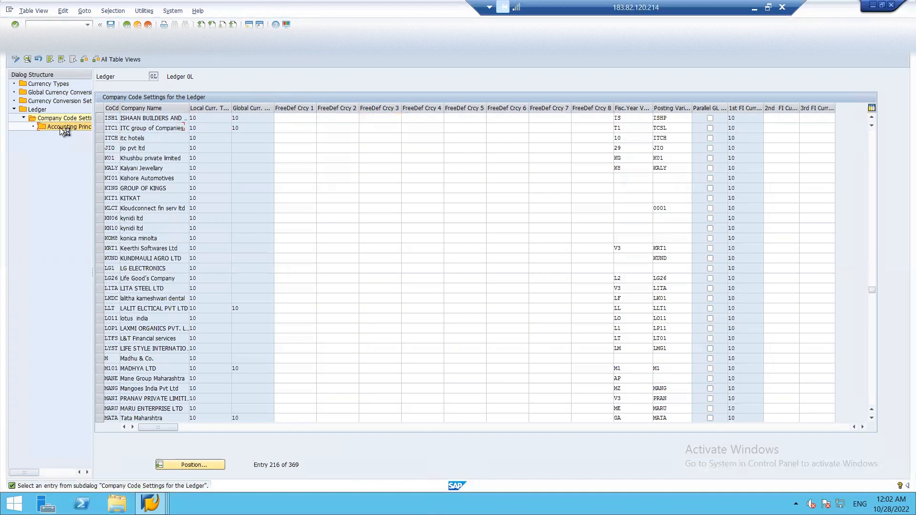
click(99, 119)
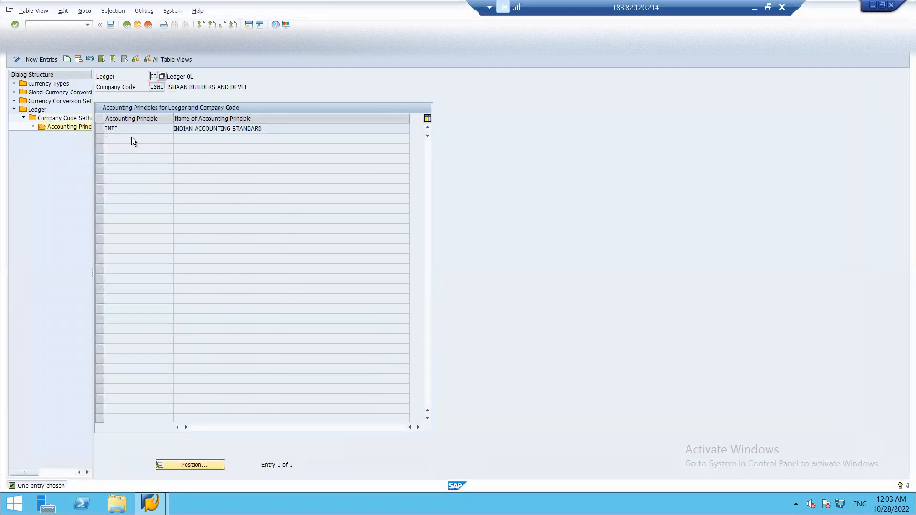
Step: Return to the ledger list and display the accounting principles of company code ISH1 in ledger 2L
click(35, 109)
double_click(34, 110)
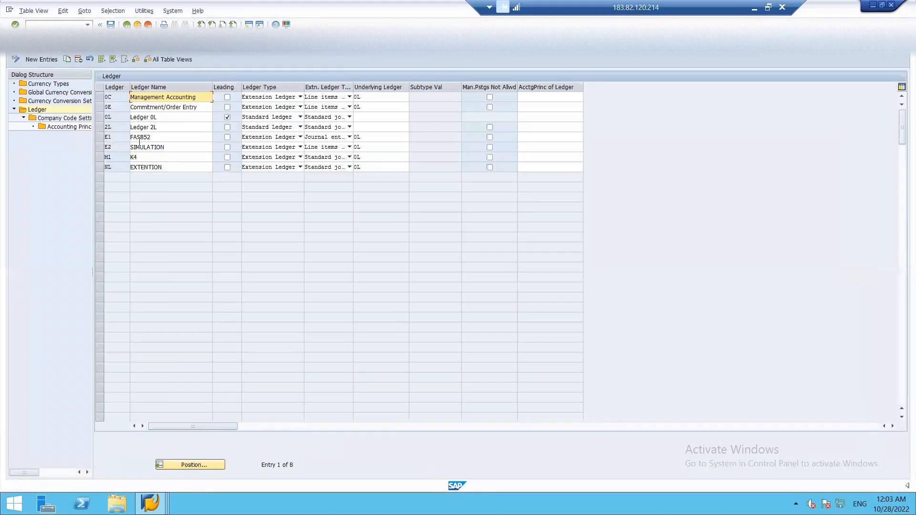
click(96, 130)
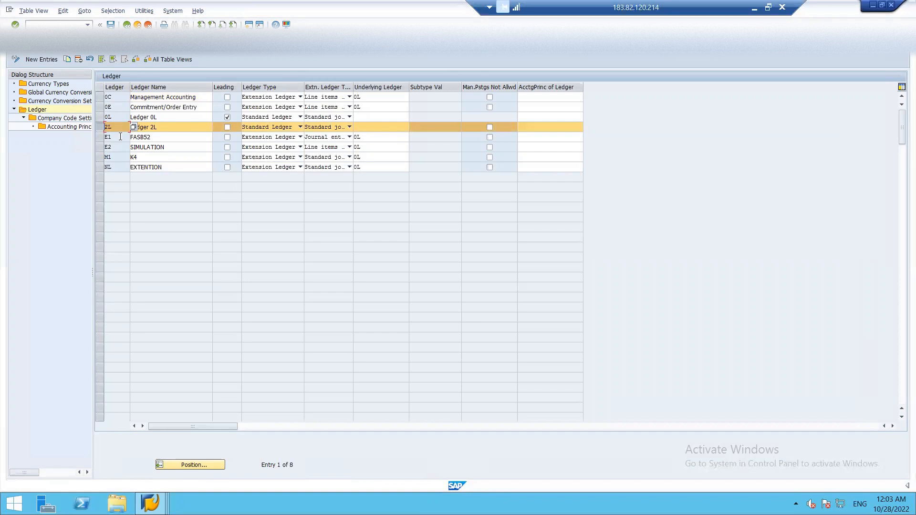
double_click(55, 120)
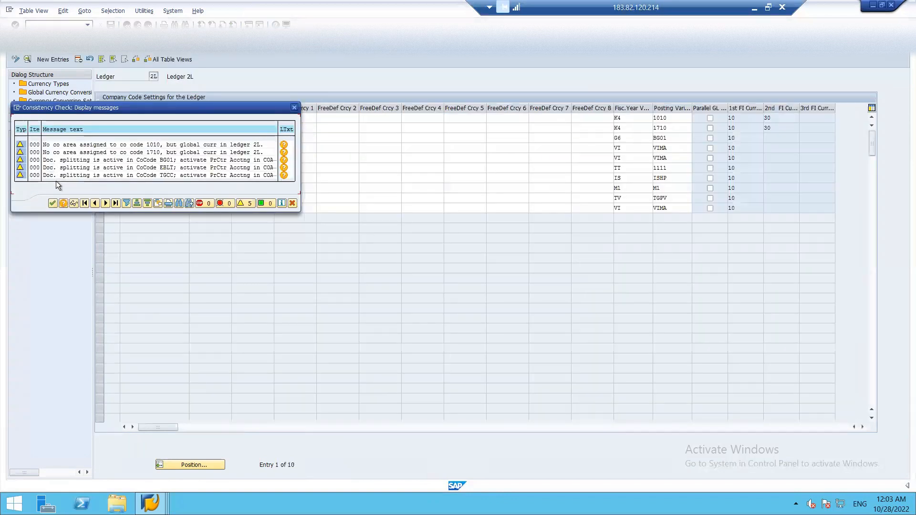
click(53, 203)
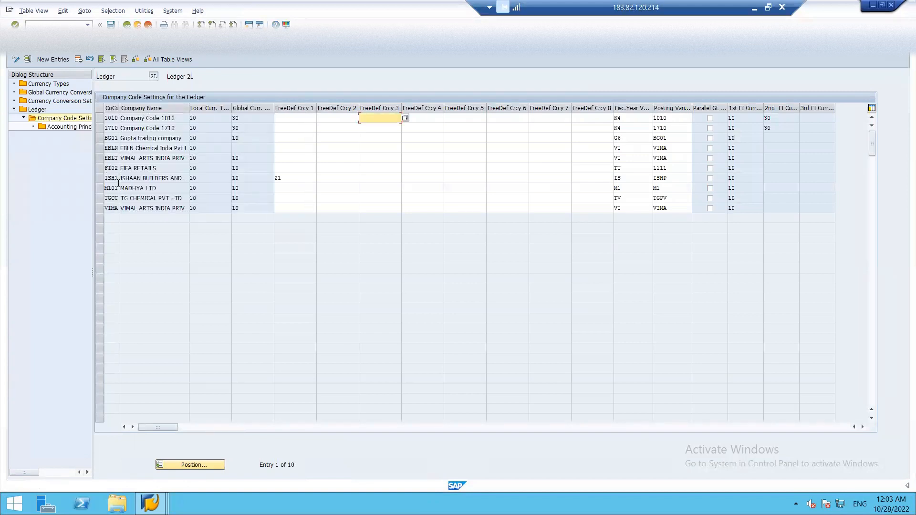
click(101, 177)
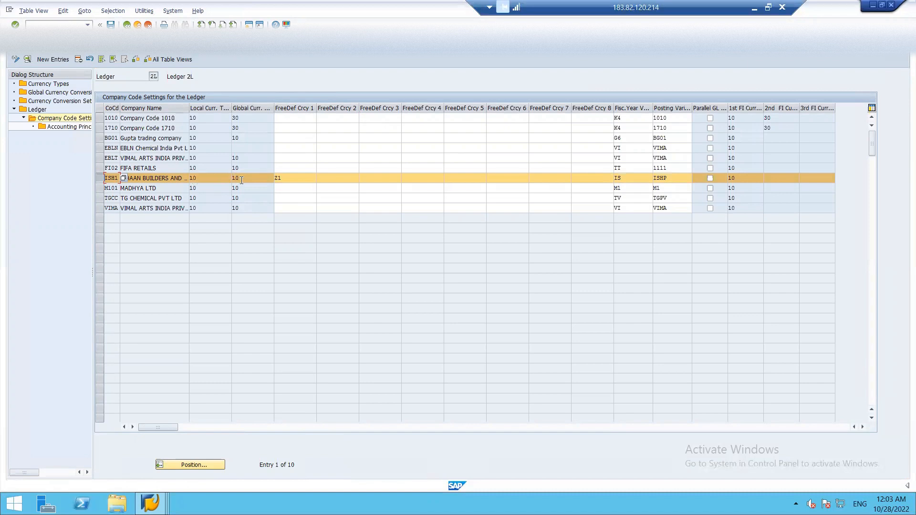
click(68, 127)
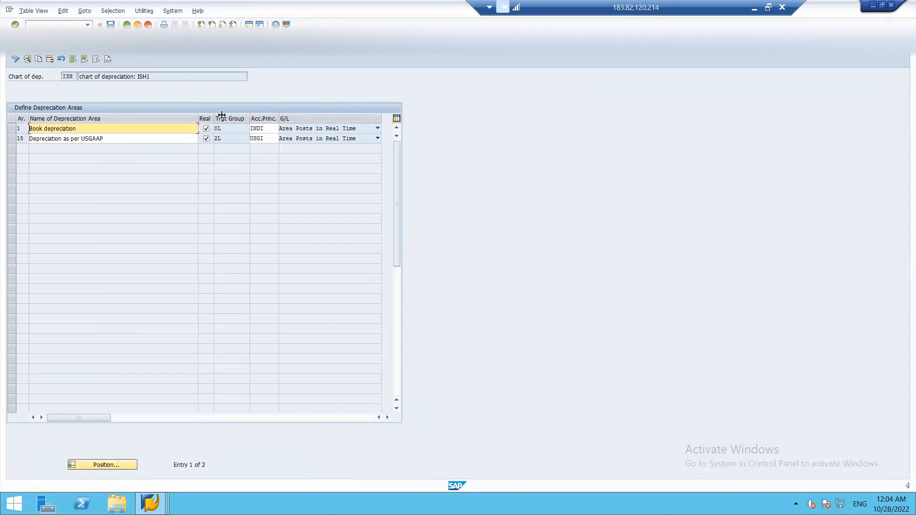
Step: Leave the depreciation areas table and reopen Copy/Delete Depreciation Areas with chart ISH as the work area
click(128, 24)
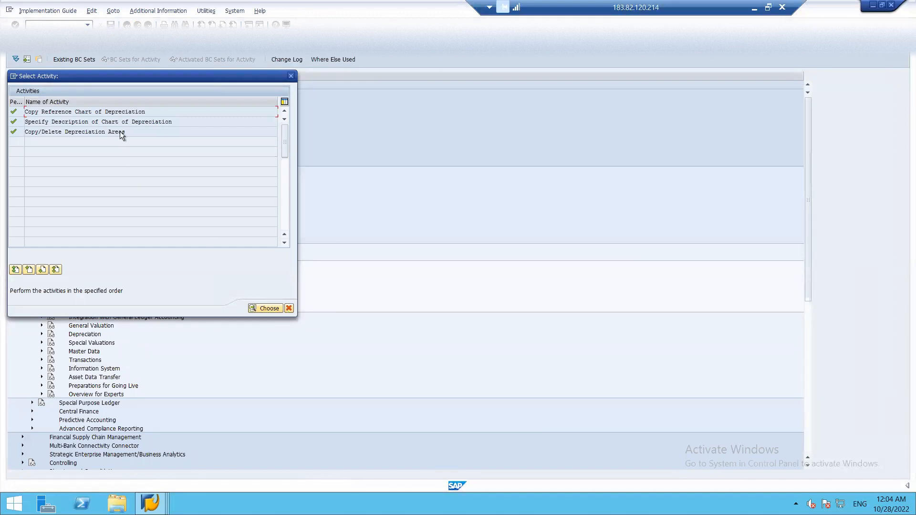
double_click(103, 131)
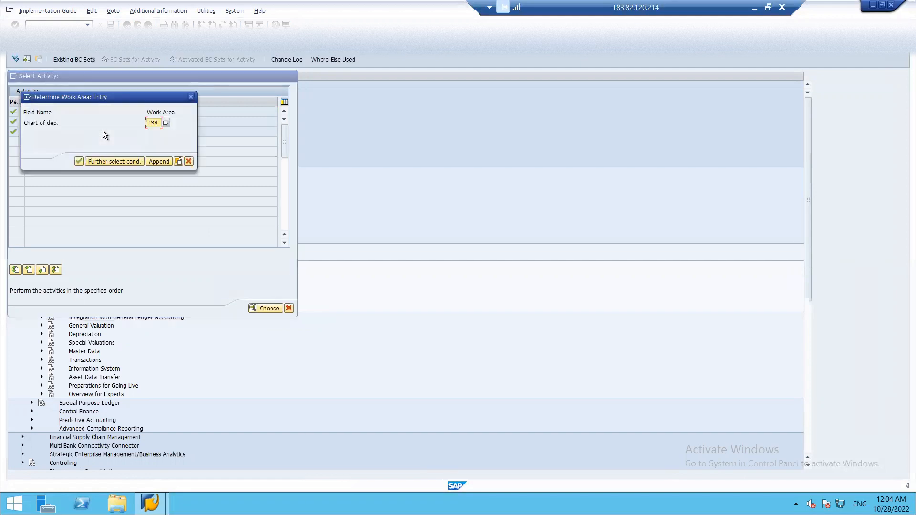
click(79, 162)
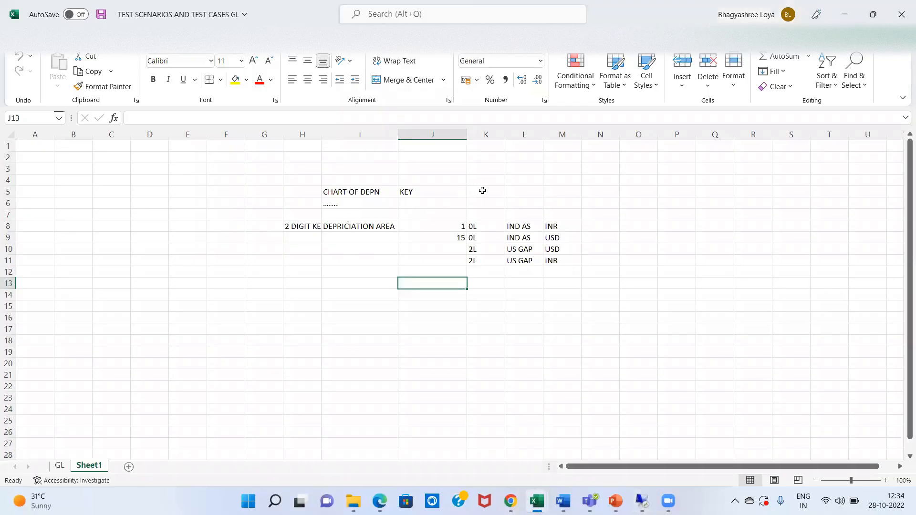
Step: Enter ISH as the chart of depreciation key in cell K5 of the Excel worksheet
click(482, 190)
text(ISH)
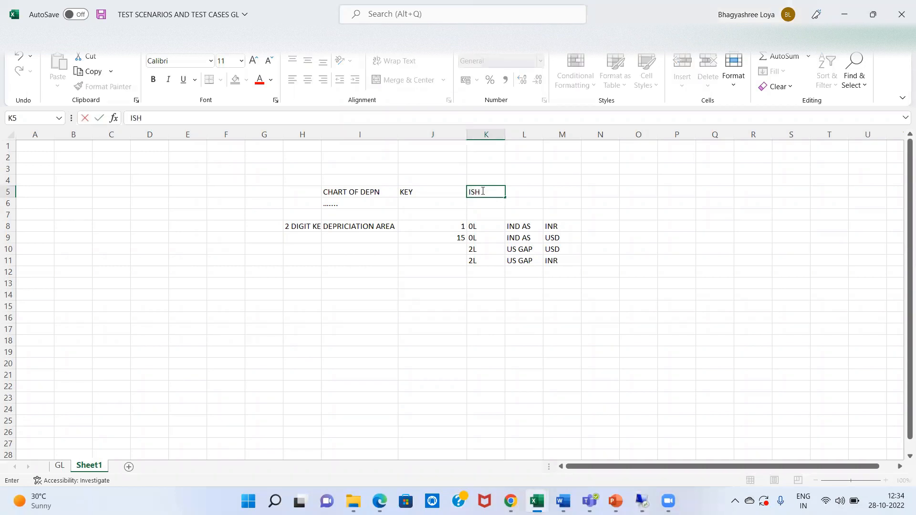
key(Return)
Step: Copy the DEPRICIATION AREA label from cell I8 to cell I14
key(Left)
key(Left)
key(Left)
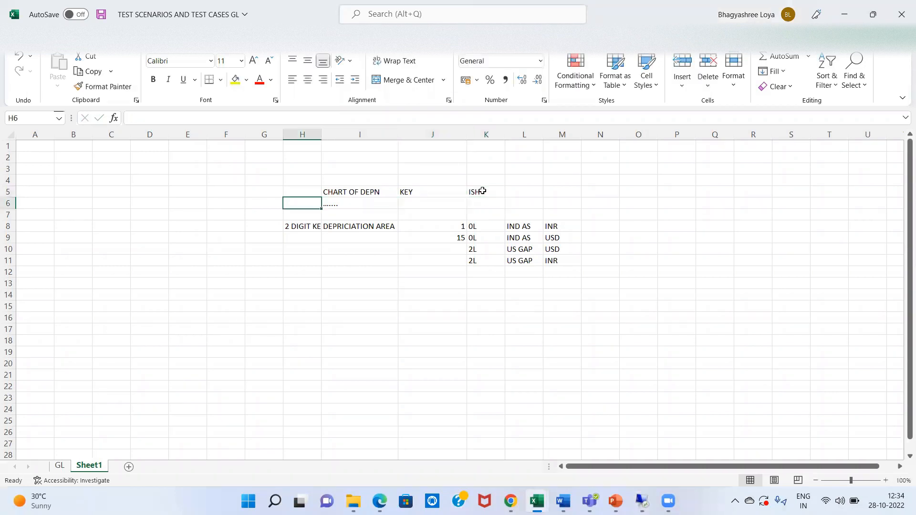
key(Down)
key(Down)
key(Right)
key(ctrl+c)
key(Down)
key(Down)
key(Down)
key(Down)
key(Down)
key(Down)
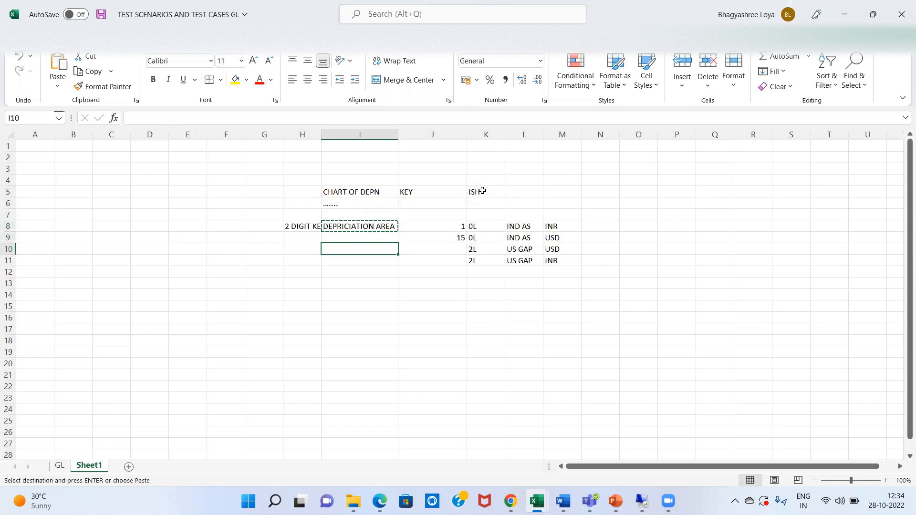
key(Return)
Step: Copy ledger 0L from cell K8 to cell K14, in the new depreciation area row
key(Right)
key(Up)
key(Up)
key(Up)
key(Up)
key(Up)
key(Right)
key(Up)
key(ctrl+c)
key(Down)
key(Down)
key(Down)
key(Down)
key(Down)
key(Down)
key(Return)
Step: Copy ledger 2L from cell K10 to cell K15, below the copied 0L
key(Up)
key(Up)
key(Up)
key(Up)
key(ctrl+c)
key(Down)
key(Down)
key(Down)
key(Down)
key(Down)
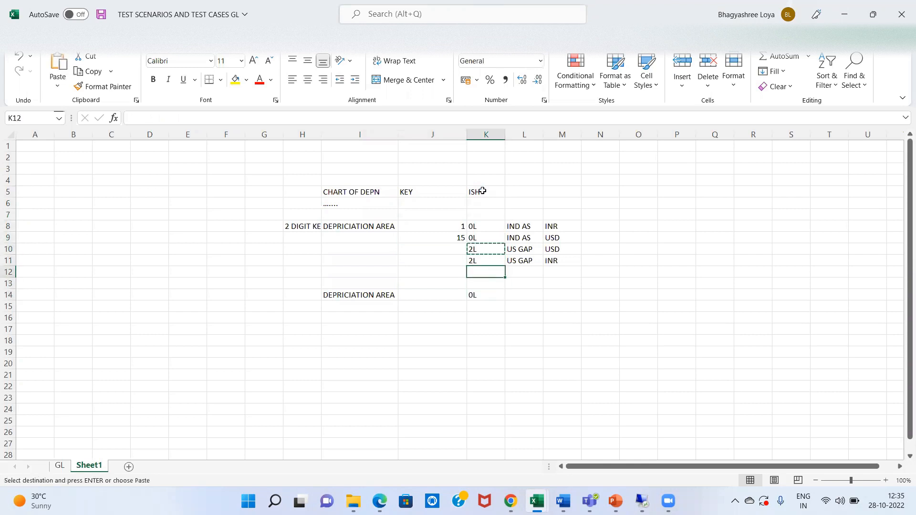
key(Return)
Step: Copy the IND AS standard from cell L8 to cell L14, beside ledger 0L
key(Right)
key(Up)
key(Up)
key(Up)
key(Up)
key(Up)
key(Up)
key(Up)
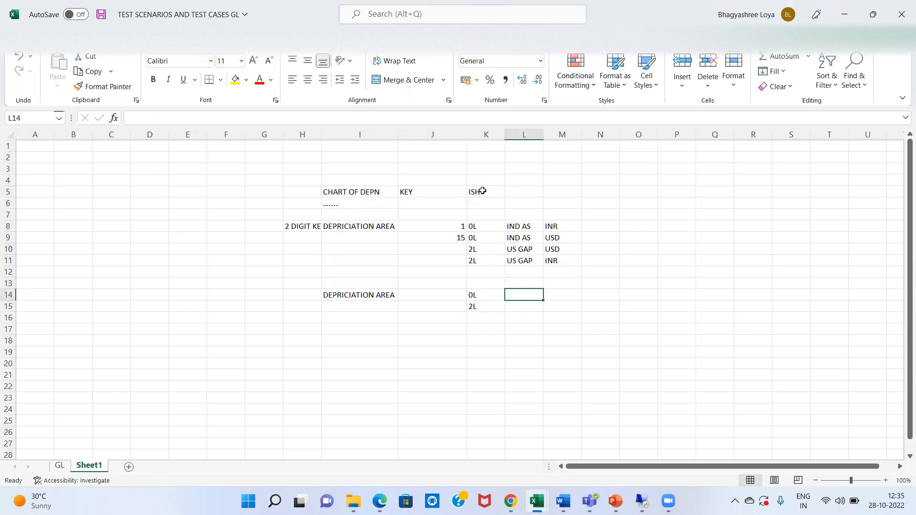
key(ctrl+c)
key(Down)
key(Down)
key(Down)
key(Down)
key(Down)
key(Down)
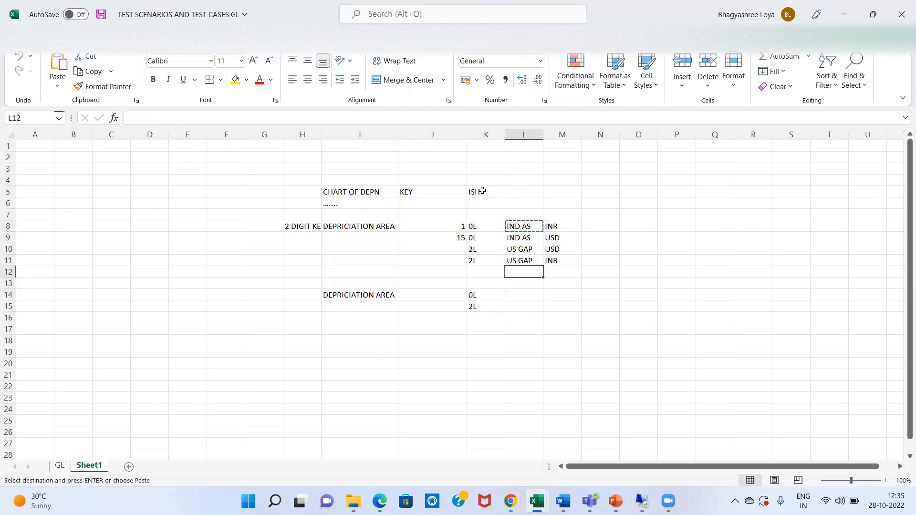
key(Return)
Step: Copy the US GAP standard from cell L10 to cell L15, beside ledger 2L
key(Up)
key(Up)
key(Up)
key(Up)
key(ctrl+c)
key(Down)
key(Down)
key(Down)
key(Down)
key(Down)
key(Return)
Step: Enter depreciation area keys 01 and 15 as text in cells J14 and J15, beside ledgers 0L and 2L
key(Left)
key(Left)
key(alt+Tab)
key(alt+Tab)
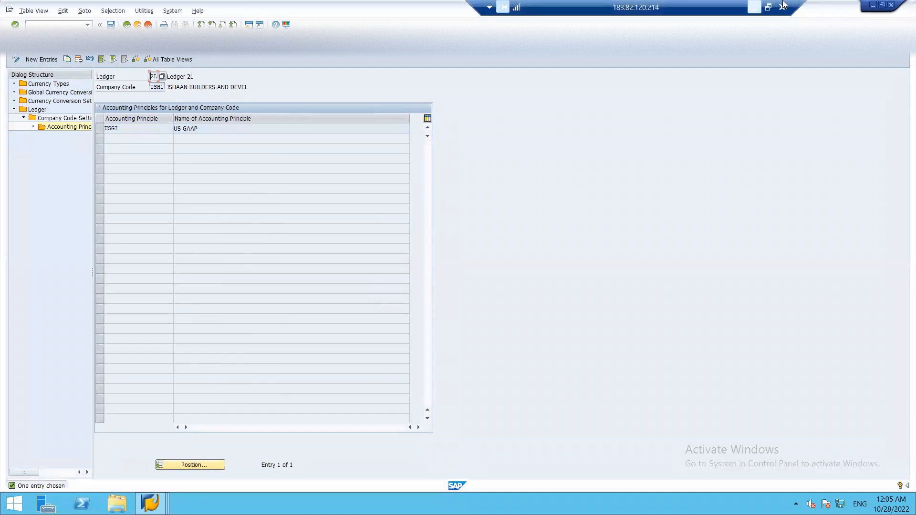
click(754, 8)
key(Up)
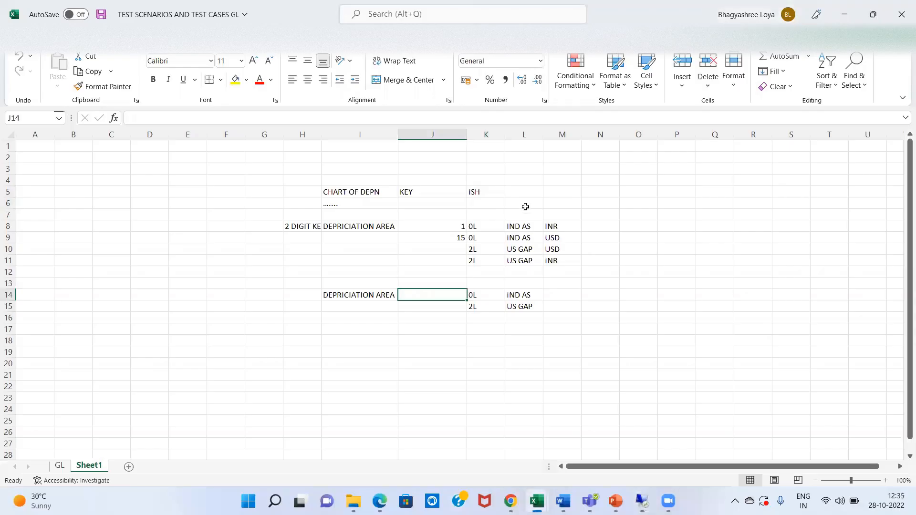
text('01)
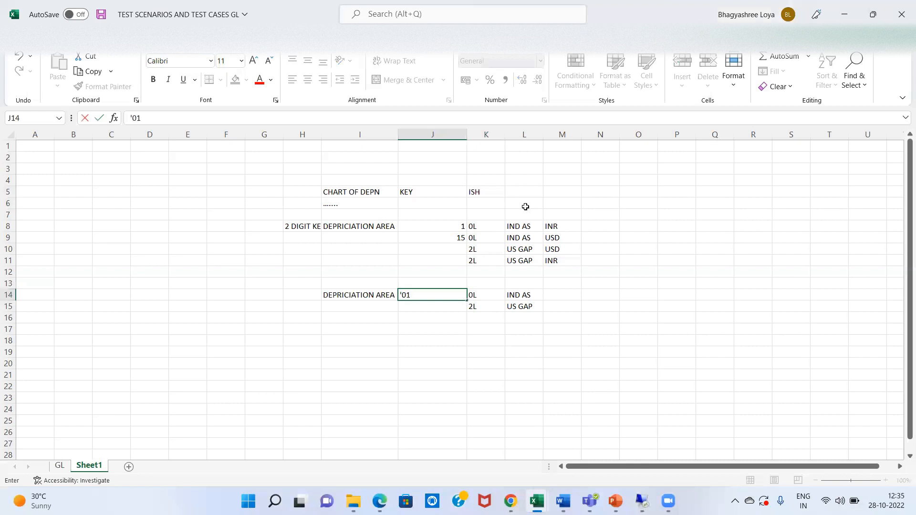
key(Return)
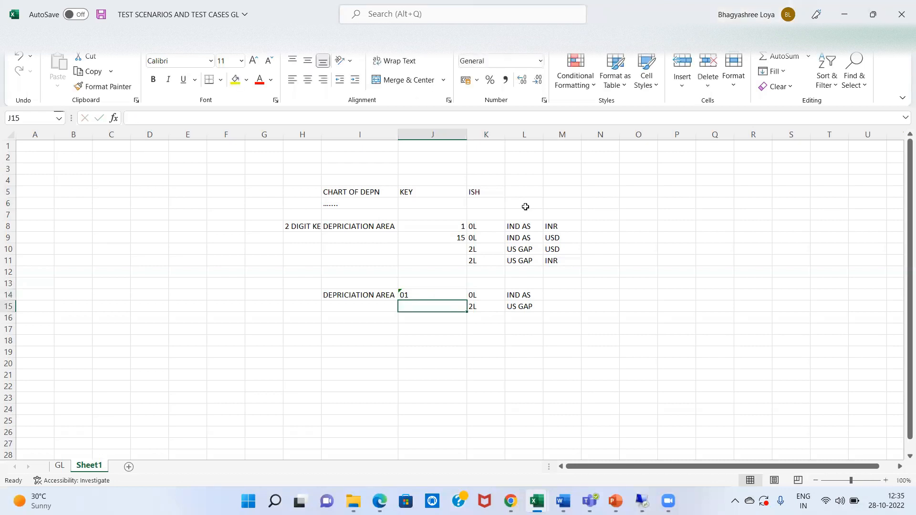
text('15)
key(Return)
Step: Add the heading KEY in cell J13, above the depreciation area keys 01 and 15
key(Up)
key(Up)
key(Up)
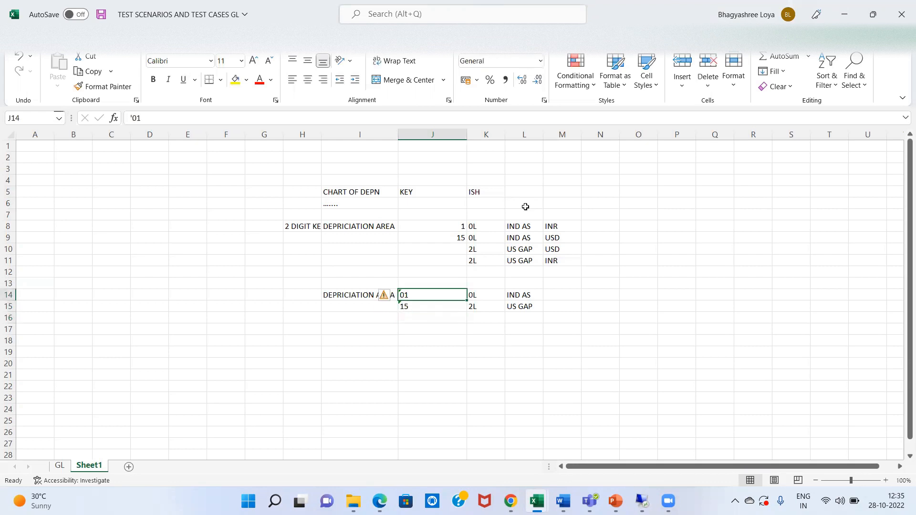
text(KEY)
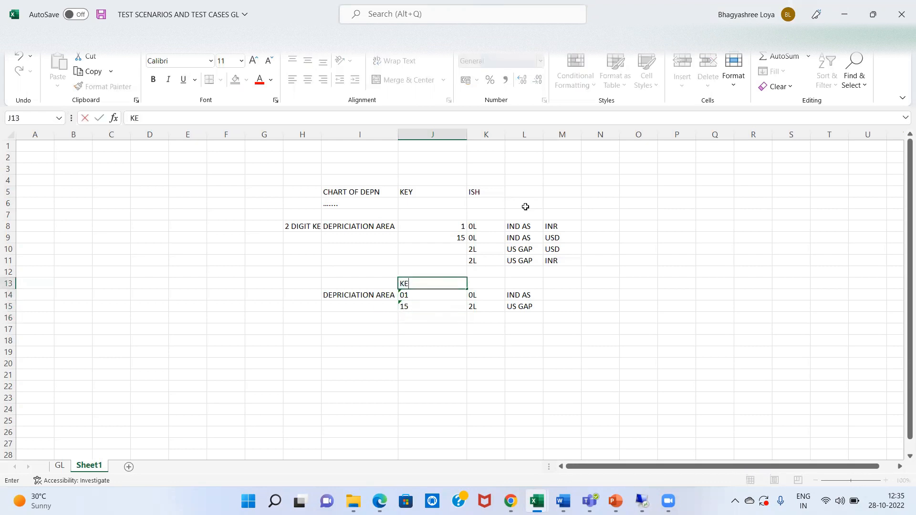
key(Return)
Step: Make the keys, ledgers and accounting standards in cells J14 to L15 bold
key(Left)
key(Right)
key(Down)
key(Up)
key(shift+Down)
key(shift+Right)
key(shift+Right)
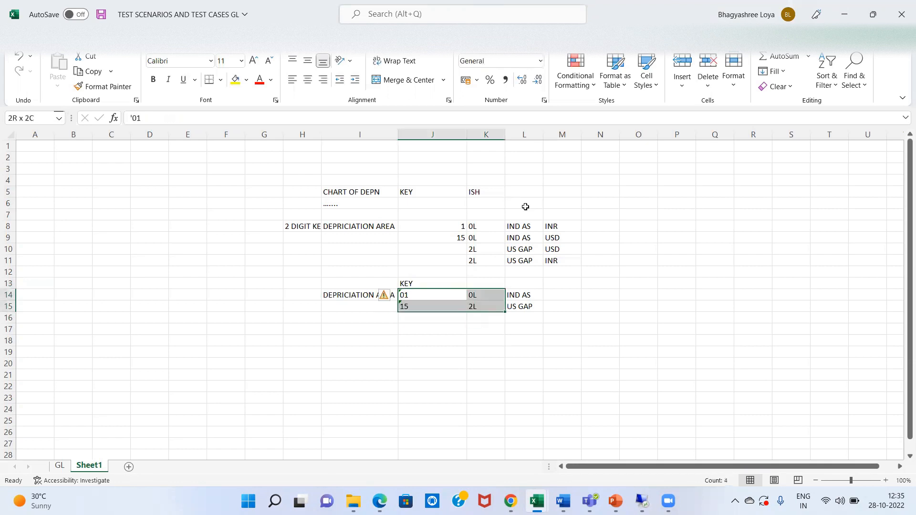
key(ctrl+b)
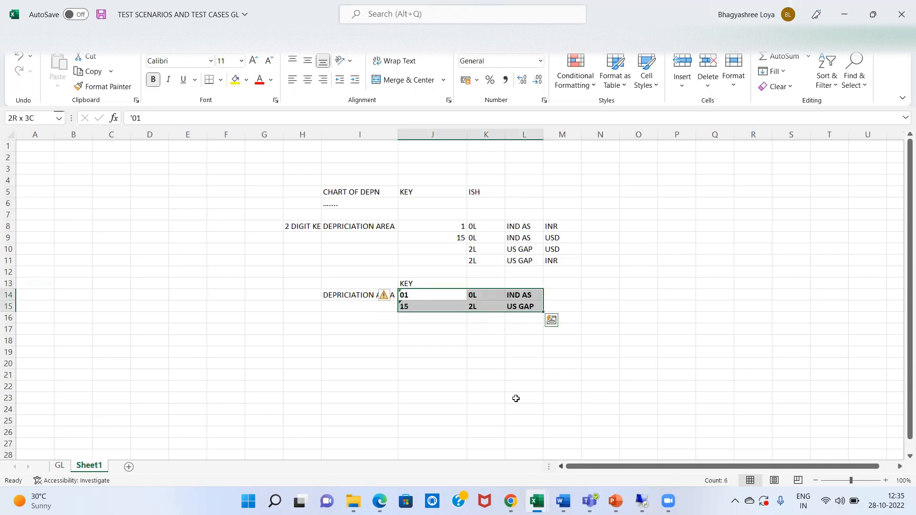
Step: Switch to SAP, leave the depreciation area definition and open Specify Transfer of APC Values under General Valuation's Depreciation Areas
click(642, 501)
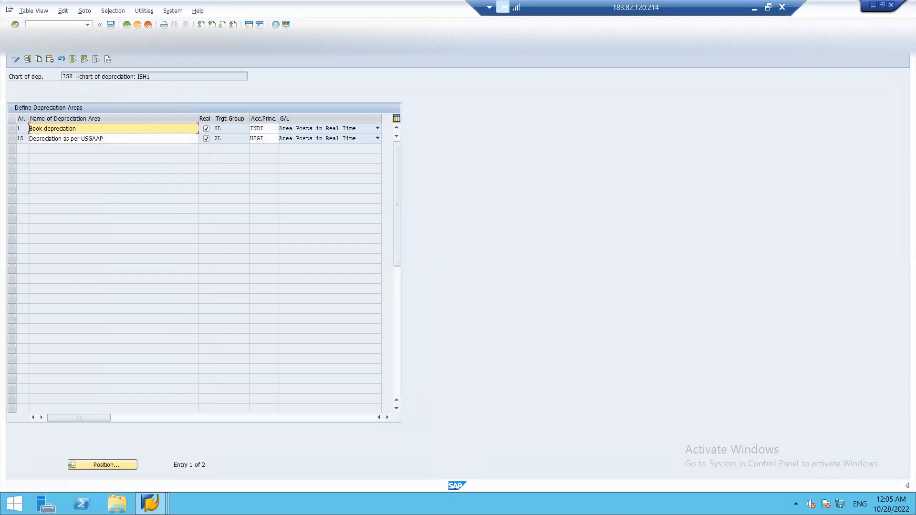
click(127, 24)
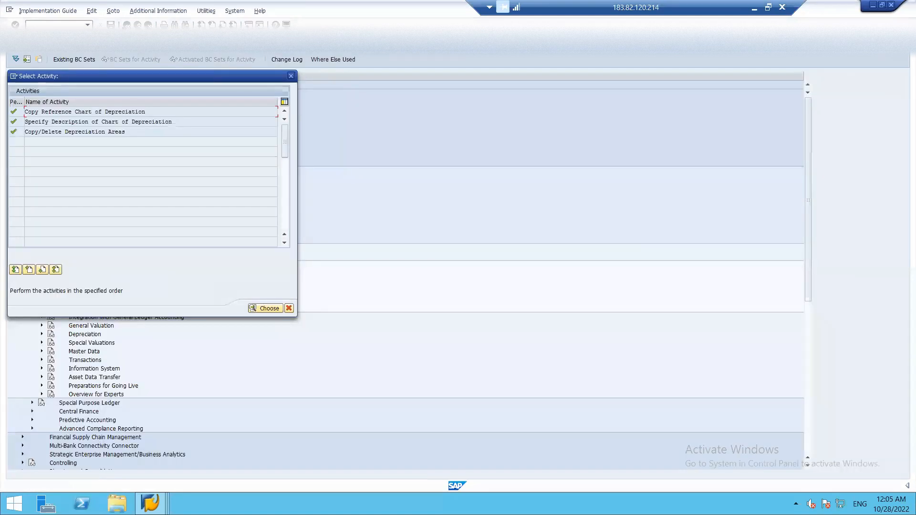
key(Escape)
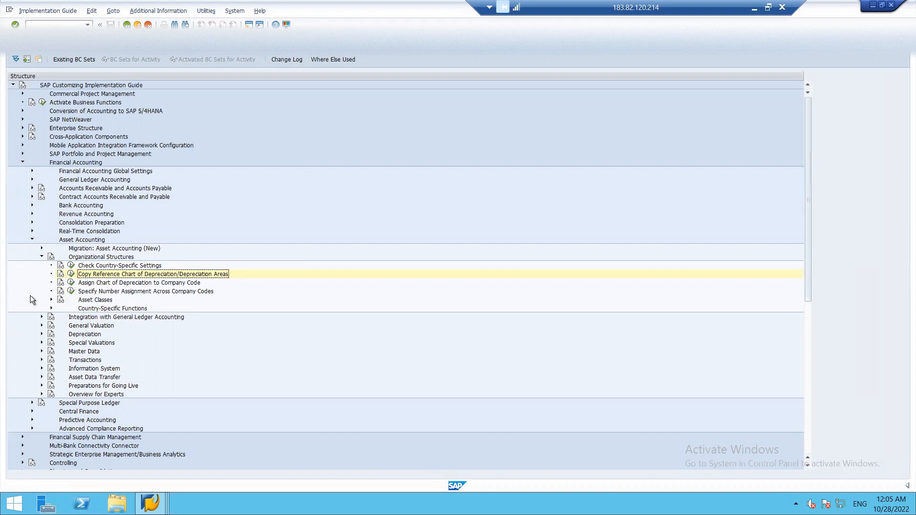
click(42, 257)
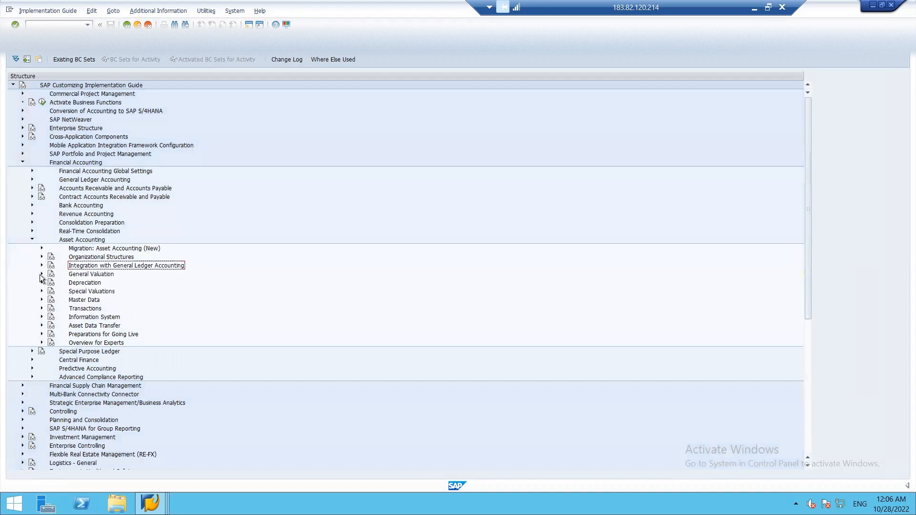
click(41, 274)
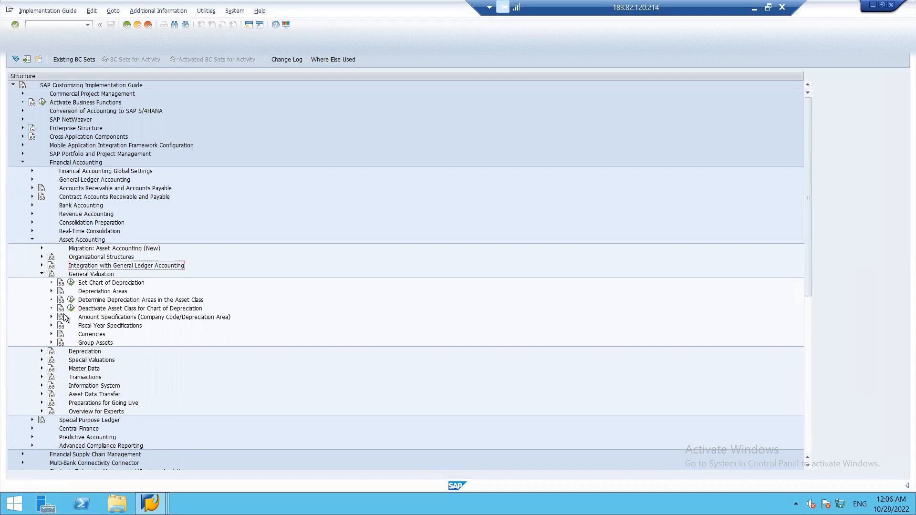
click(51, 291)
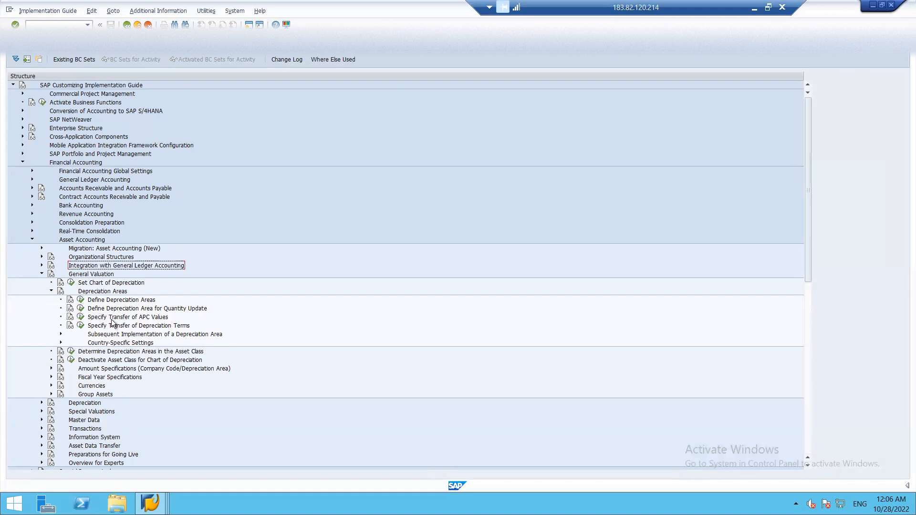
click(81, 318)
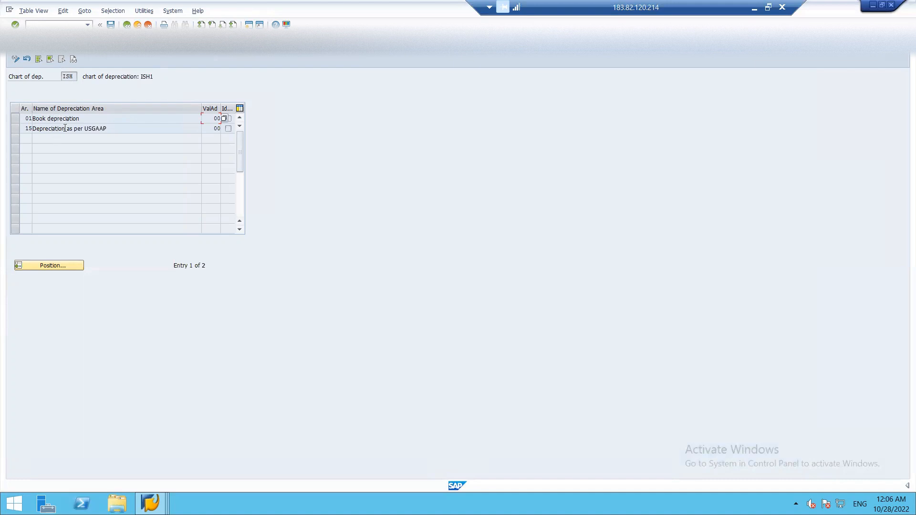
Step: Examine the possible source areas for book depreciation's APC value adoption, and return to the implementation guide without choosing one
click(224, 119)
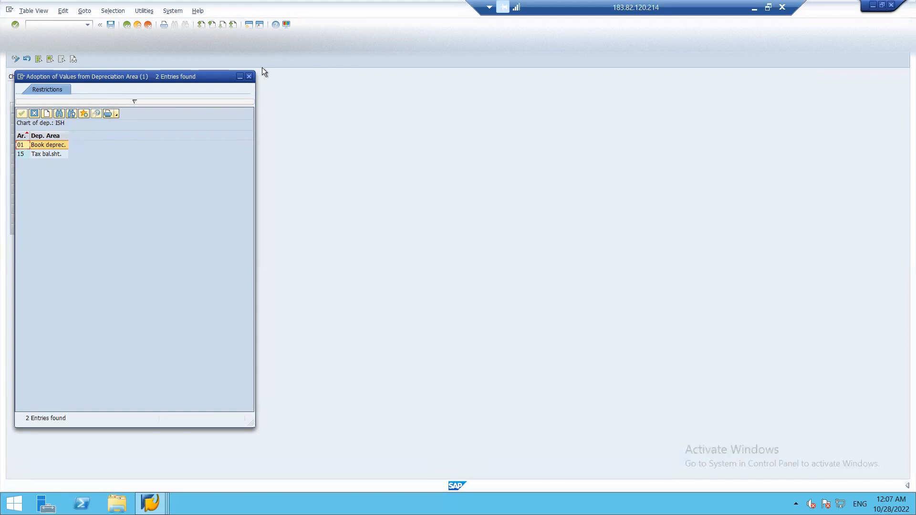
click(249, 77)
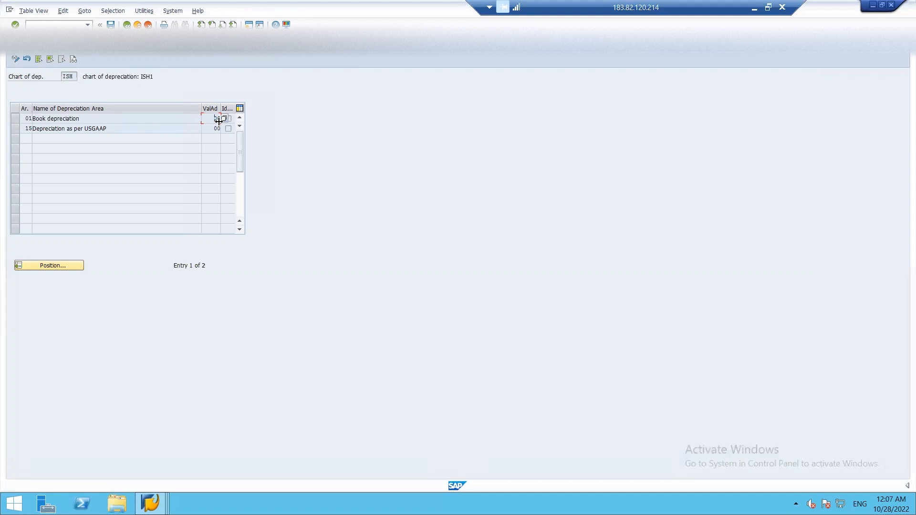
click(42, 132)
click(127, 24)
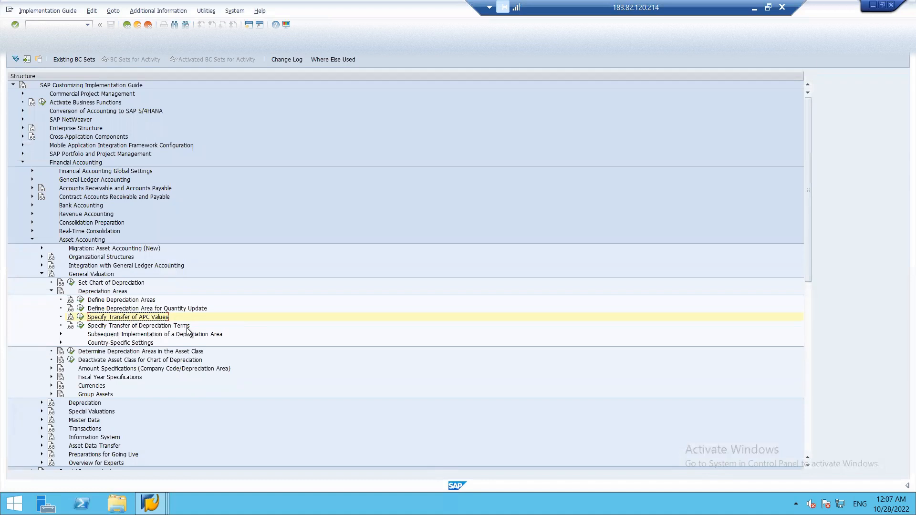
Step: Open Specify Transfer of Depreciation Terms, examine the possible source areas for book depreciation, and return to the implementation guide
click(81, 326)
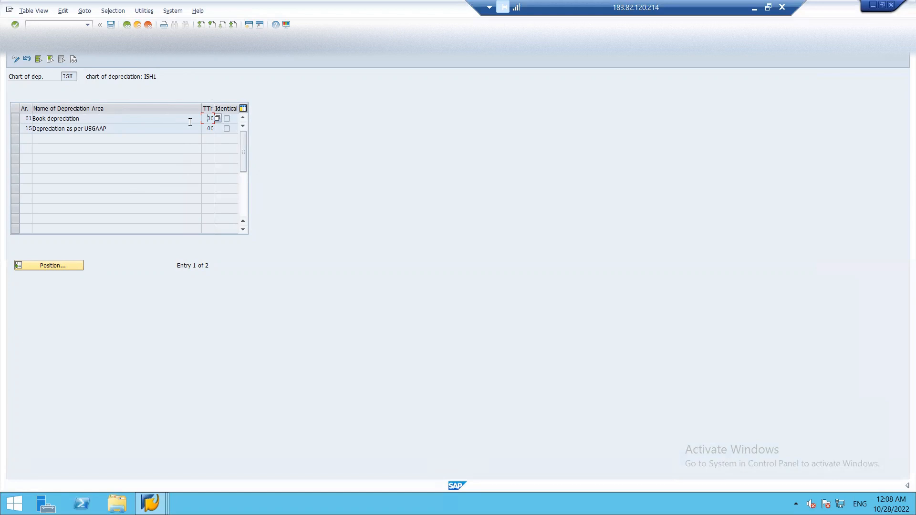
click(217, 117)
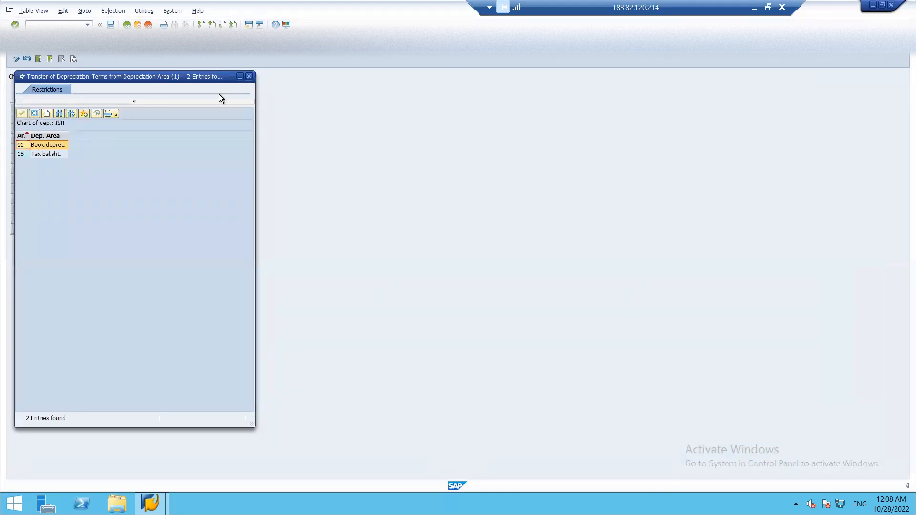
click(249, 77)
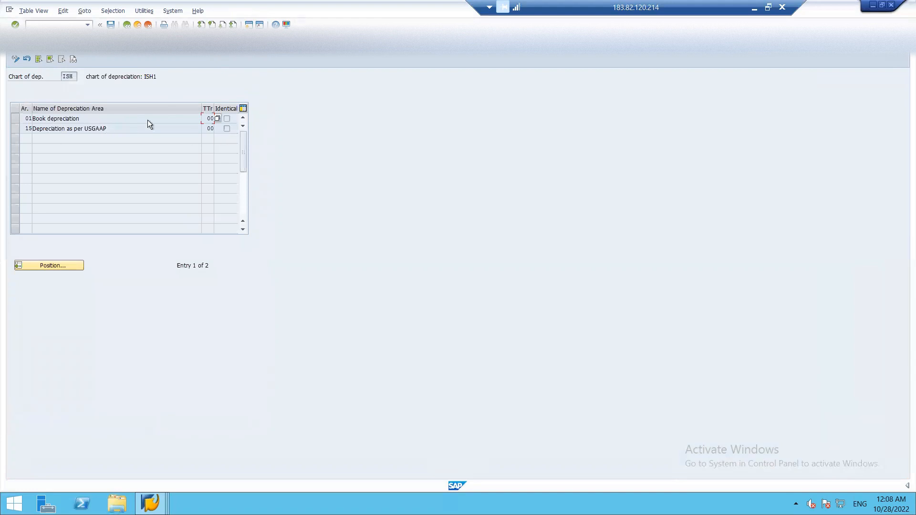
click(126, 24)
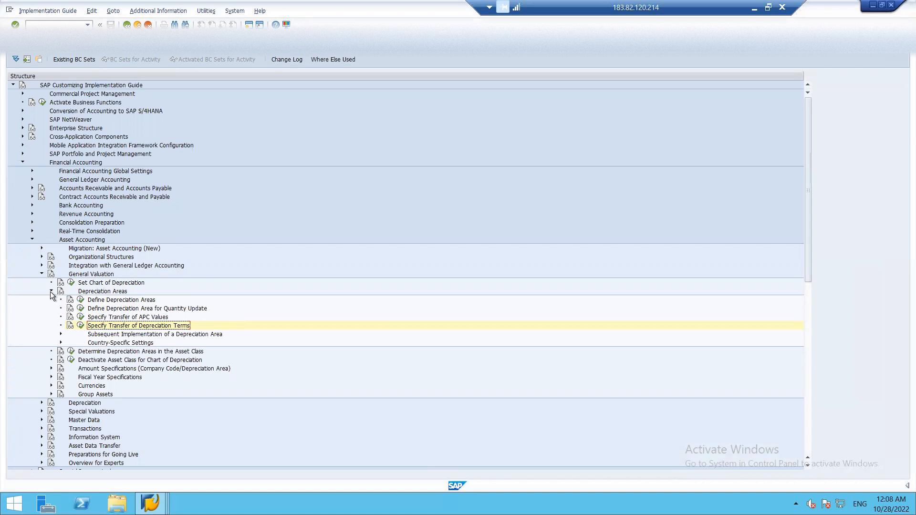
Step: Look up company code ISH1 in Assign Chart of Depreciation to Company Code under Organizational Structures, and return to the guide
click(42, 258)
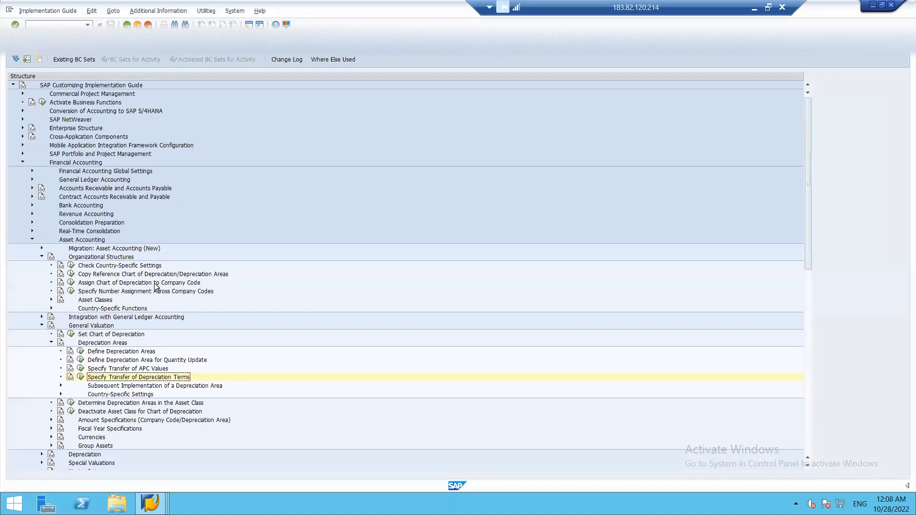
click(70, 284)
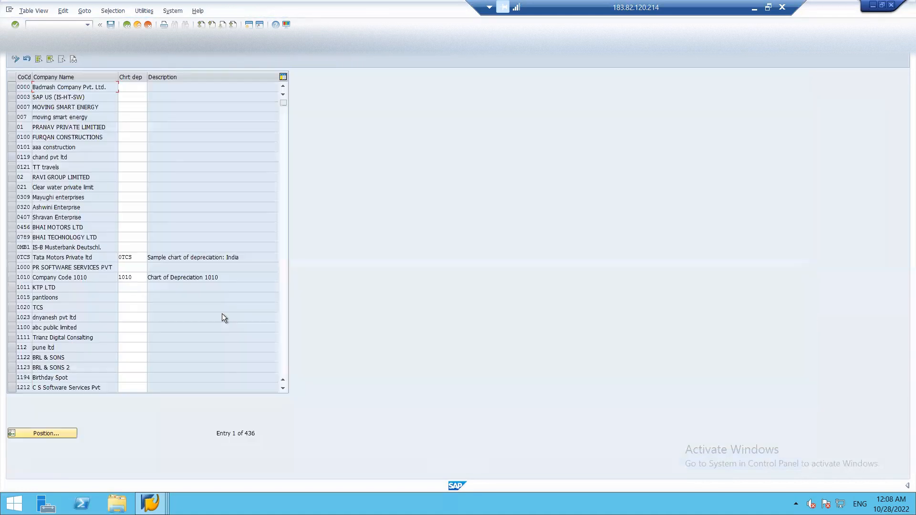
click(56, 433)
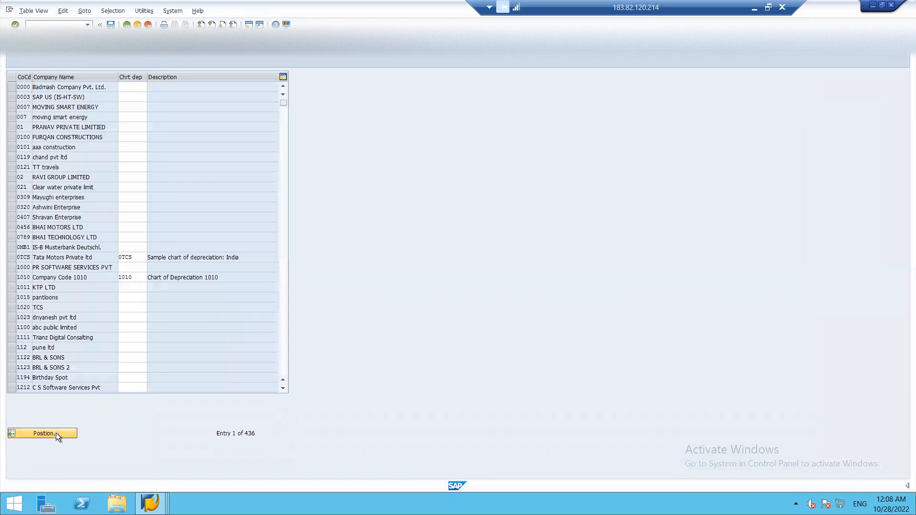
text(ISH1)
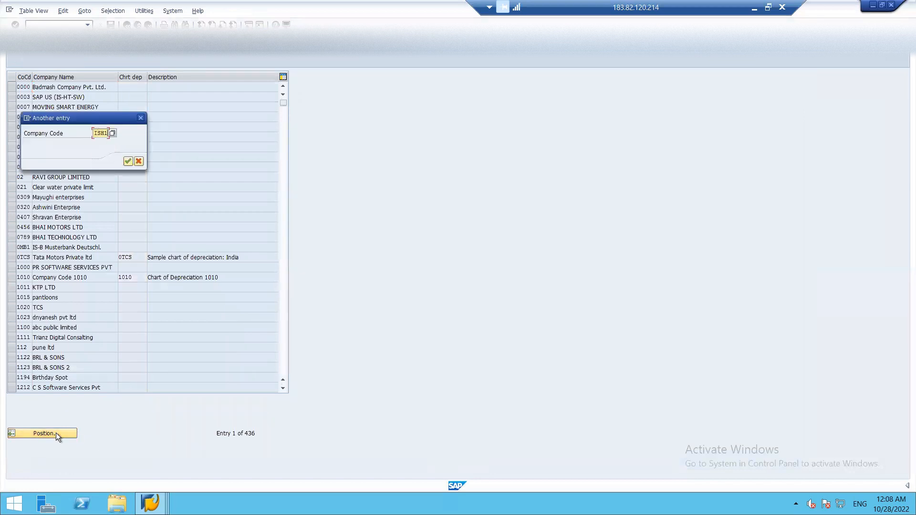
key(Return)
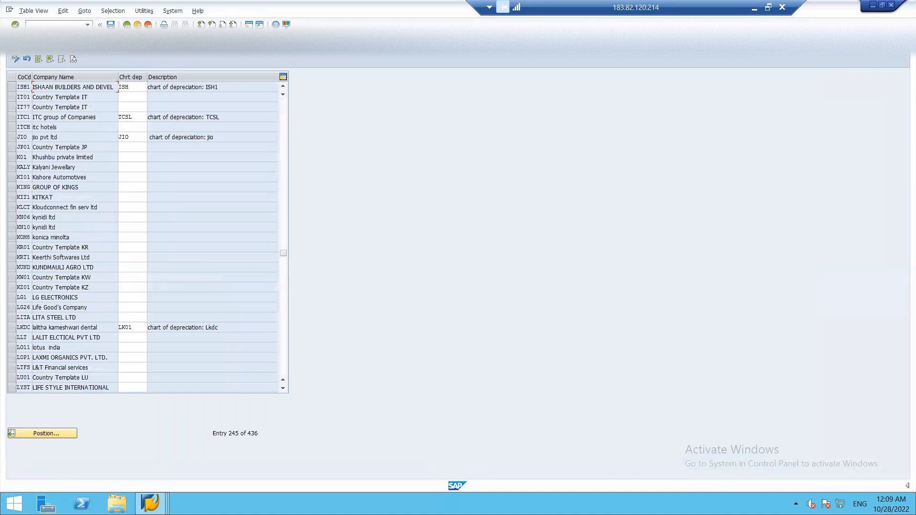
key(F3)
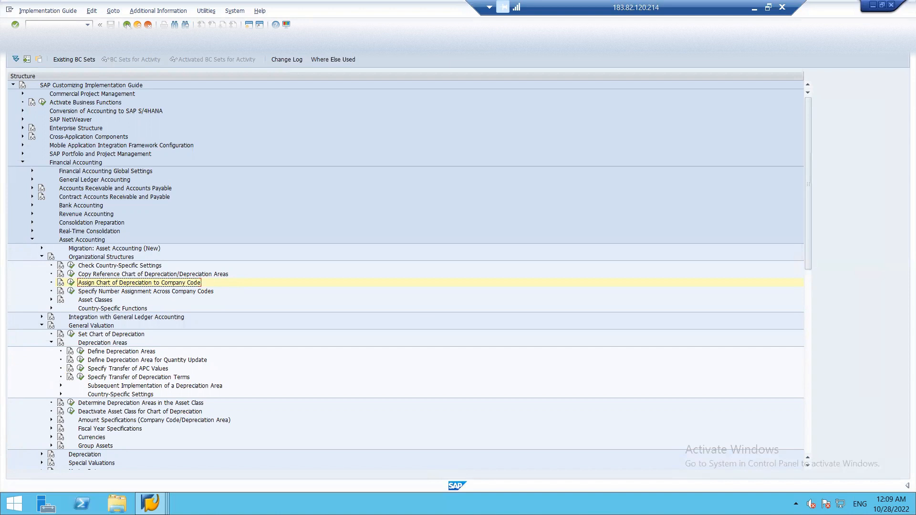
Step: Switch to the Excel worksheet and add the heading ASSET CLASS in cell I17, below the depreciation area table
click(767, 6)
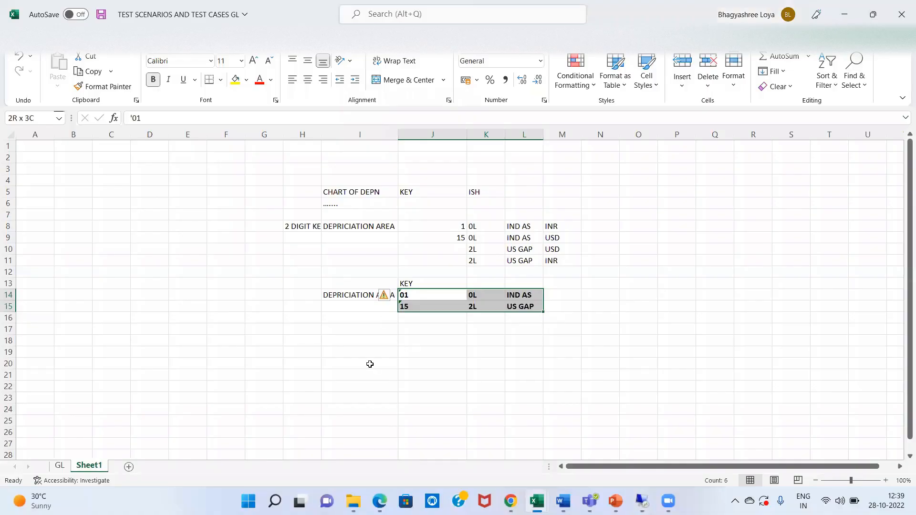
click(354, 333)
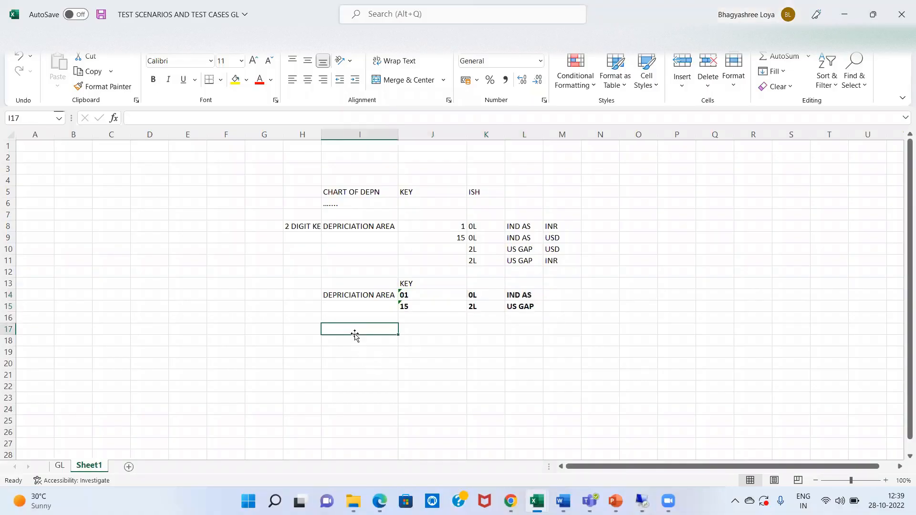
text(AS)
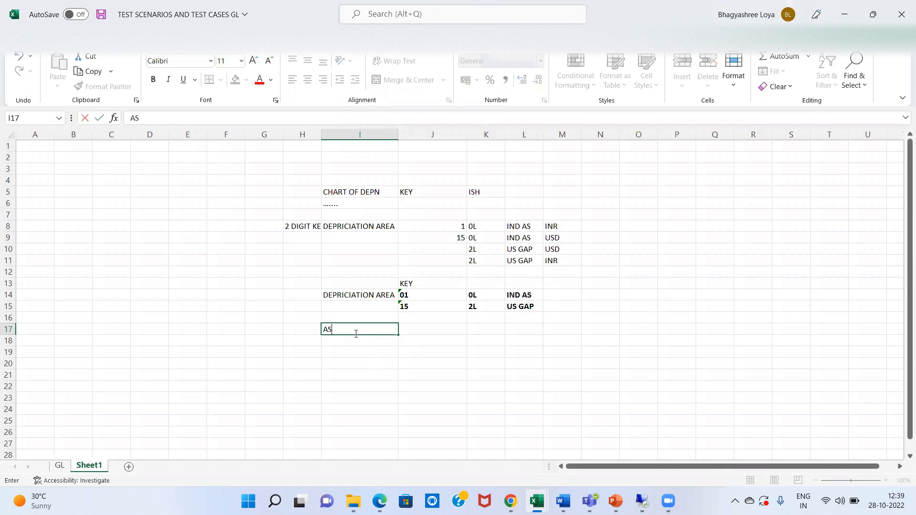
text(SET CLASS)
key(Return)
key(Return)
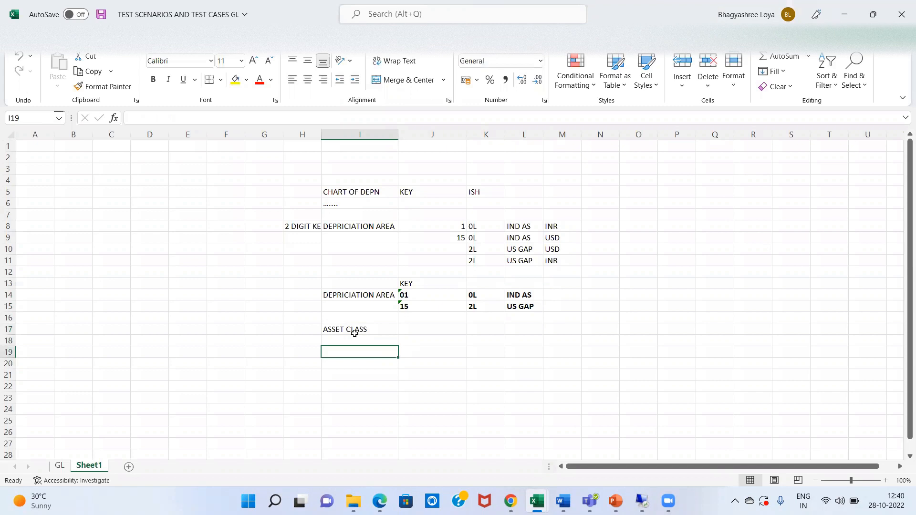
Step: Add item 1, A/C DETERMINATION, under the ASSET CLASS heading in cells H19 and I19
key(Left)
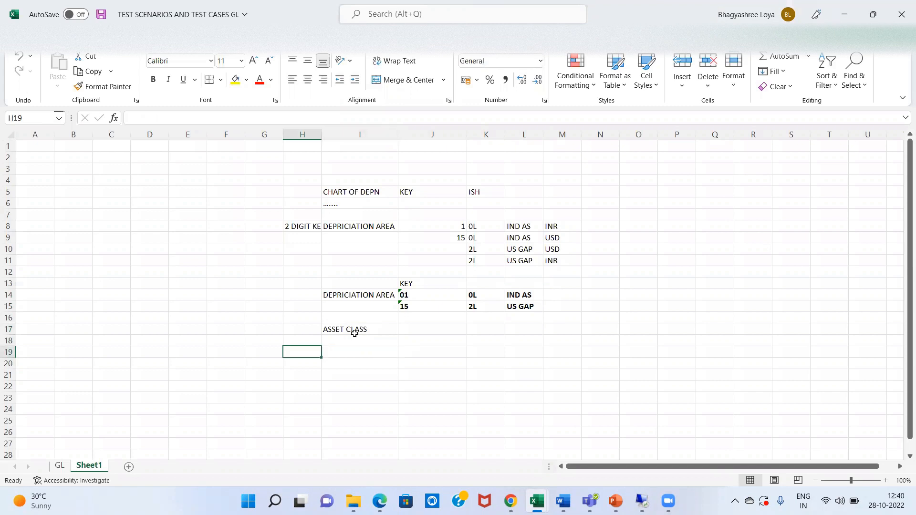
text(1)
key(Tab)
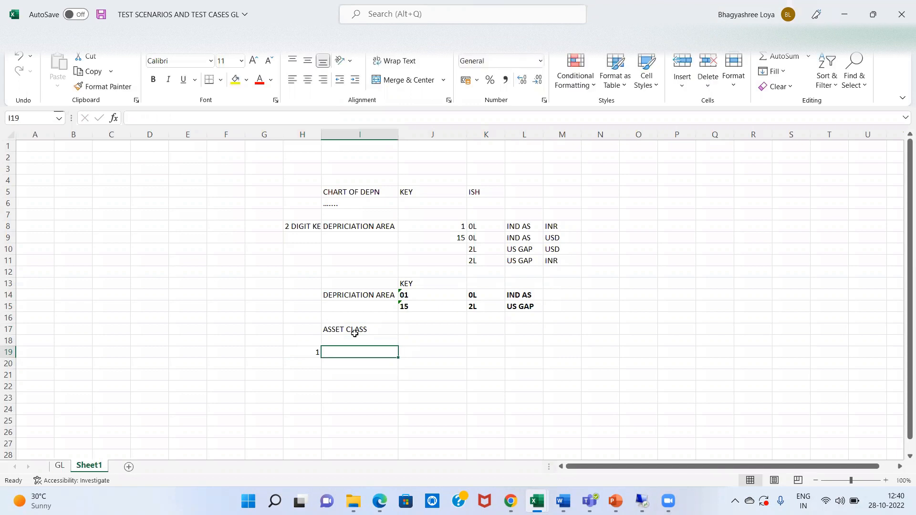
text(A/C D)
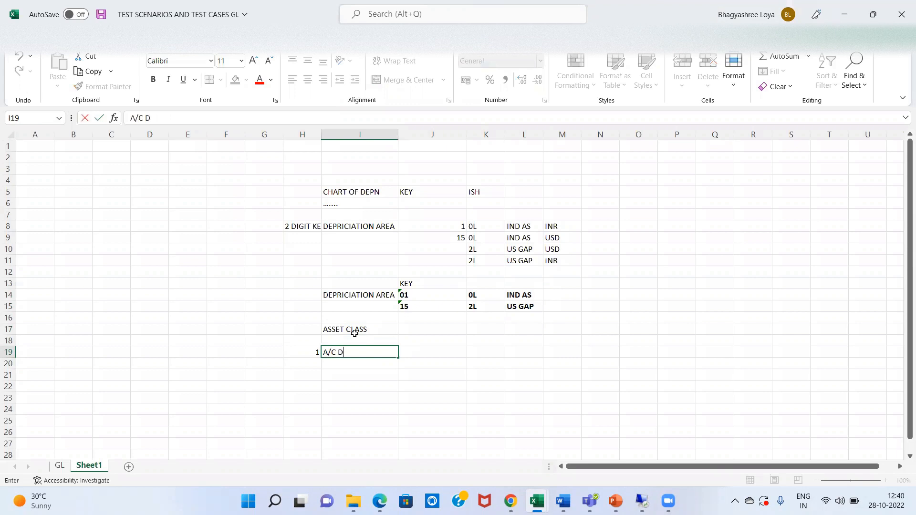
text(ETERMINAT)
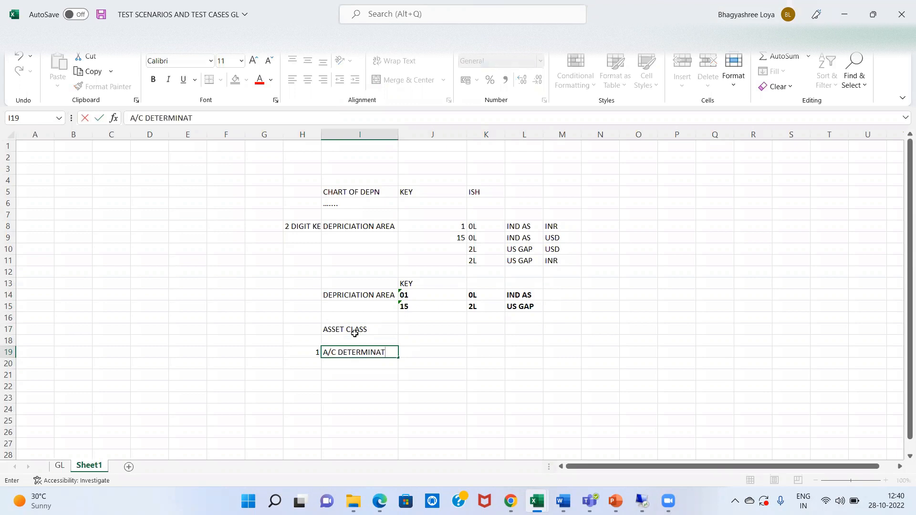
text(ION)
key(Tab)
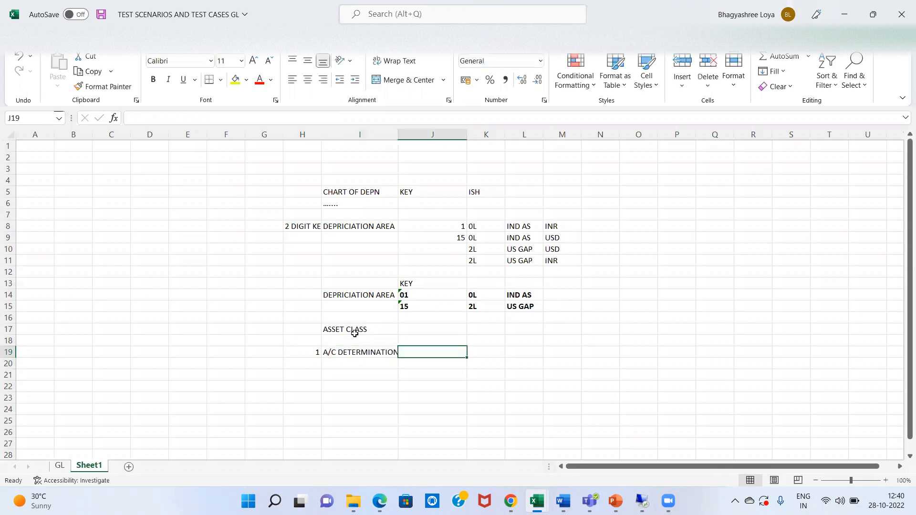
Step: Add item 2, NUMBER RANGE, to the asset class row in cells J19 and K19
text(2)
key(Tab)
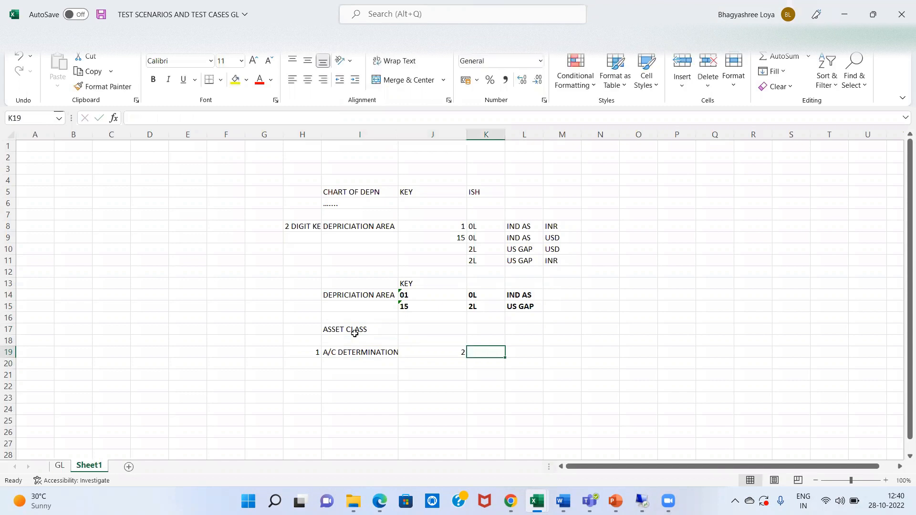
text(NU)
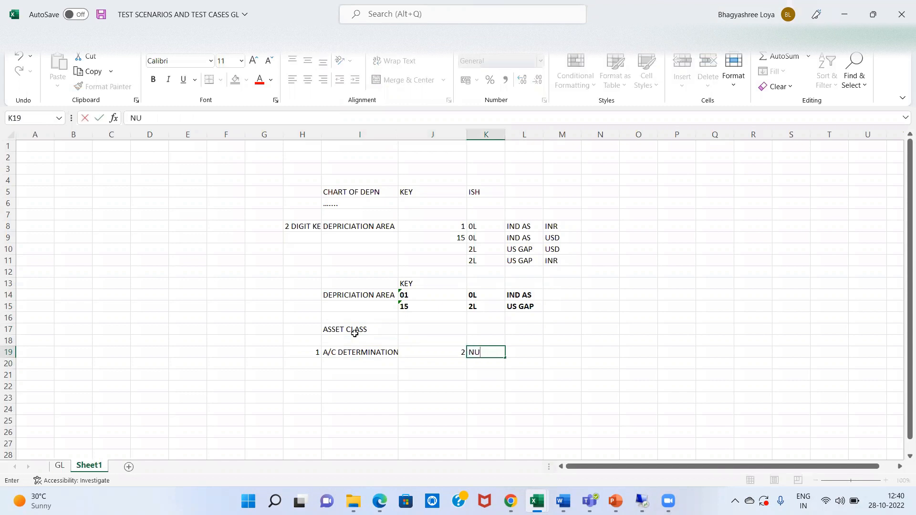
text(MBER RANGE)
key(Tab)
key(Tab)
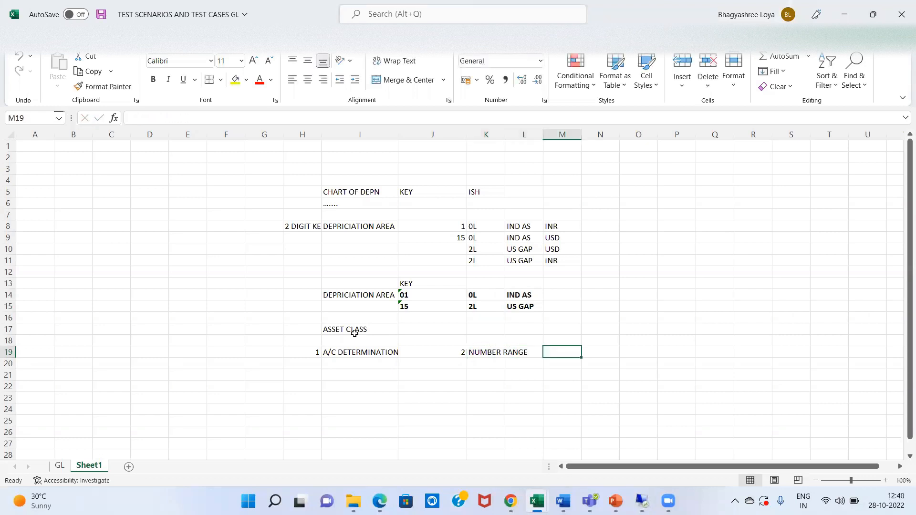
Step: Add item 3, SCREEN LAYOUT, in cells M19 and N19, with the note (FIELD STATUS GROUP) in O19
text(3)
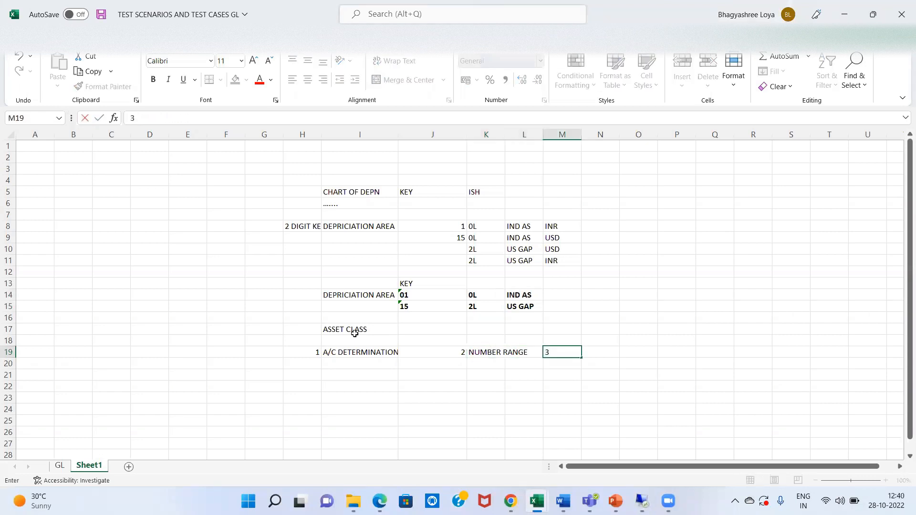
key(Tab)
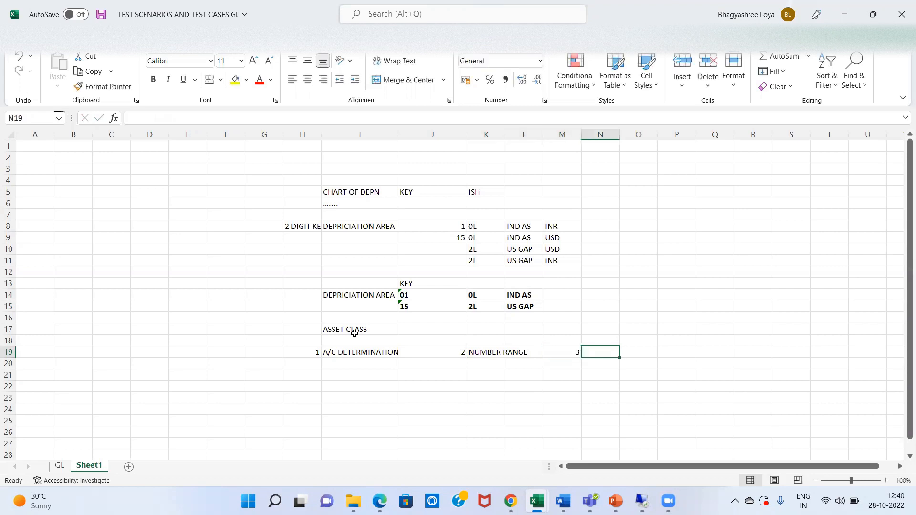
text(SCREEN)
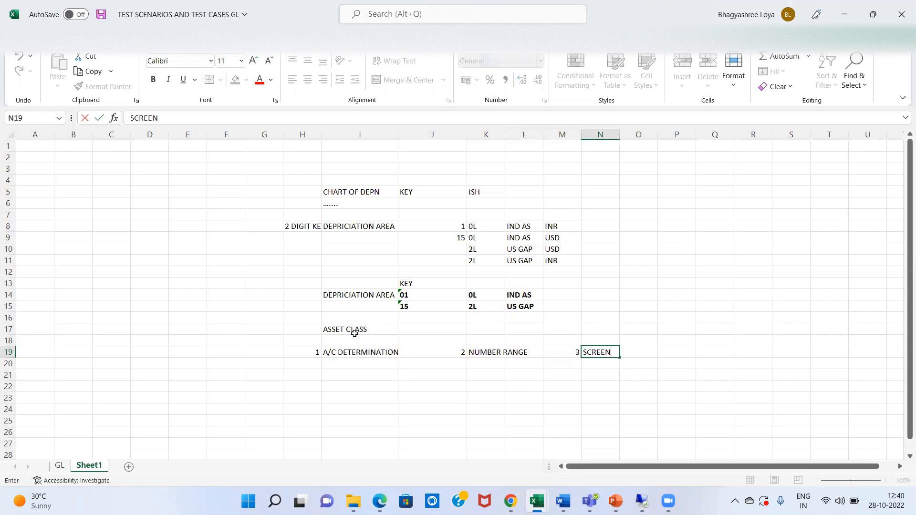
text( LAYOUT)
key(Tab)
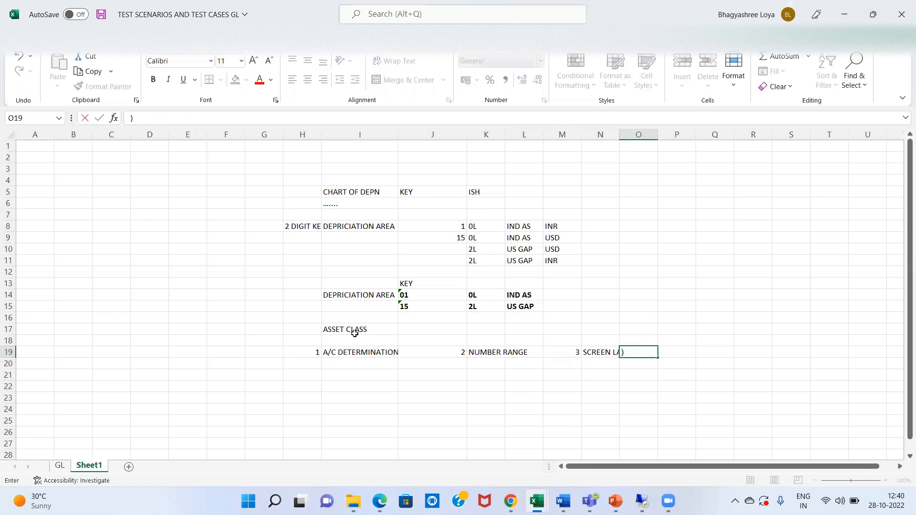
text(()
text(FE)
text(IELD STATUS)
text( GROUP)
text())
key(Return)
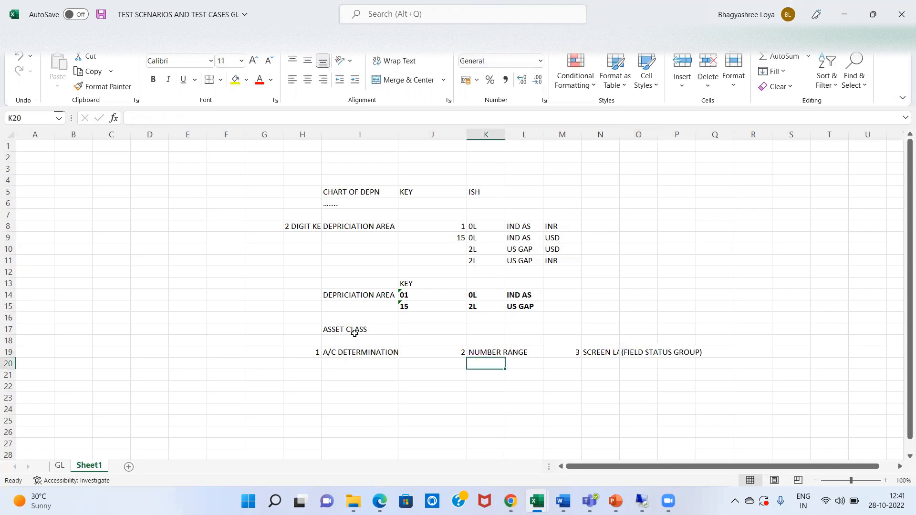
Step: Enter ASSET MASTER DATA in cell Q19 and DEPRICIATION beneath it in Q20
key(Right)
key(Right)
key(Right)
key(Right)
key(Right)
key(Right)
key(Up)
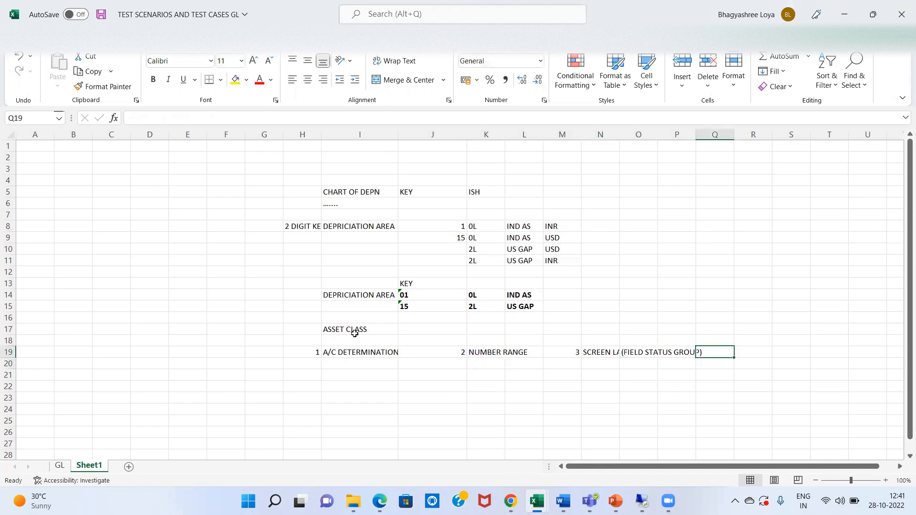
text(ASSET MASTER DATA)
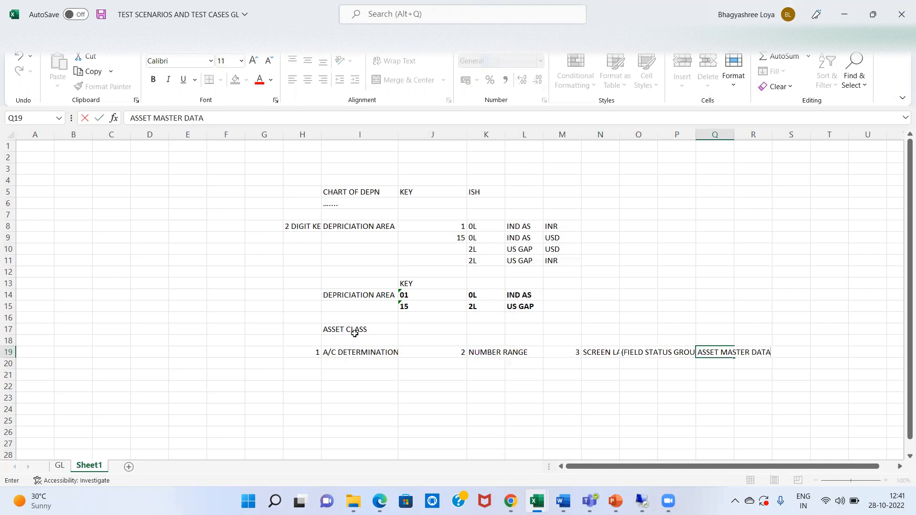
key(Right)
key(Left)
key(Down)
text(DEPRI)
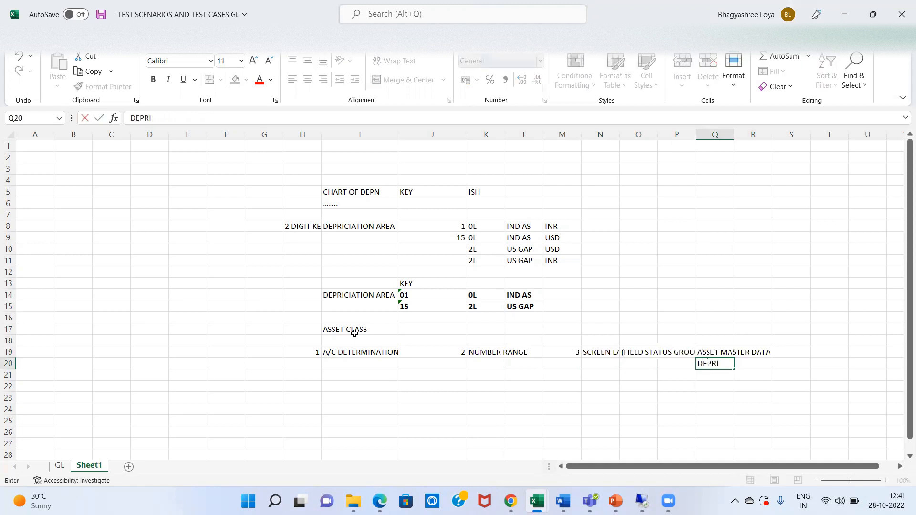
text(CIATION)
key(Return)
Step: Make the ASSET MASTER DATA and DEPRICIATION entries in Q19:Q20 bold
key(Up)
key(shift+Up)
key(ctrl+b)
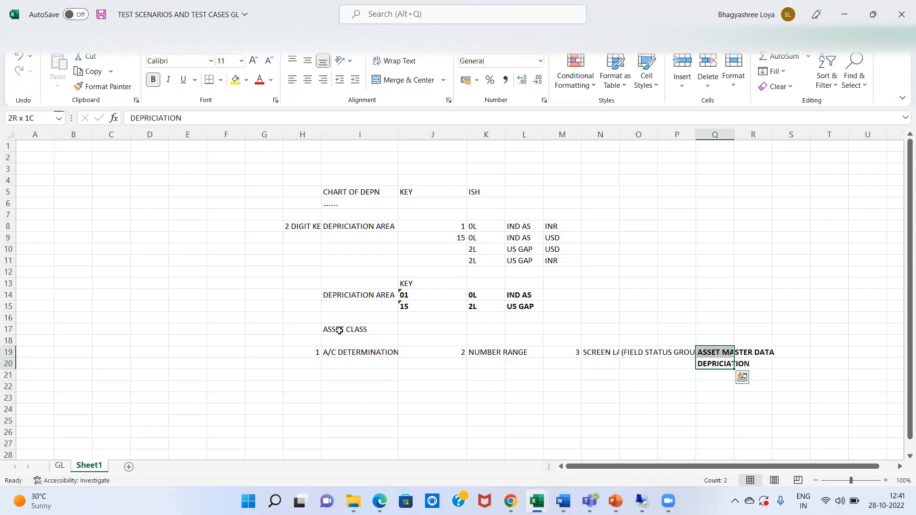
click(339, 330)
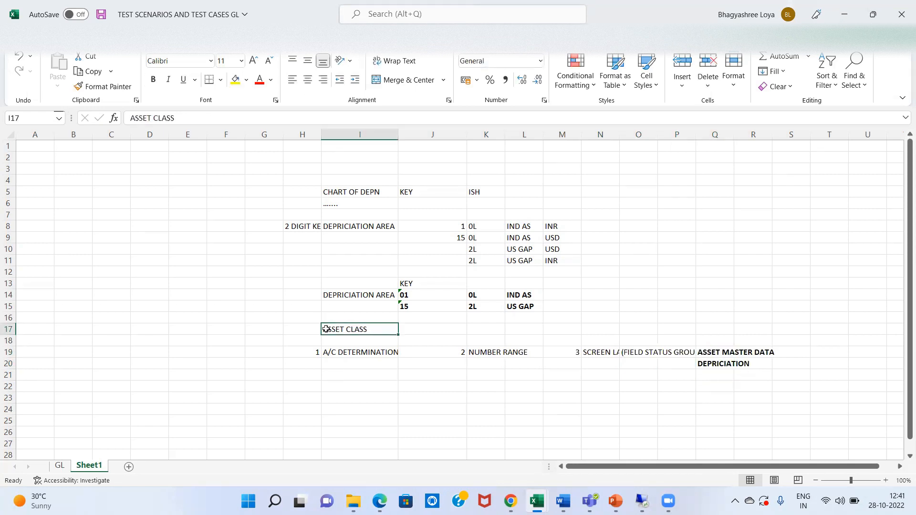
click(334, 360)
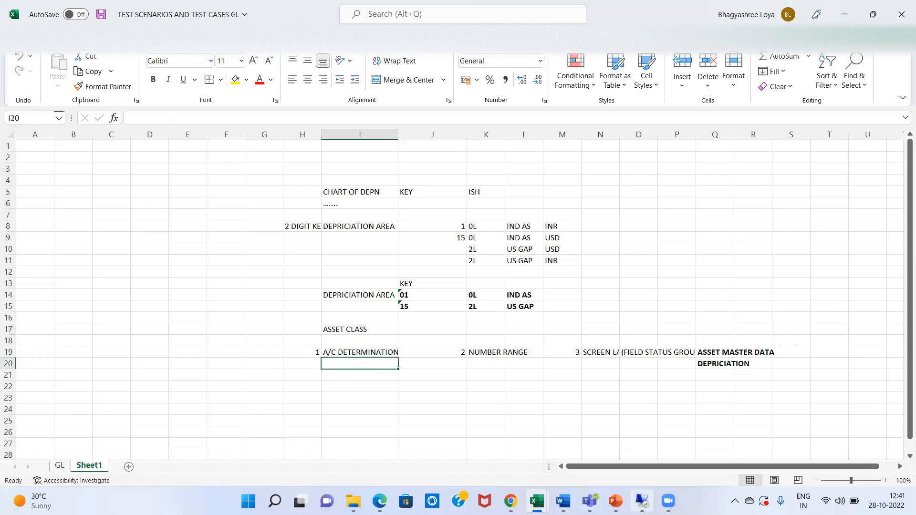
Step: Switch to SAP, open Specify Account Determination under Asset Classes, and position the list at entries starting with AC
click(642, 501)
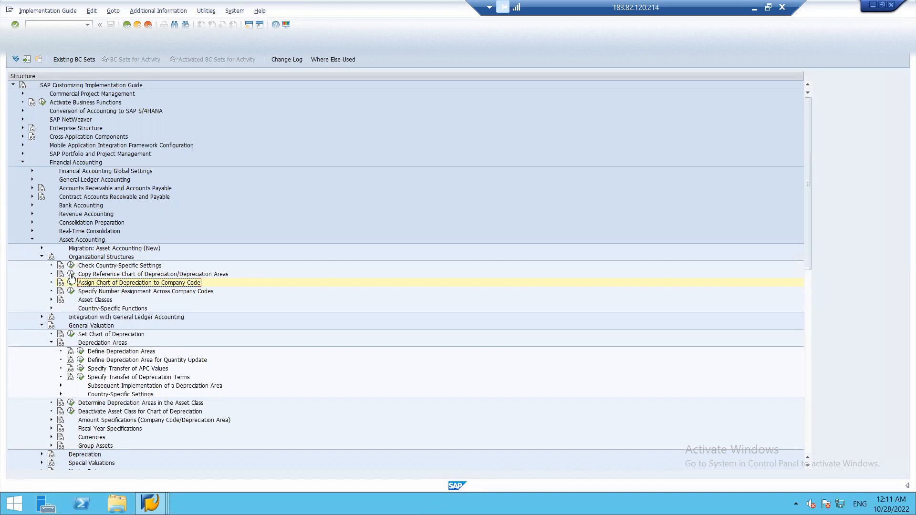
click(51, 300)
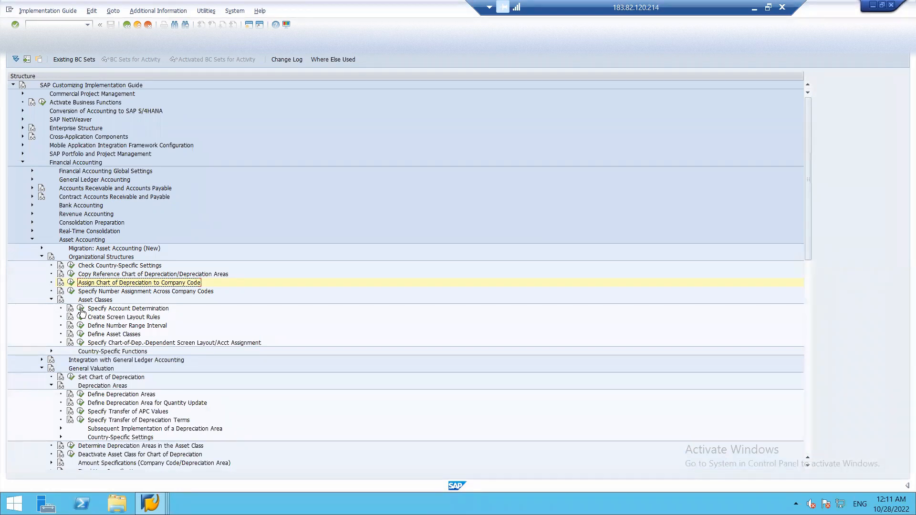
click(80, 308)
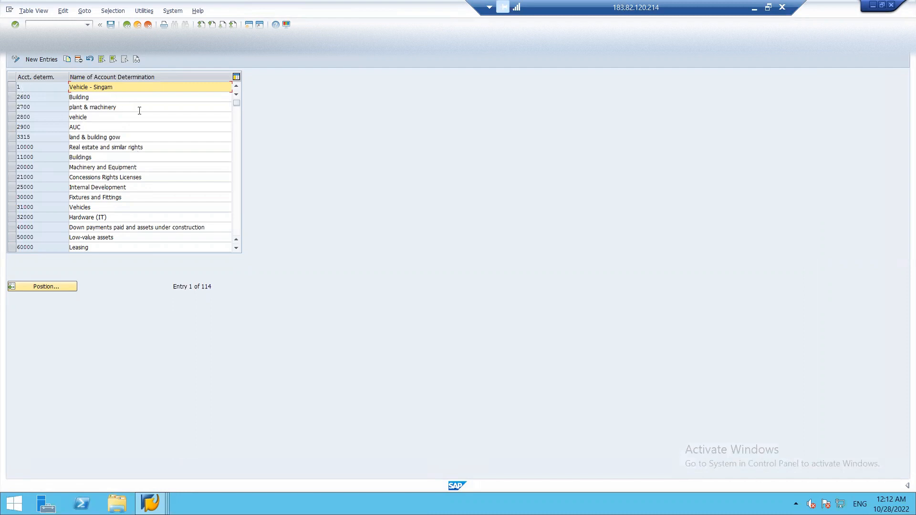
click(54, 291)
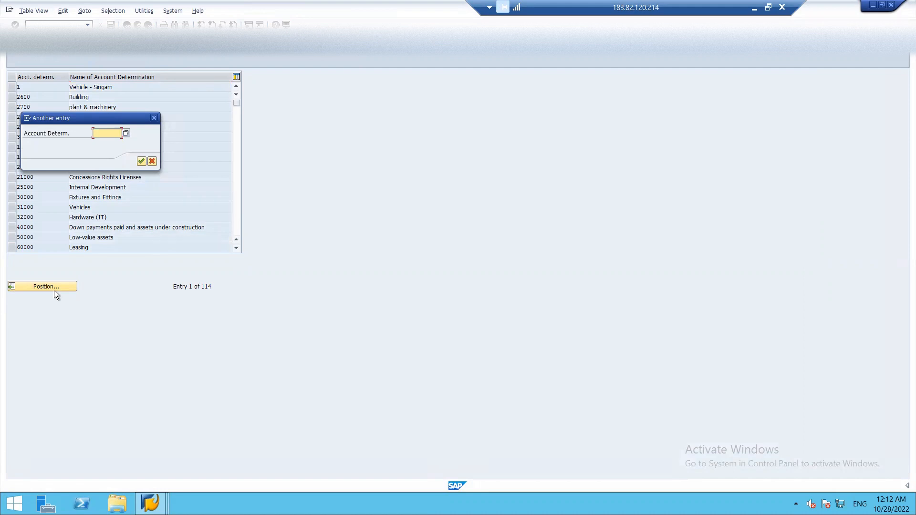
text(AC)
key(Return)
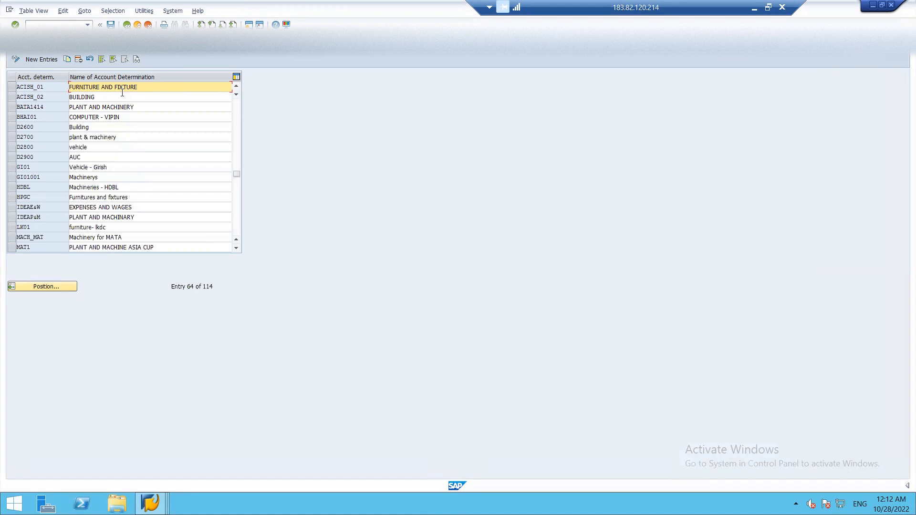
Step: Examine the blank table for new account determinations, and return to the implementation guide without adding an entry
click(48, 58)
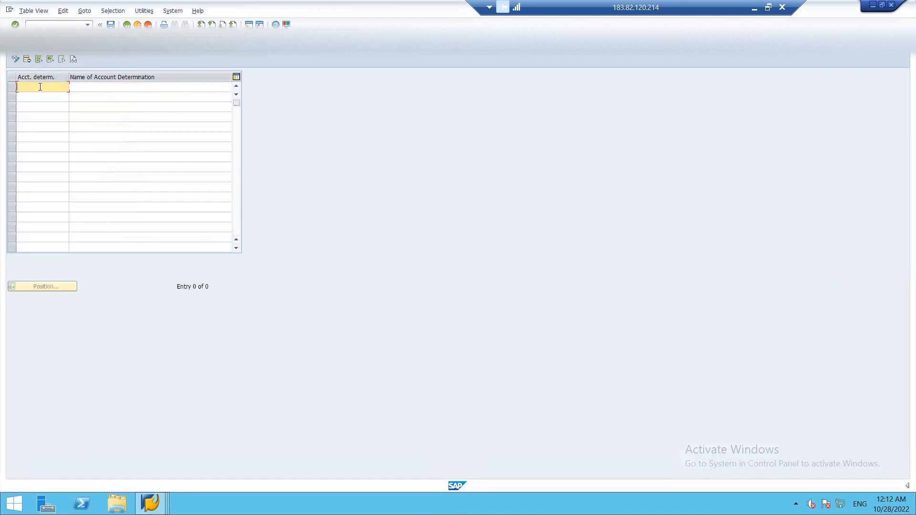
click(92, 90)
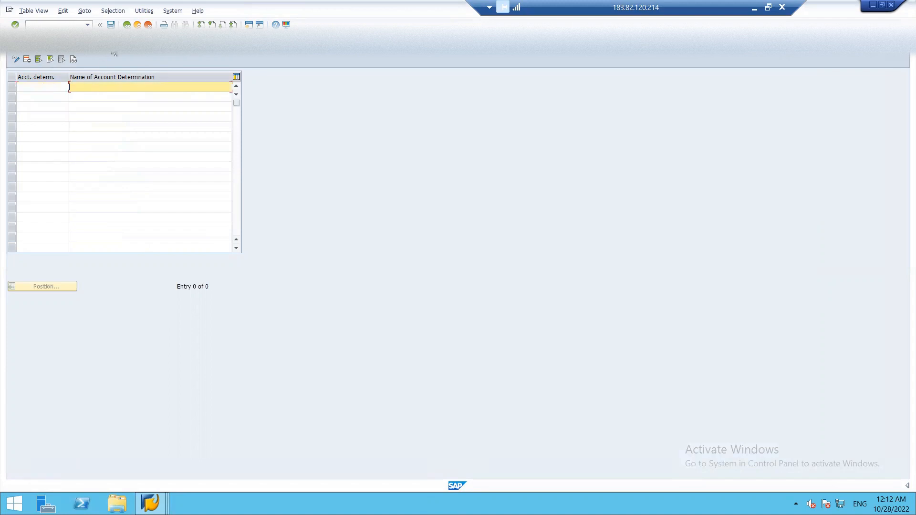
key(F3)
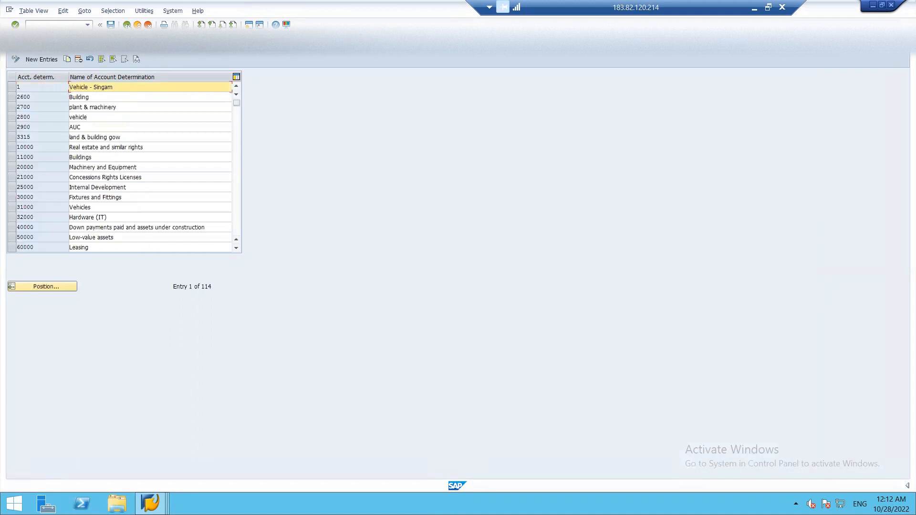
key(F3)
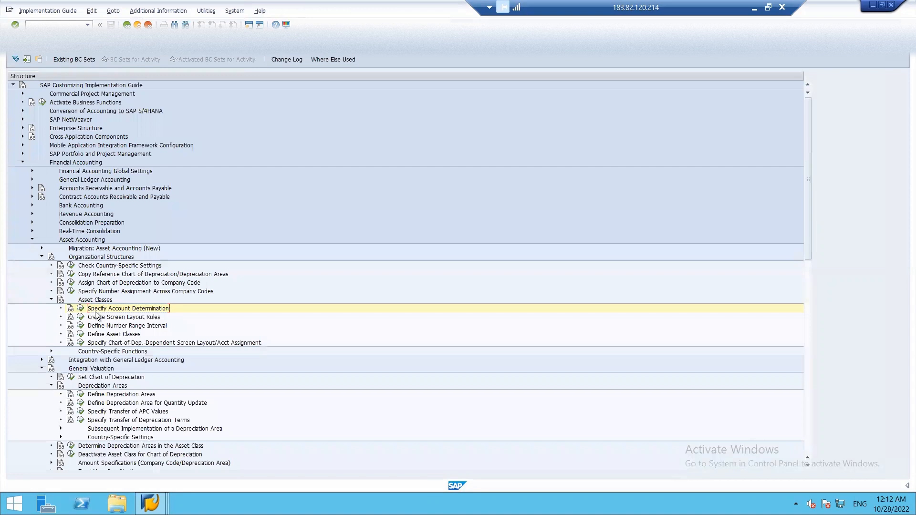
Step: Reopen Specify Account Determination and position the list at entries starting with A
click(80, 308)
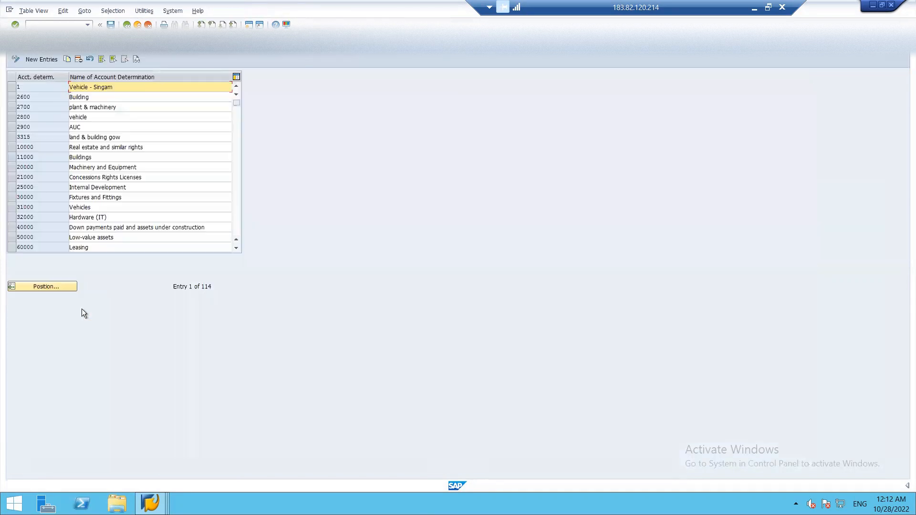
click(13, 286)
text(A)
key(Return)
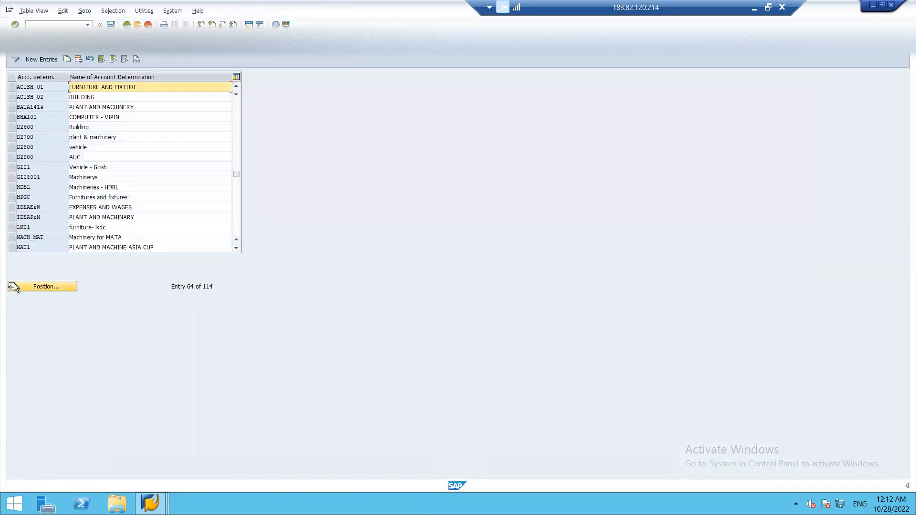
Step: Switch to the Excel worksheet and list the account determination keys ACISH_01 in I21 and ACISH_02 in I22
click(754, 7)
click(345, 375)
text(ACIS)
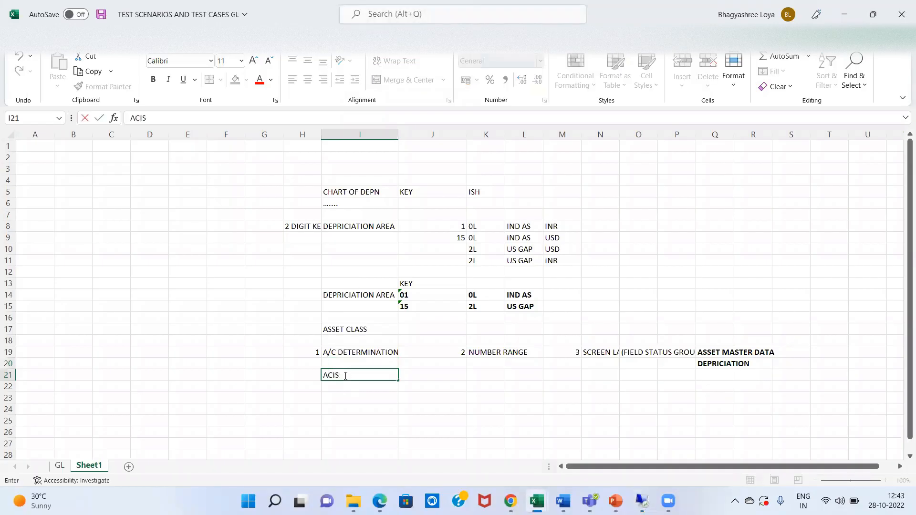
text(H_01)
key(Return)
key(ctrl+d)
key(F2)
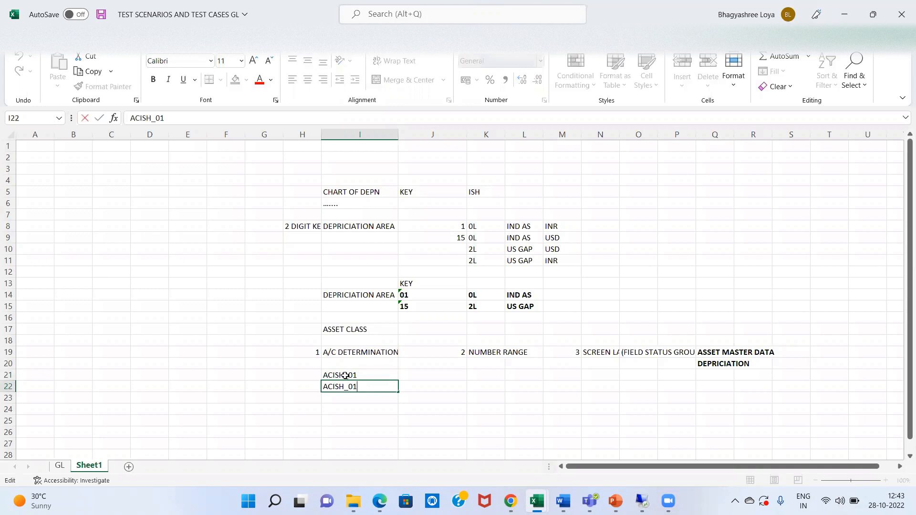
key(BackSpace)
text(2)
key(Return)
Step: Check the account determination names in SAP, and label ACISH_01 in the Excel worksheet as f&f in J21
key(Up)
key(Up)
key(Right)
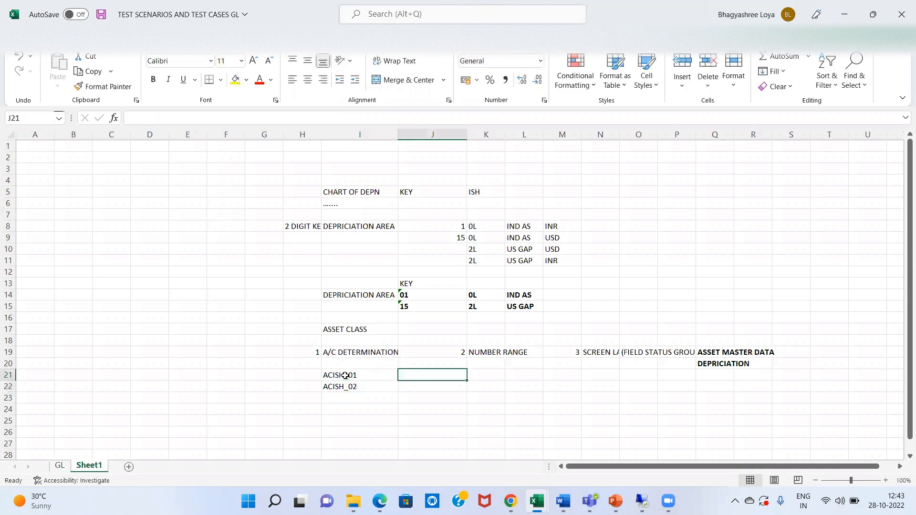
key(alt)
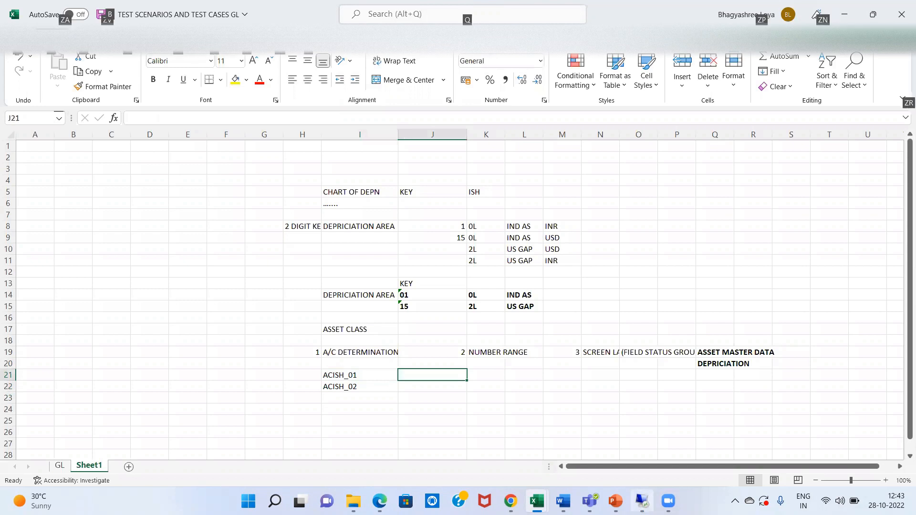
key(alt+Tab)
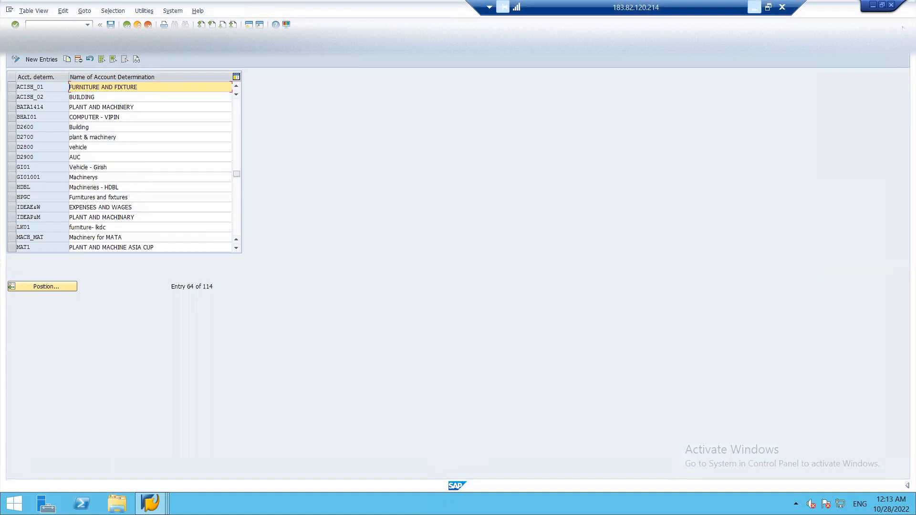
click(754, 7)
text(f&f)
key(Return)
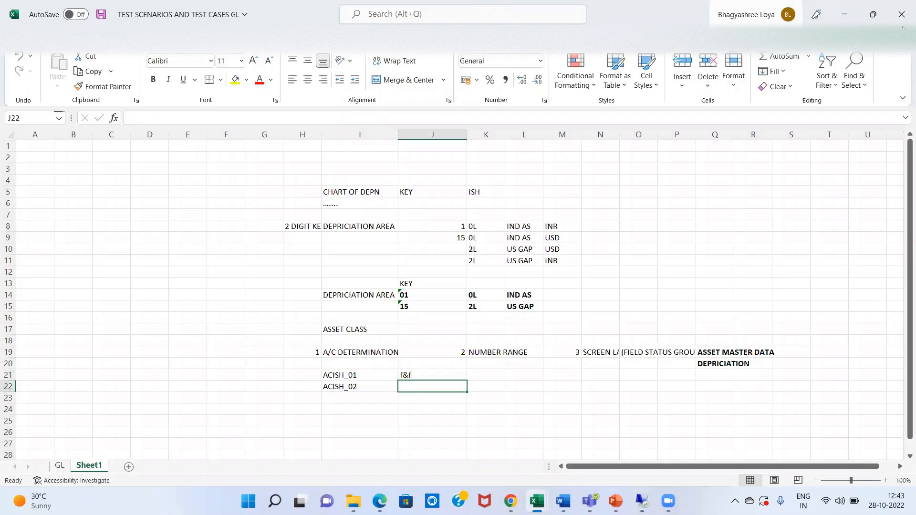
Step: Label ACISH_02 as BUILDING in J22, and make the descriptions in J21:J22 bold
text(B)
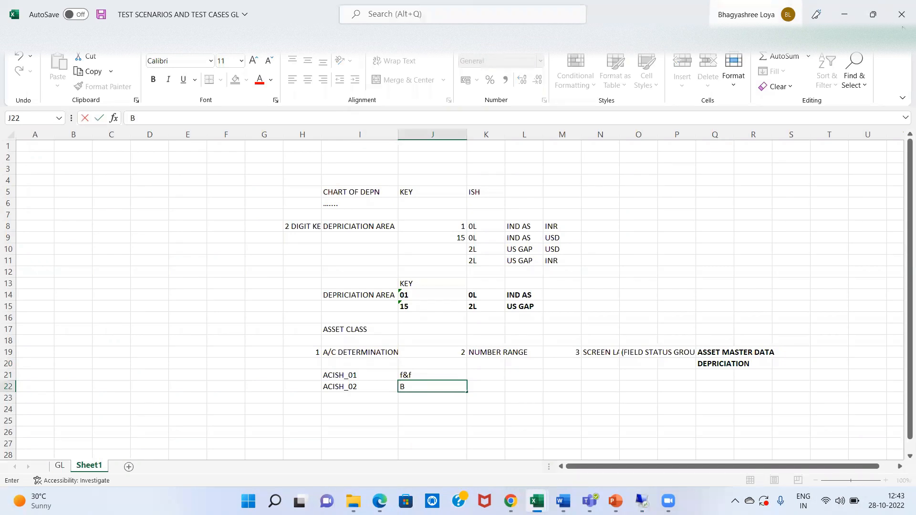
text(UILDING)
key(Return)
key(Up)
key(Up)
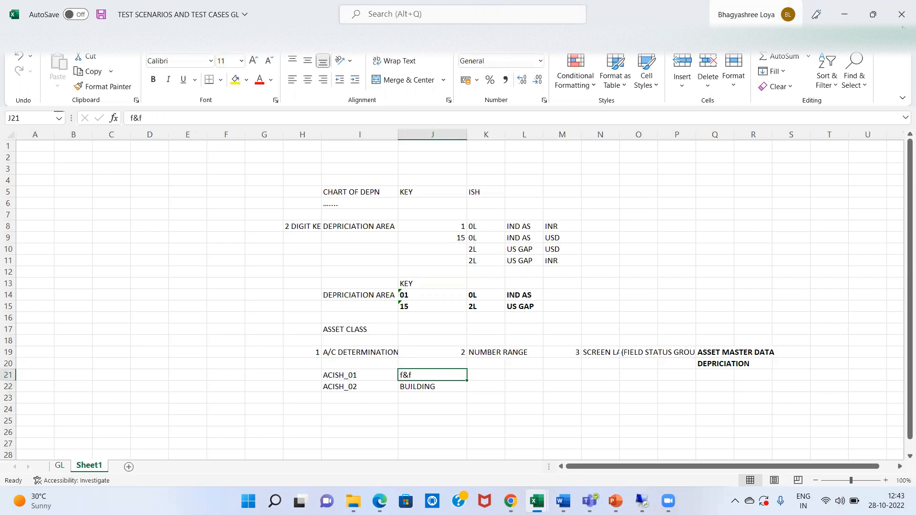
key(shift+Down)
key(ctrl+b)
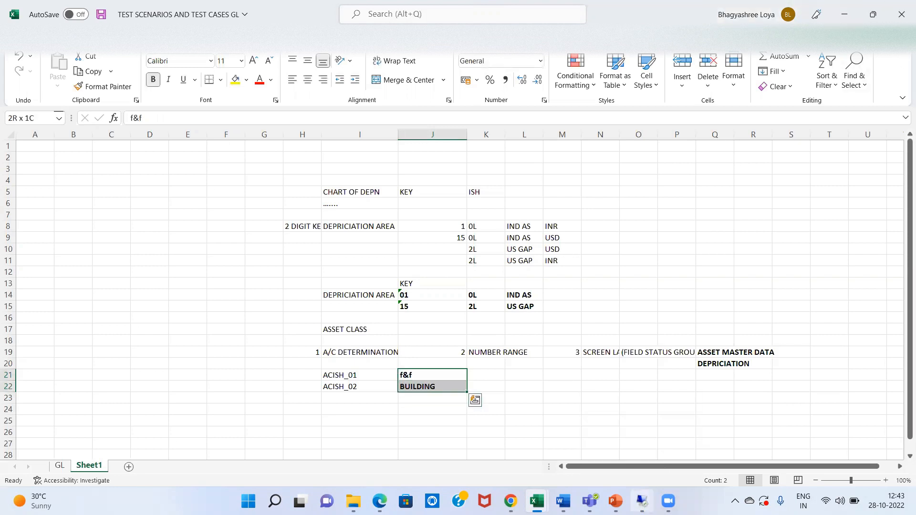
Step: Switch to SAP, open the asset number range intervals for company code ISH1, insert a blank interval line, and leave without saving it
click(642, 501)
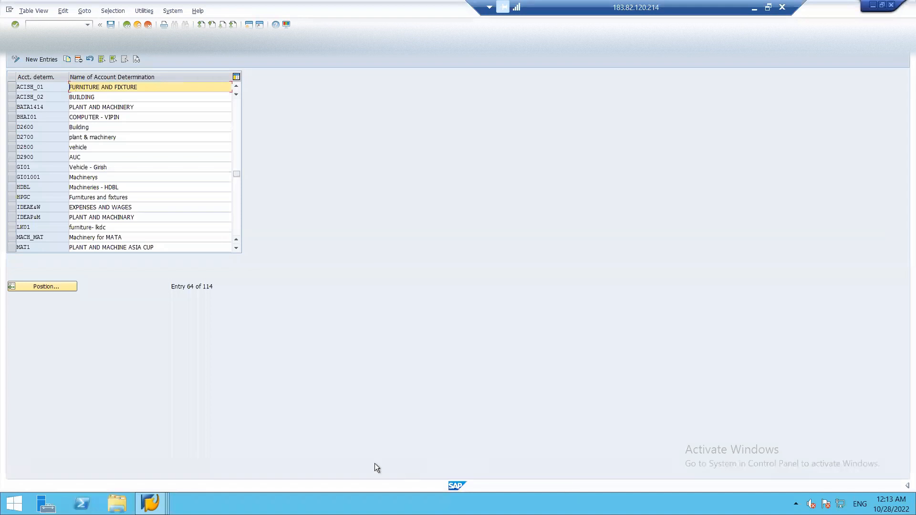
key(F3)
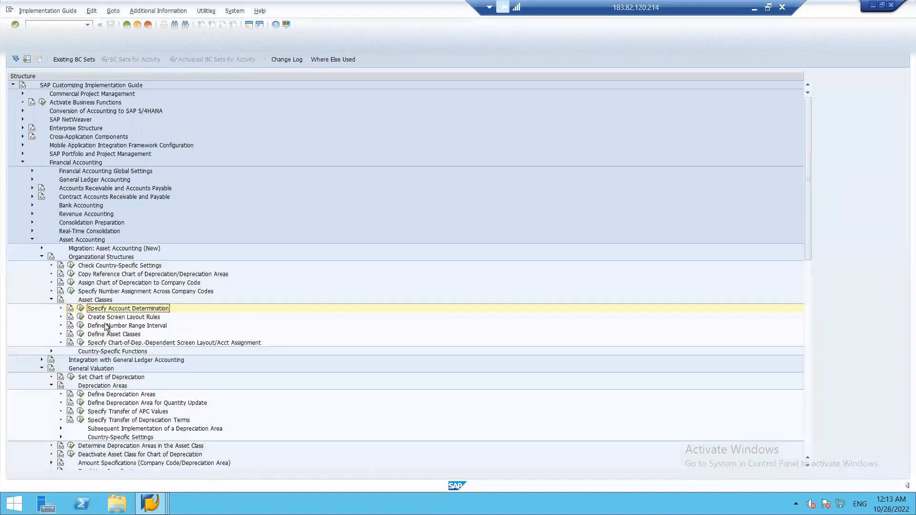
click(80, 325)
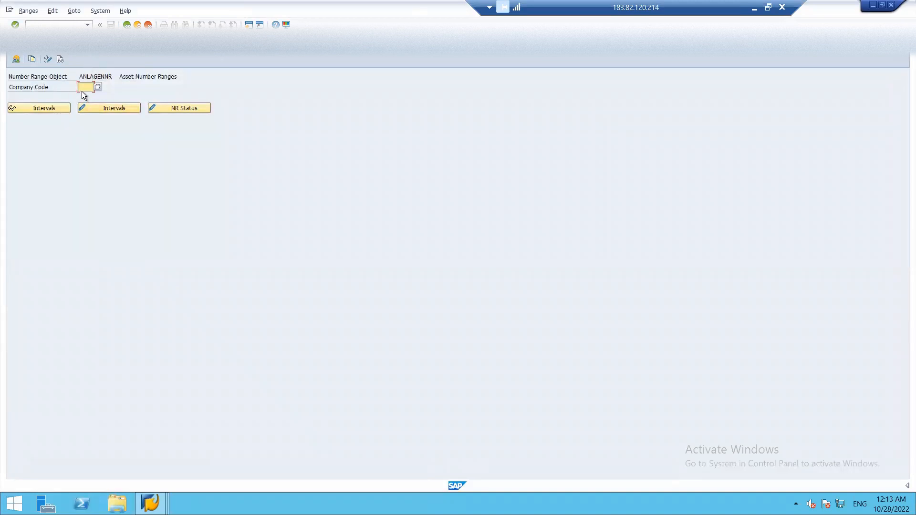
text(1SH1)
click(105, 110)
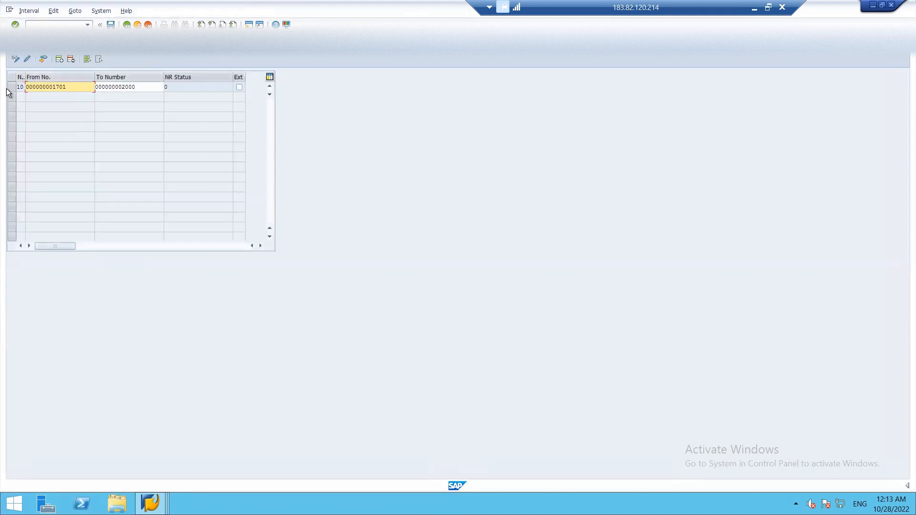
click(62, 59)
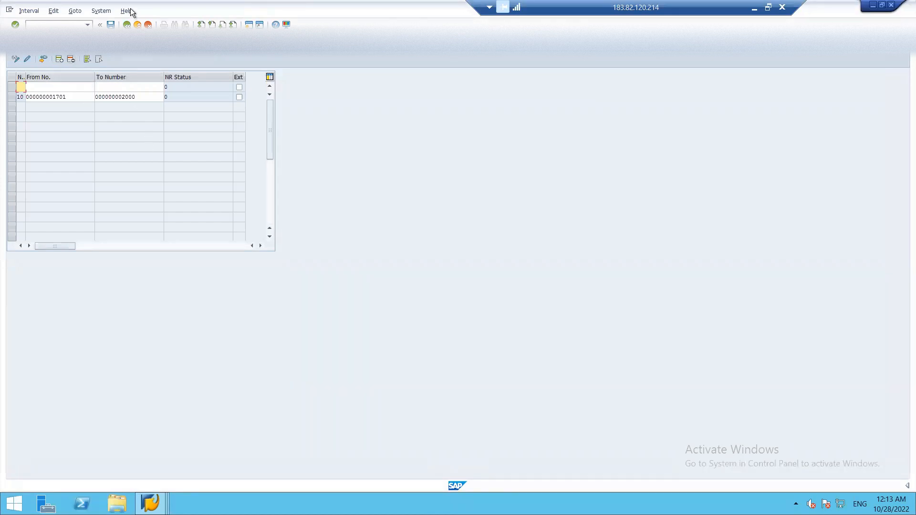
click(127, 25)
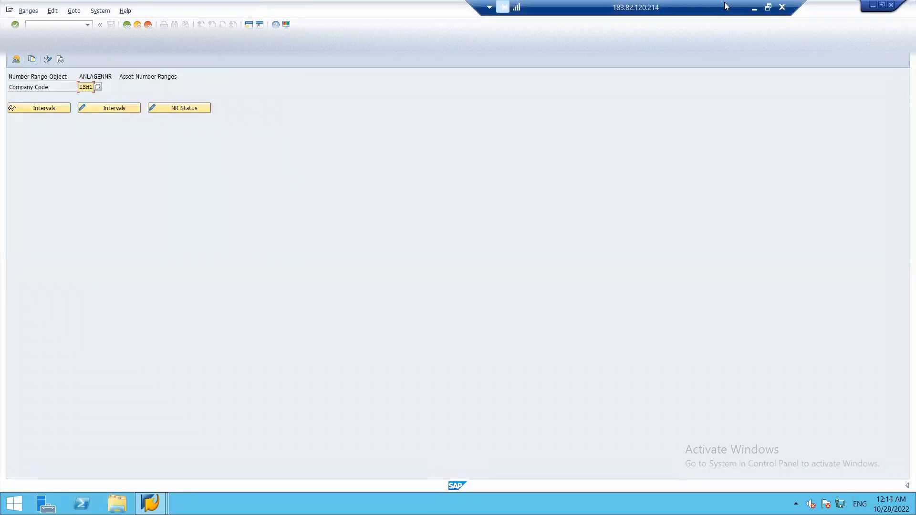
Step: Switch to the Excel worksheet and enter 10 in K21 under NUMBER RANGE
click(754, 7)
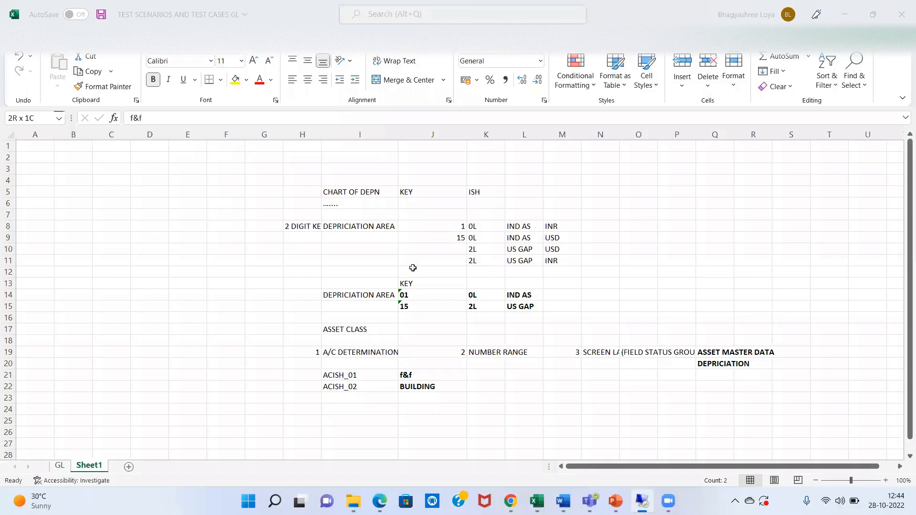
click(486, 367)
click(485, 372)
text(1)
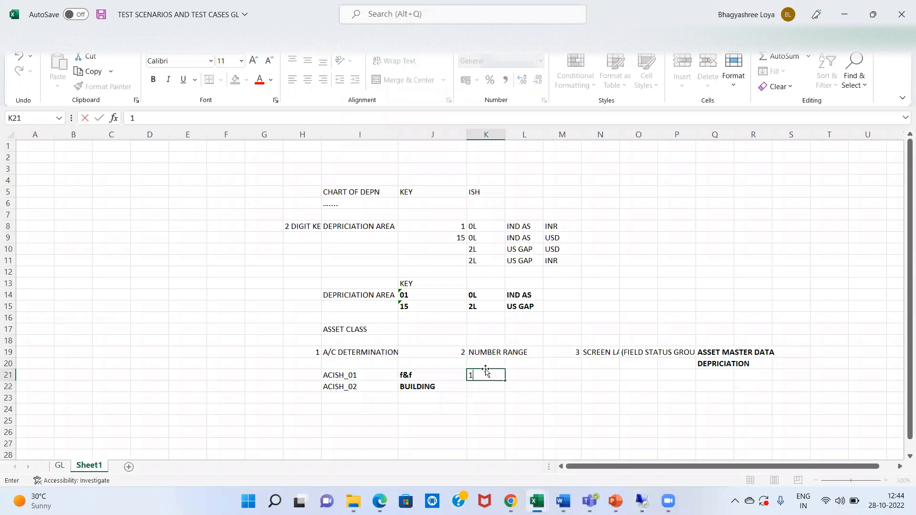
text(0)
key(Return)
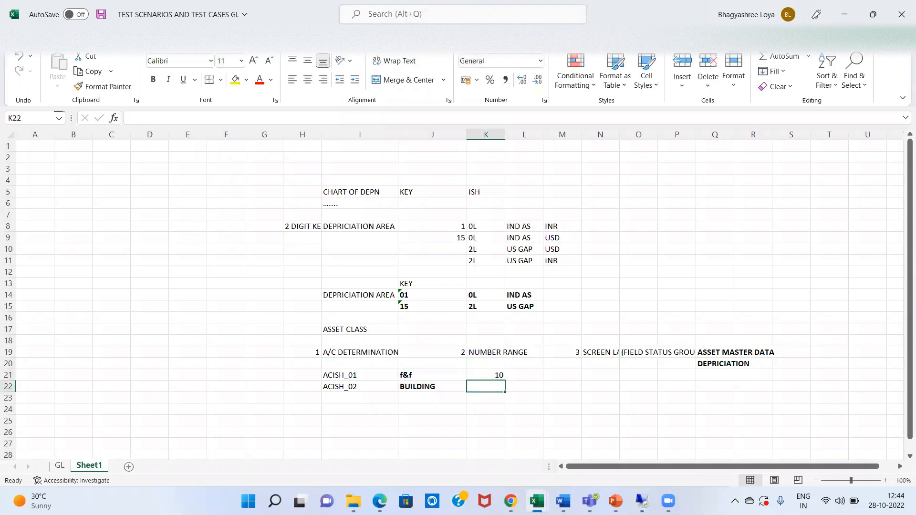
Step: Switch to SAP, open Create Screen Layout Rules, and select the entries 1100 Buildings and 3000 Fixtures and fittings
click(635, 499)
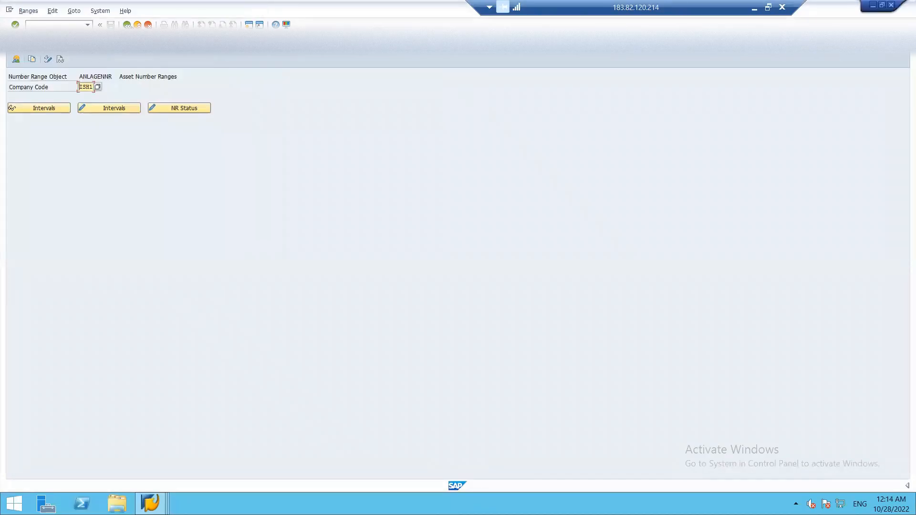
click(126, 24)
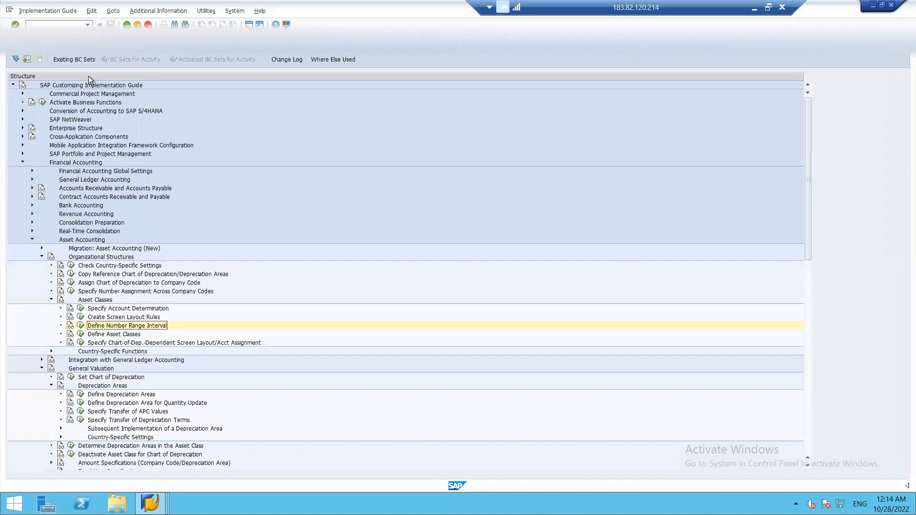
click(81, 317)
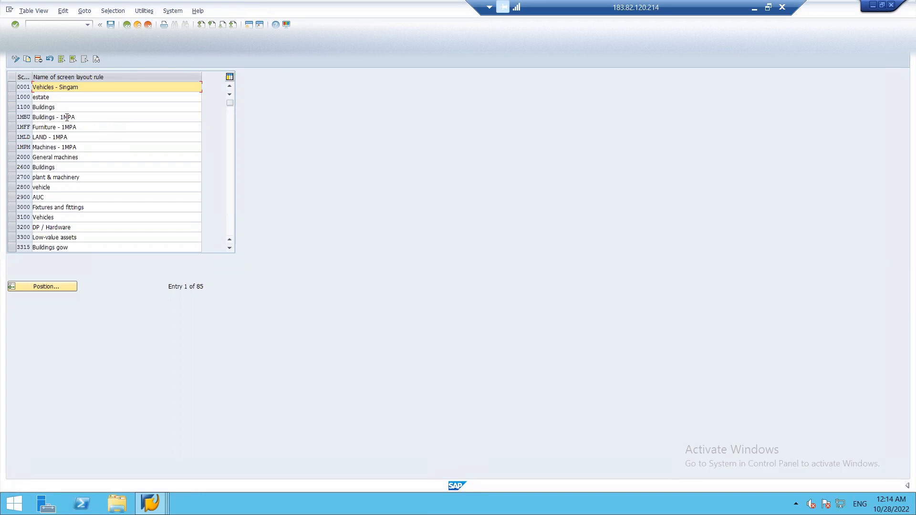
click(10, 107)
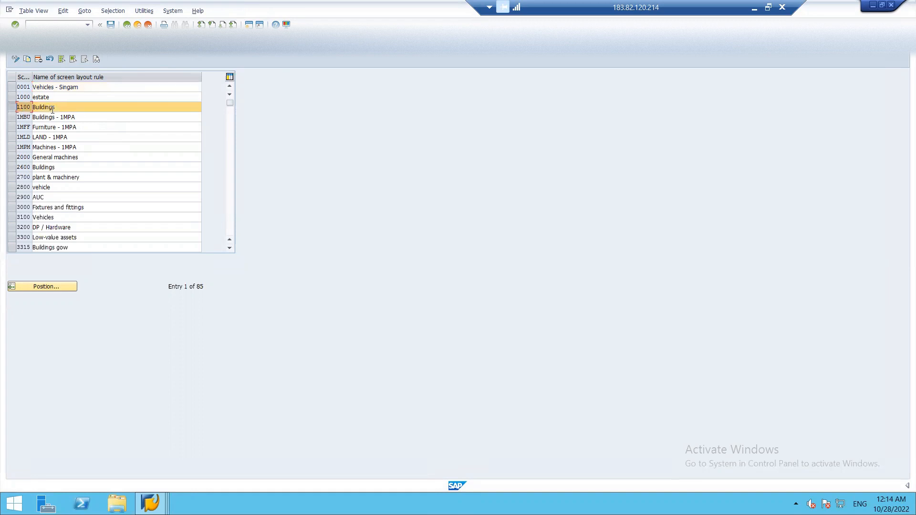
click(10, 208)
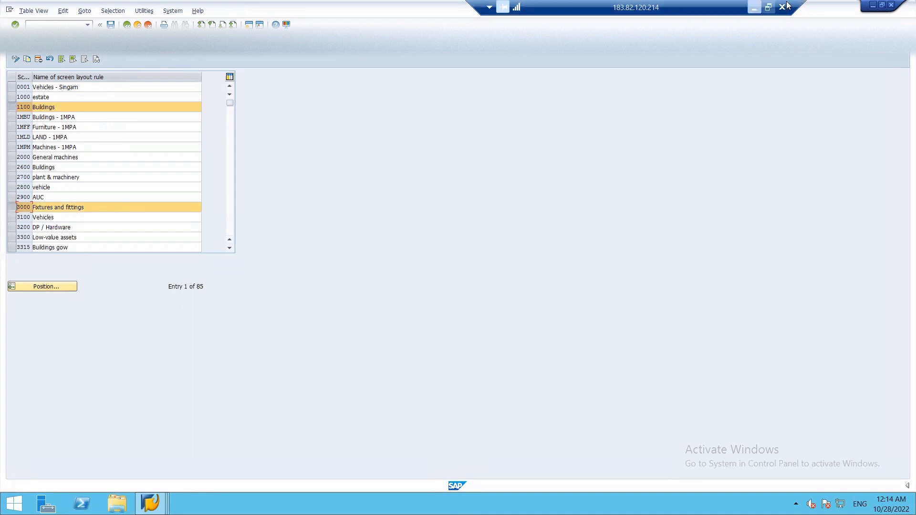
Step: Switch to the Excel worksheet and enter the screen layout keys 1100 in N22 for BUILDING and 3000 in N21 for f&f
click(753, 8)
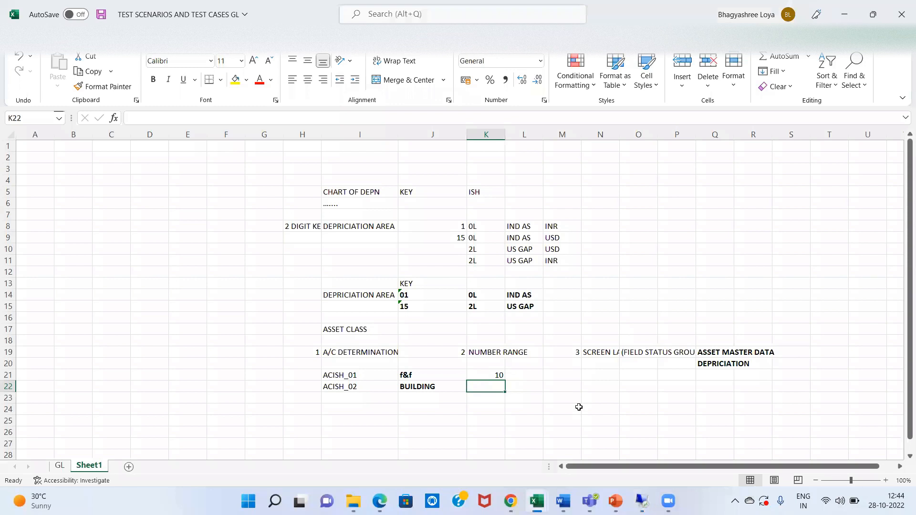
click(606, 387)
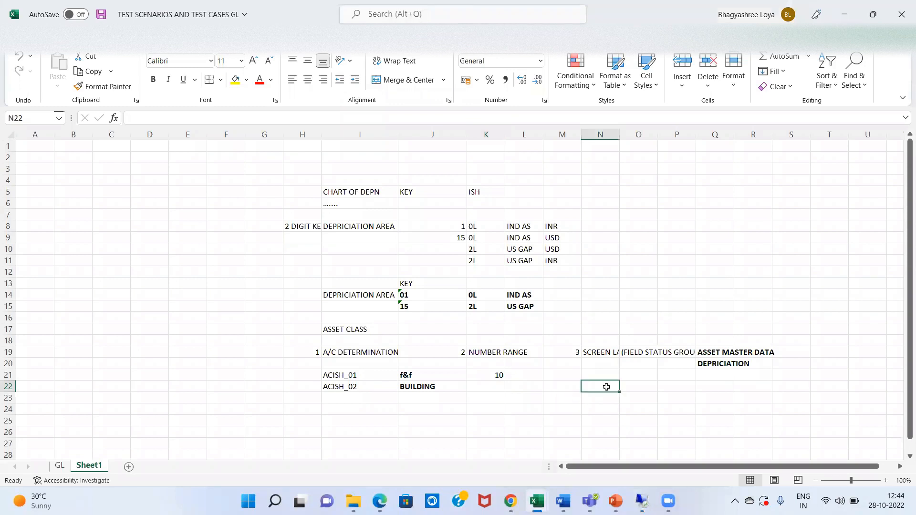
text(1500)
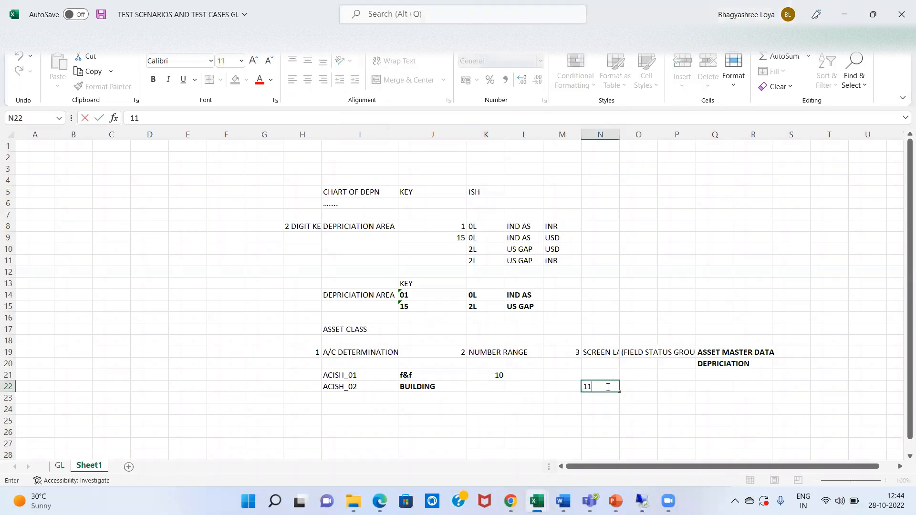
key(Return)
key(Up)
key(Up)
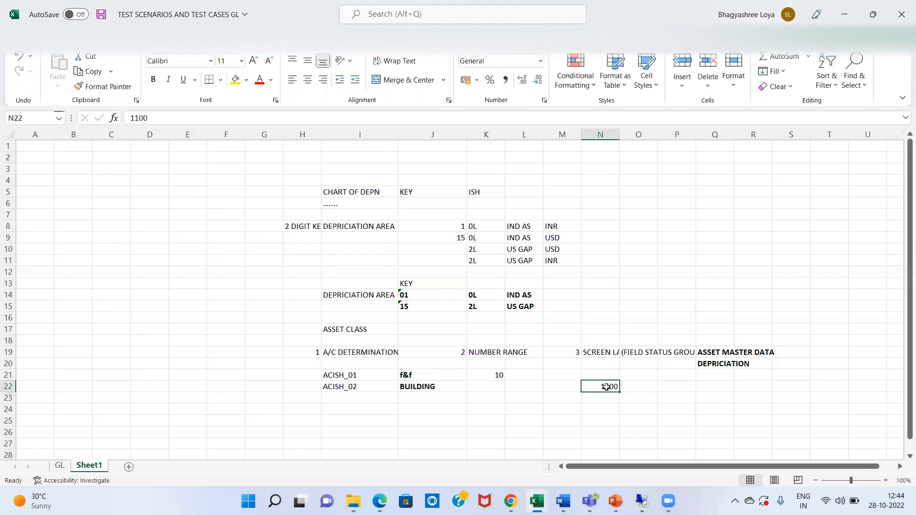
text(3000)
key(Return)
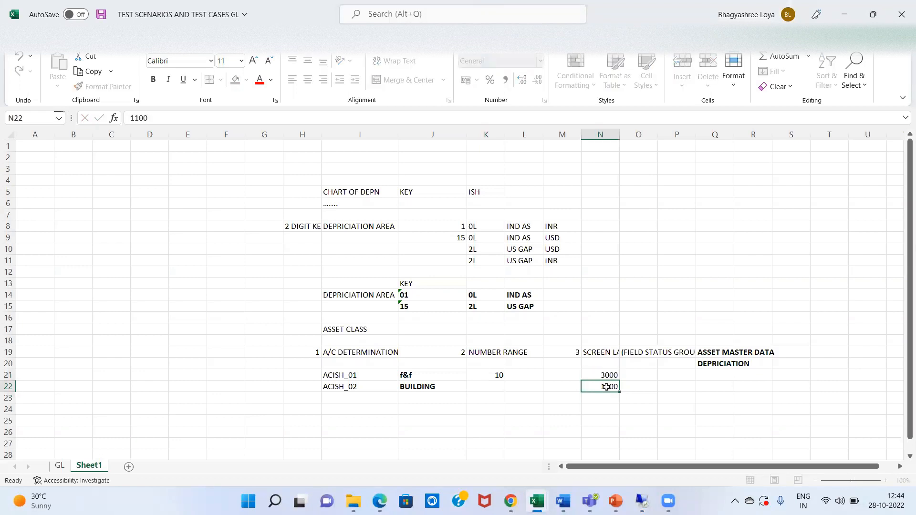
Step: Switch back to SAP, clear the selection in the screen layout rules list, and return to the implementation guide
click(852, 6)
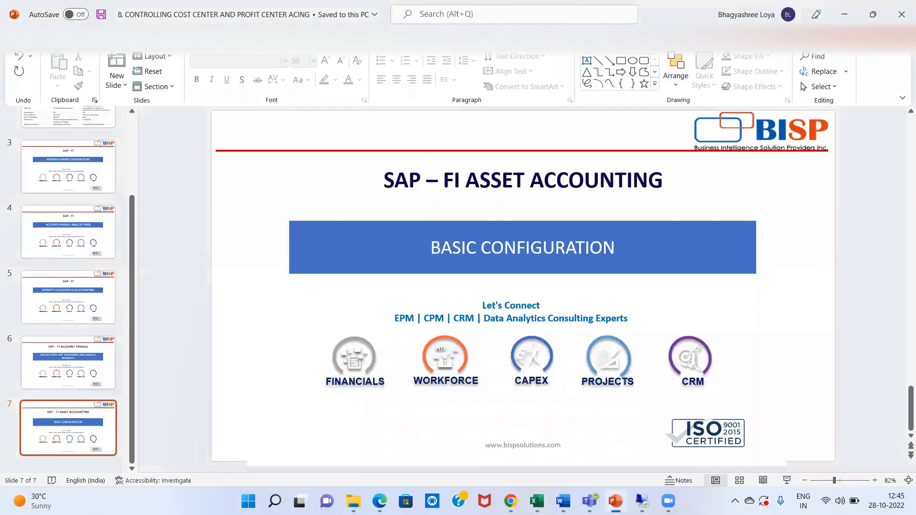
click(642, 501)
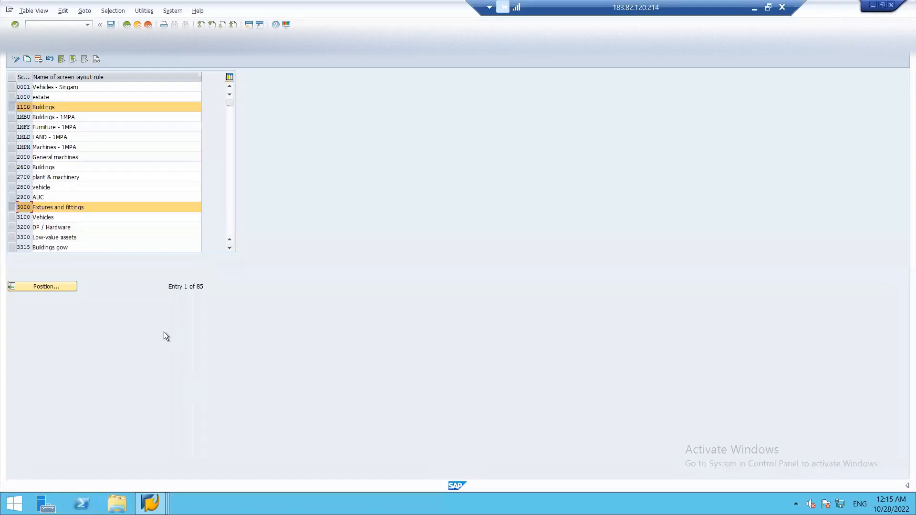
key(F12)
click(129, 176)
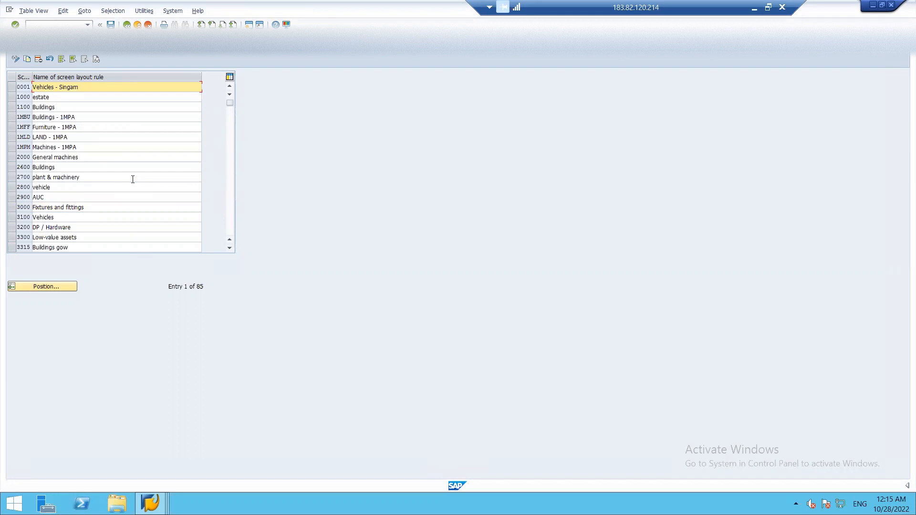
click(127, 25)
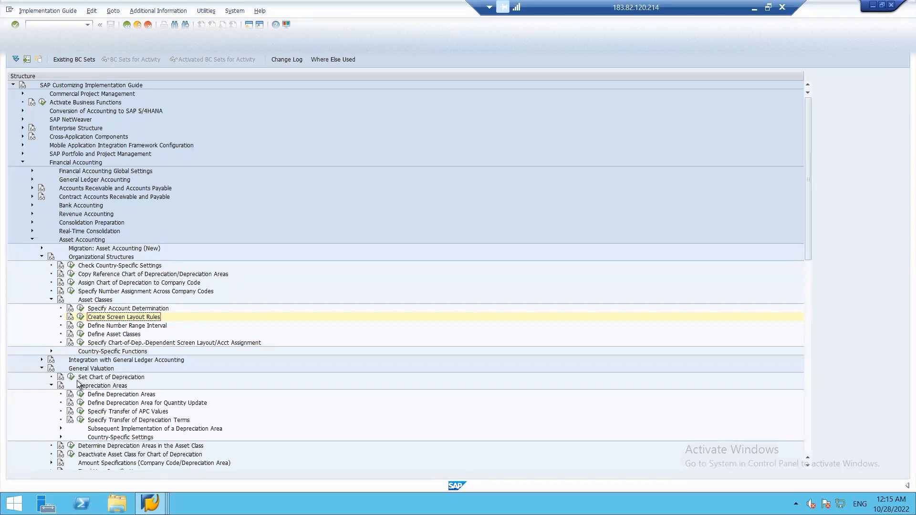
Step: Collapse General Valuation, expand Screen Layout under Master Data, view Define Screen Layout for Asset Depreciation Areas, and return to the implementation guide
click(42, 369)
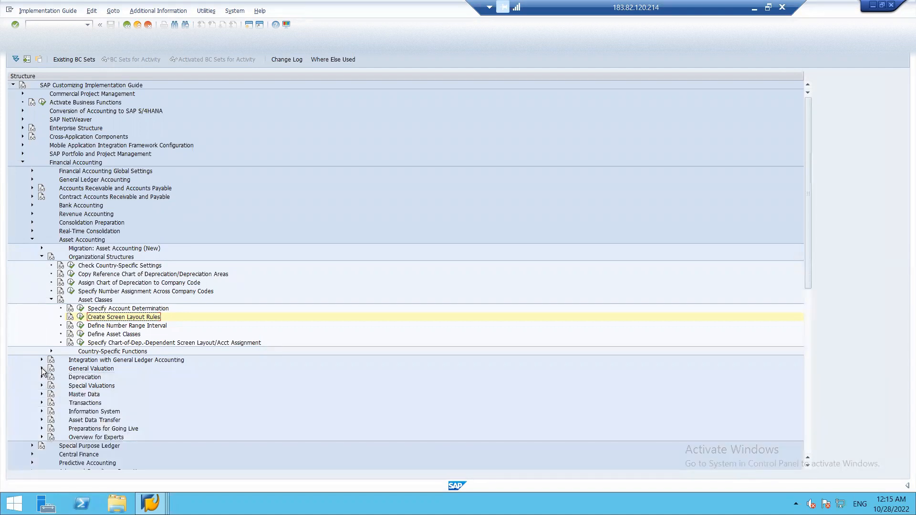
click(42, 394)
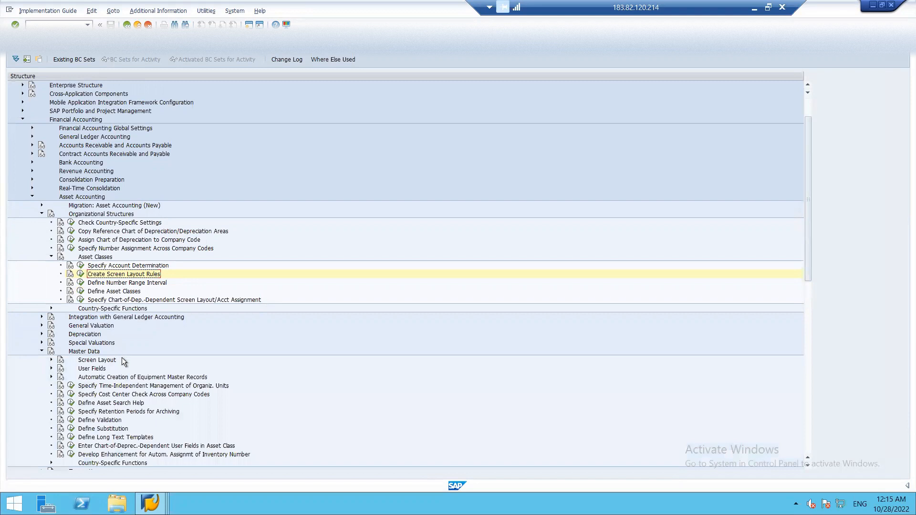
click(52, 360)
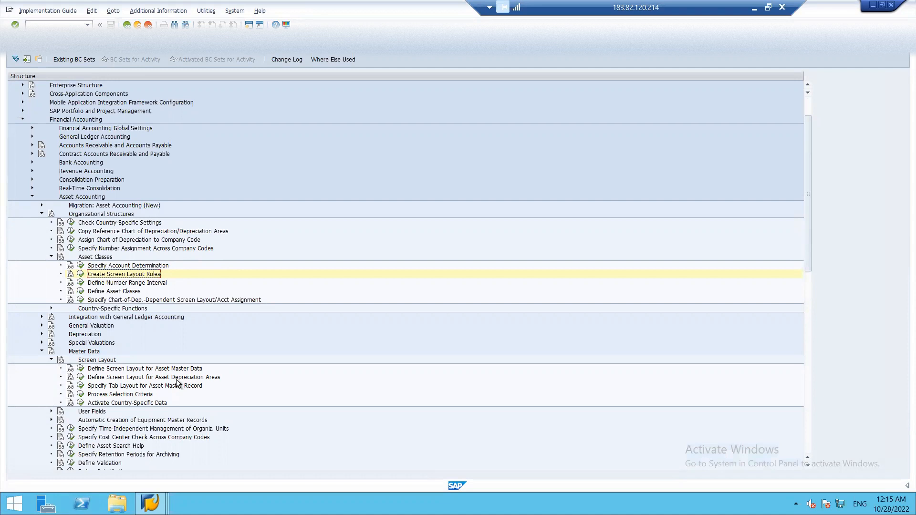
click(81, 378)
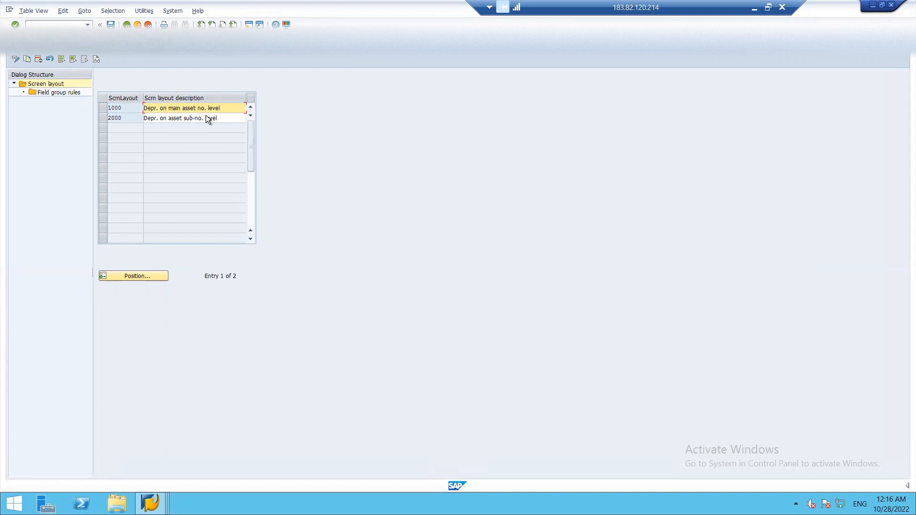
click(127, 24)
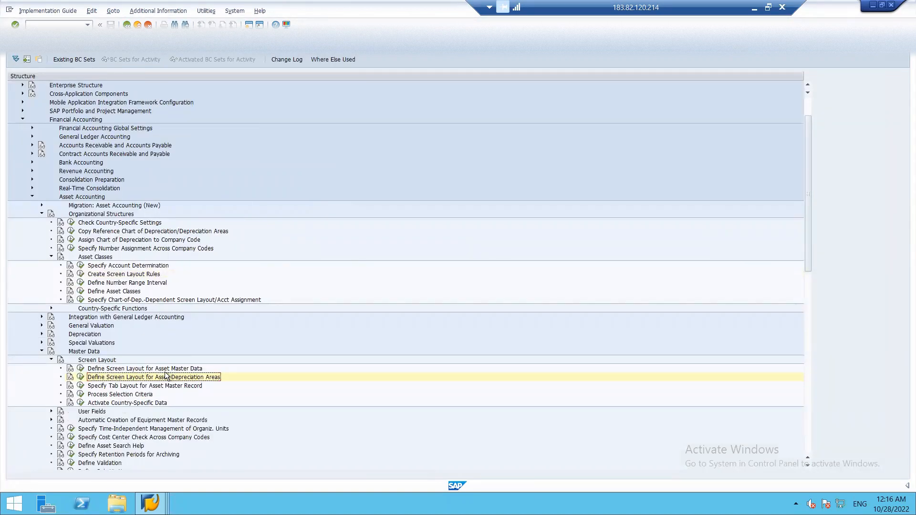
Step: Open Define Screen Layout for Asset Master Data, view the General data field group rules of layout 1100 Buildings, and return to the layout list
click(81, 369)
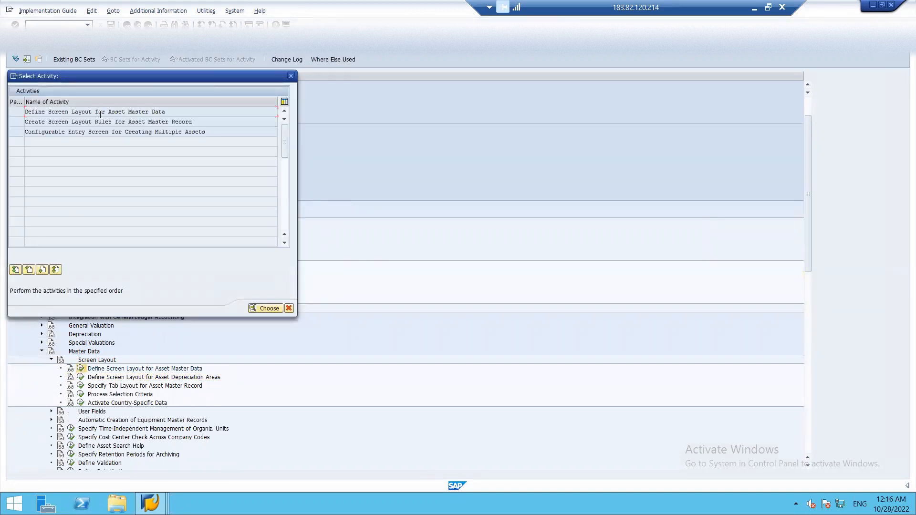
double_click(88, 112)
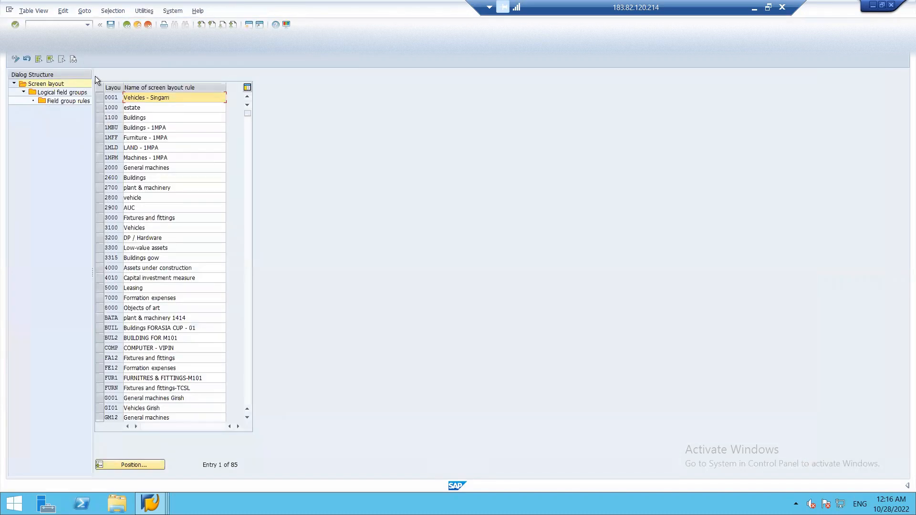
click(99, 119)
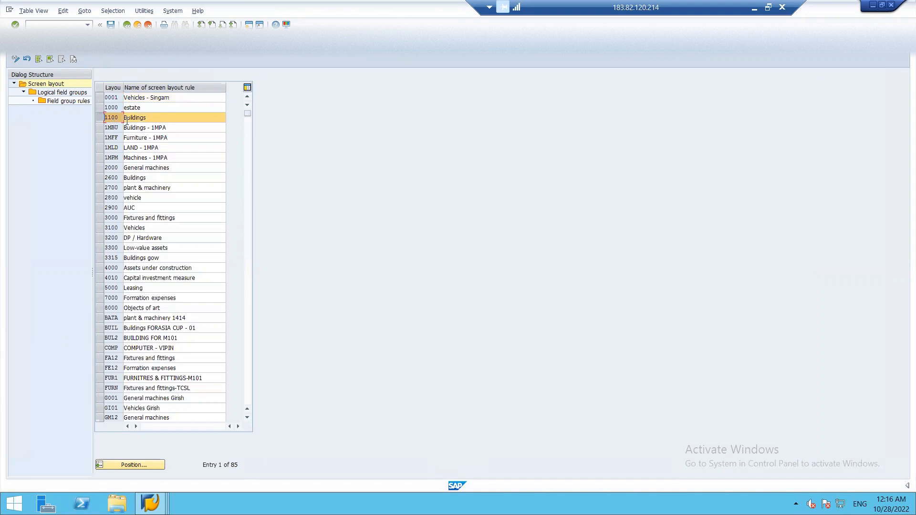
double_click(59, 95)
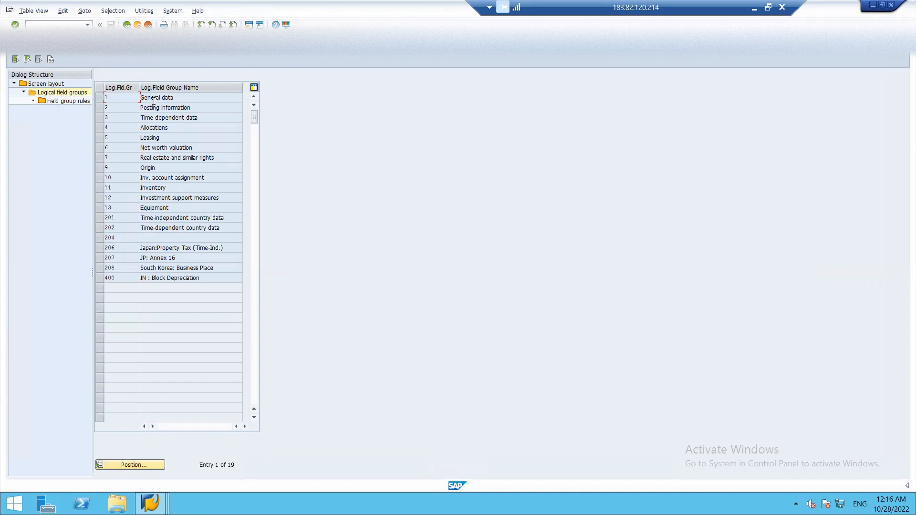
double_click(153, 98)
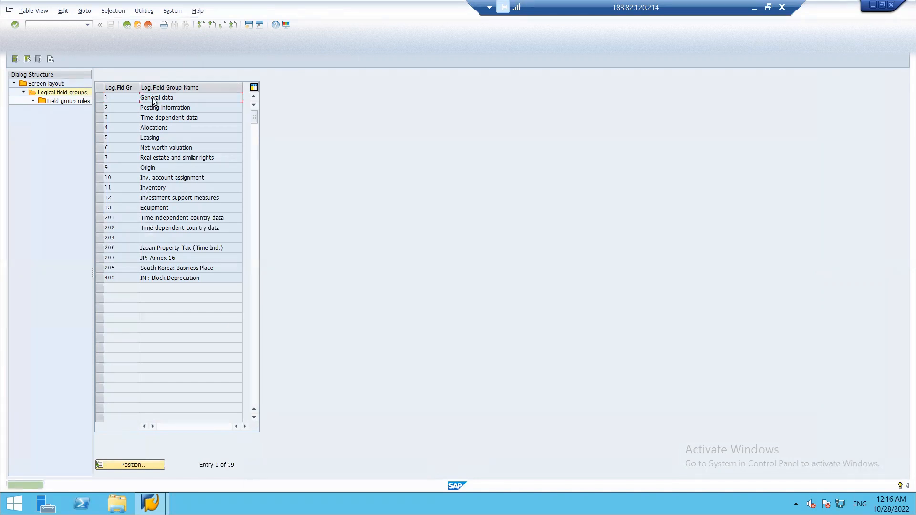
click(100, 98)
click(80, 101)
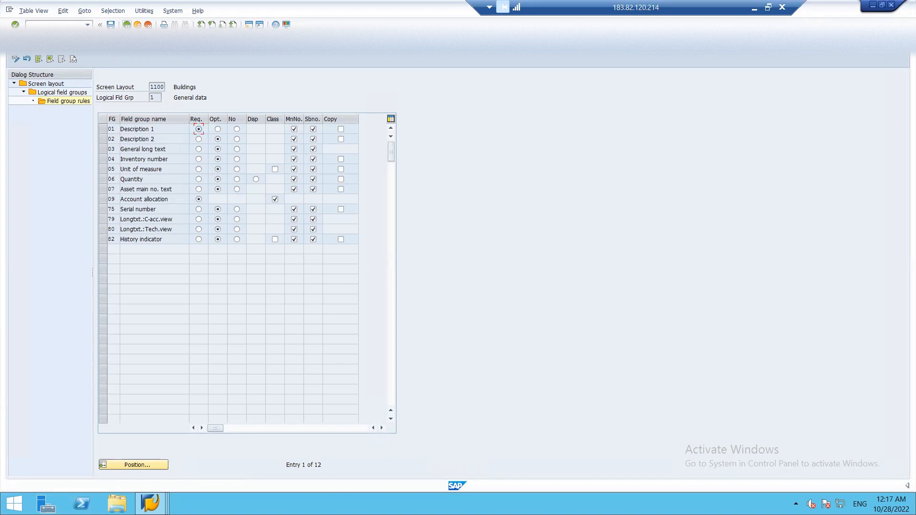
click(126, 24)
click(127, 25)
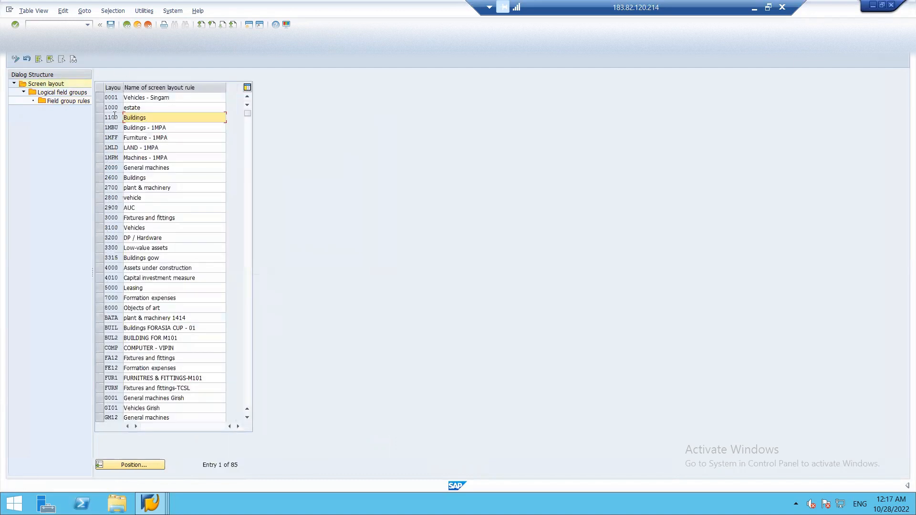
Step: View the General data field group rules of screen layout 3000 Fixtures and fittings, and return to the layout list
click(100, 221)
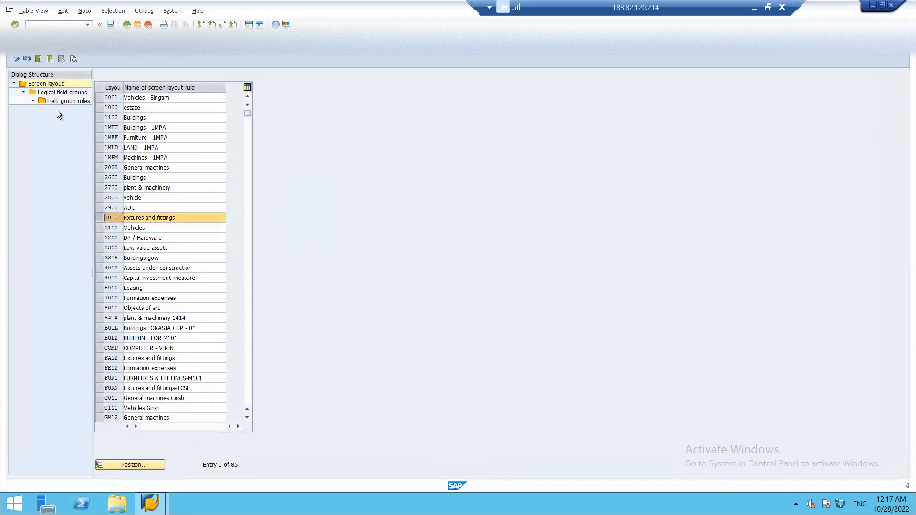
double_click(58, 92)
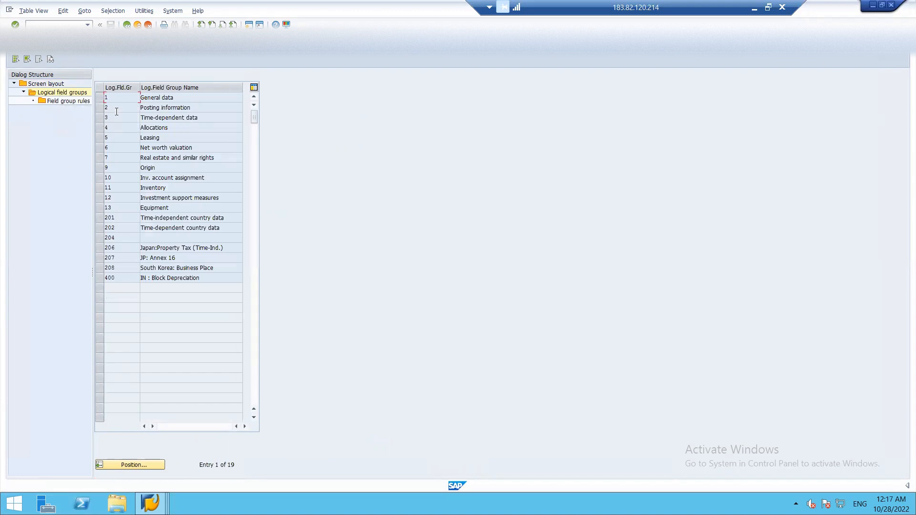
click(101, 99)
double_click(75, 101)
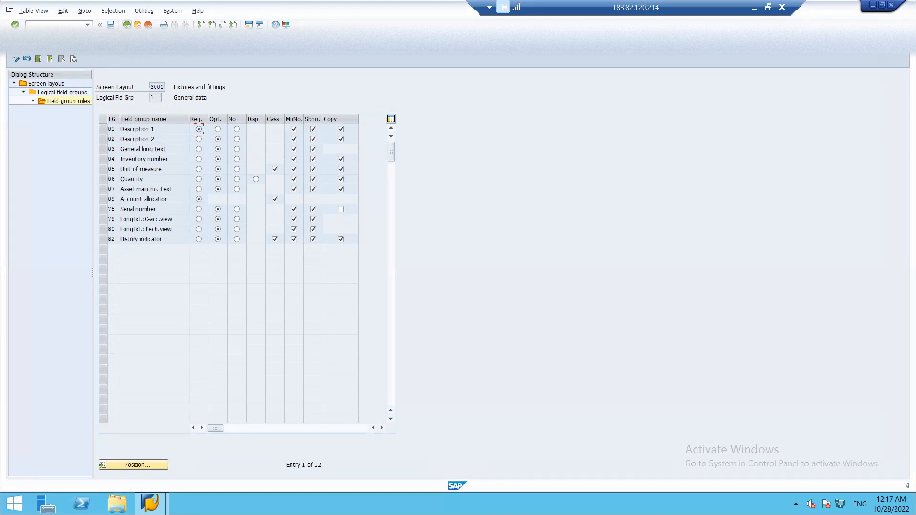
key(F3)
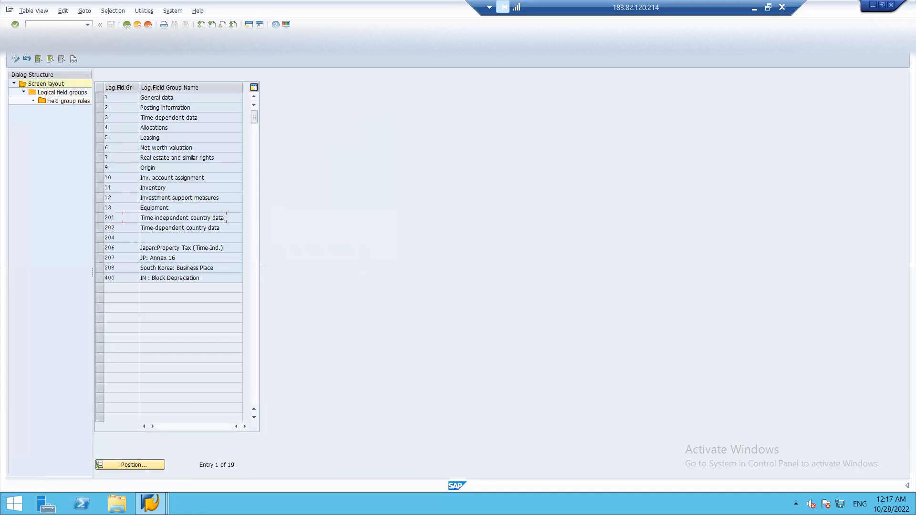
key(F3)
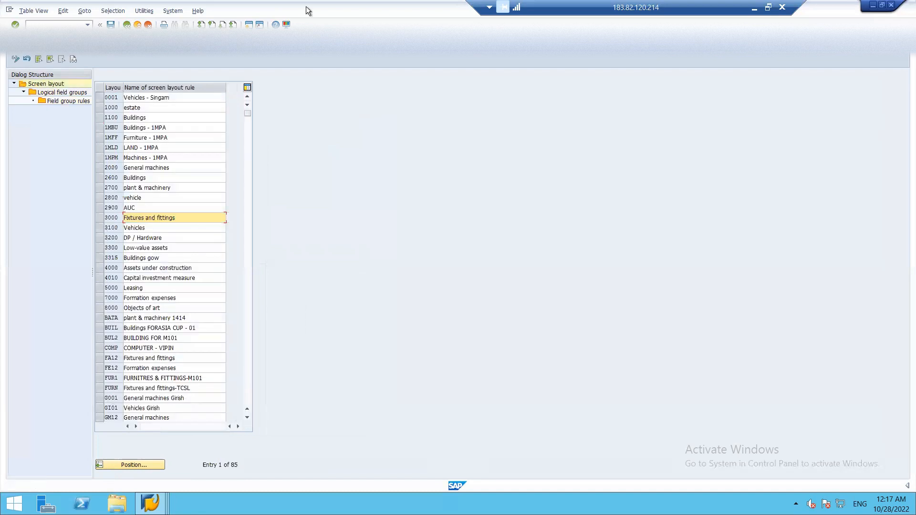
Step: Switch to the TEST SCENARIOS AND TEST CASES GL worksheet in Excel and review the screen layout keys and the ASSET MASTER DATA heading
click(754, 7)
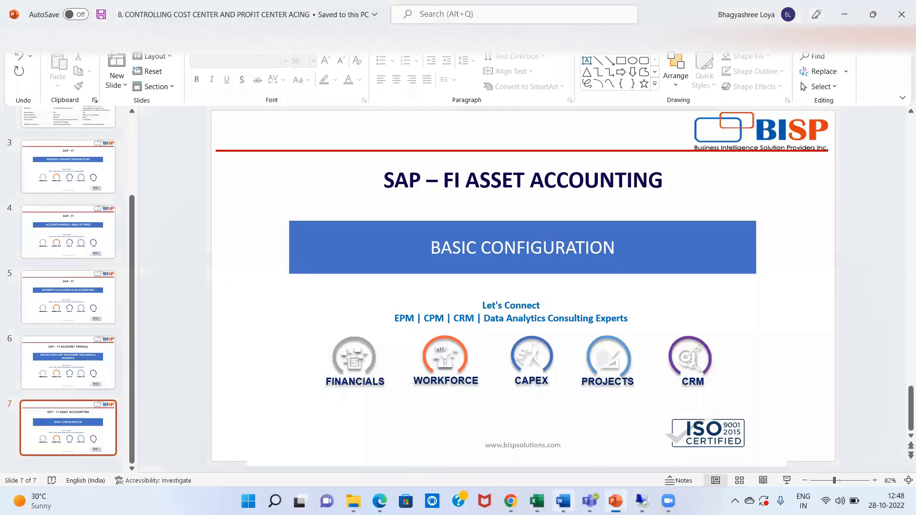
click(536, 501)
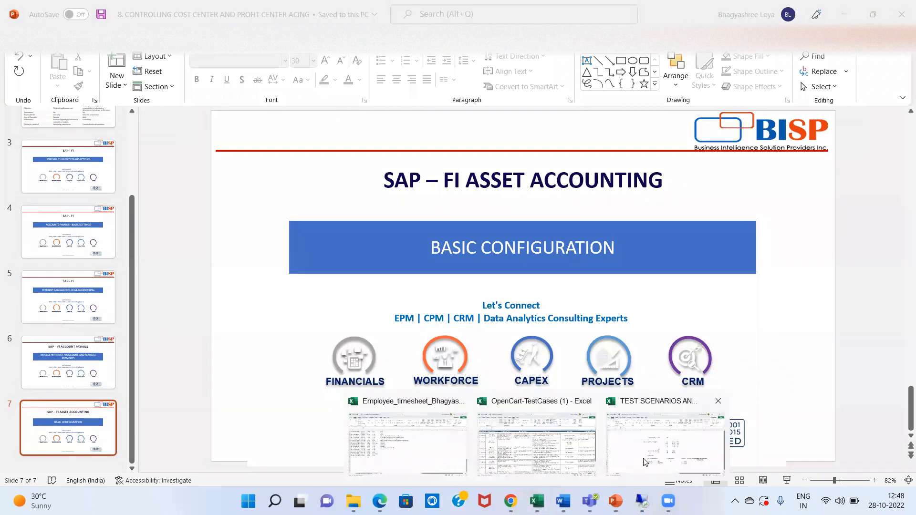
click(644, 461)
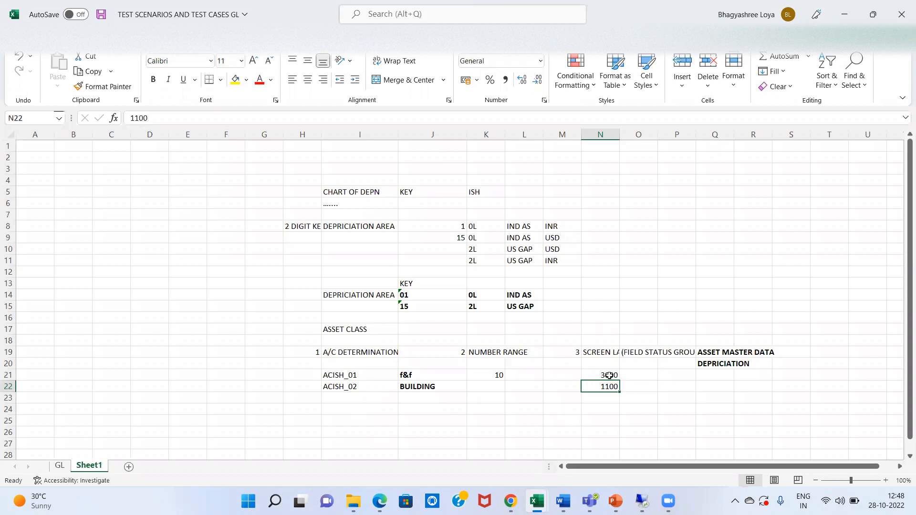
click(616, 132)
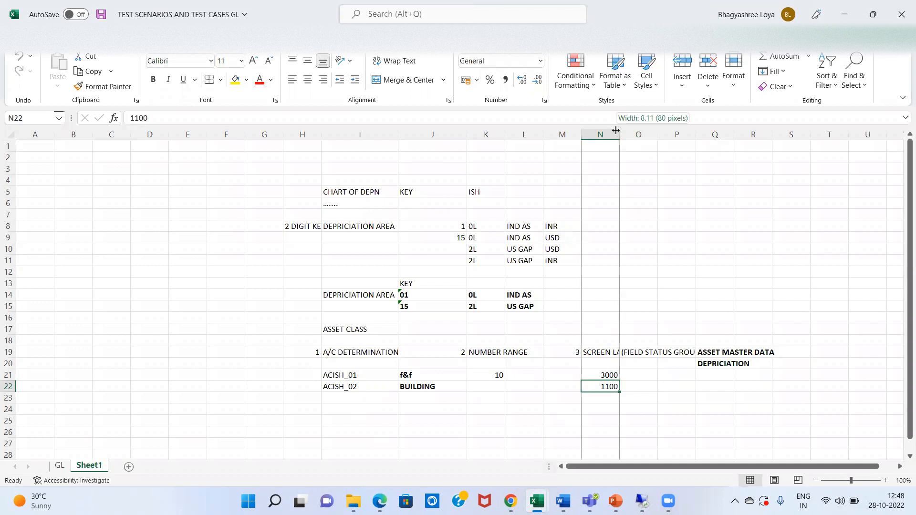
click(723, 354)
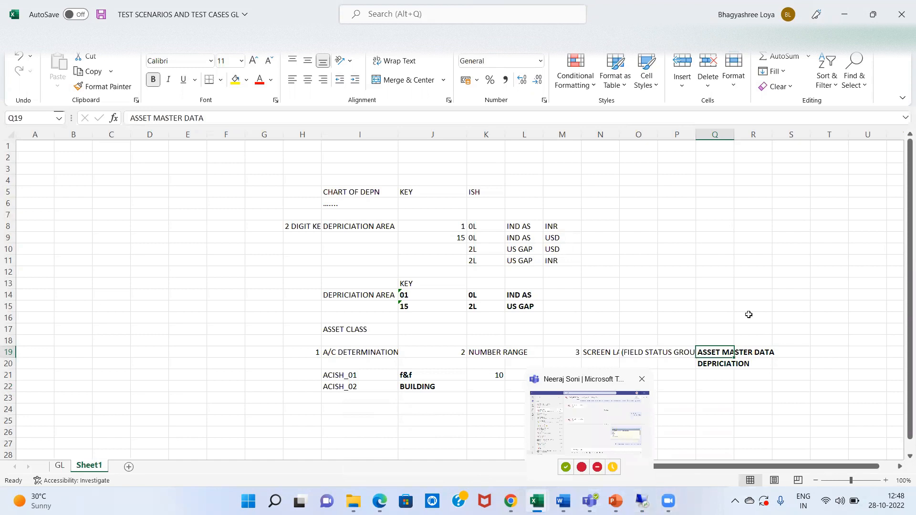
Step: Switch back to SAP, leave the asset master data screen layout activity, and return to the implementation guide
mouse_move(646, 499)
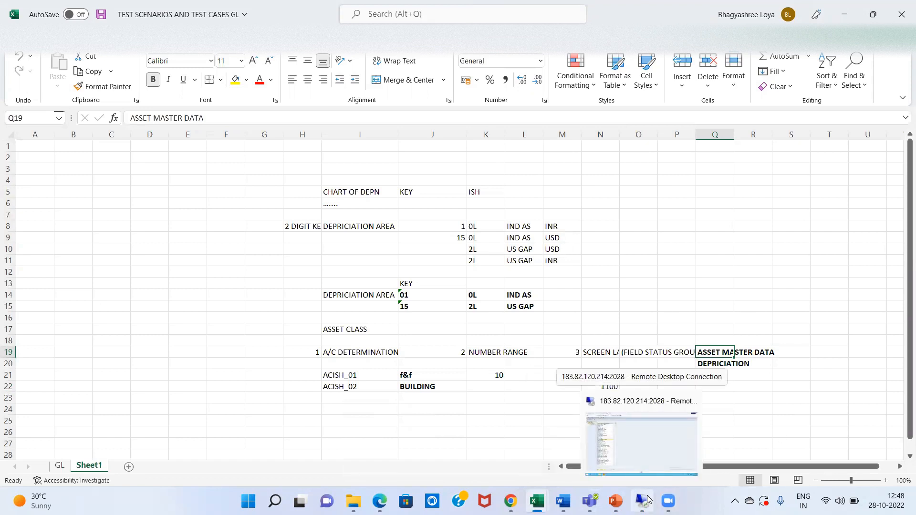
click(645, 499)
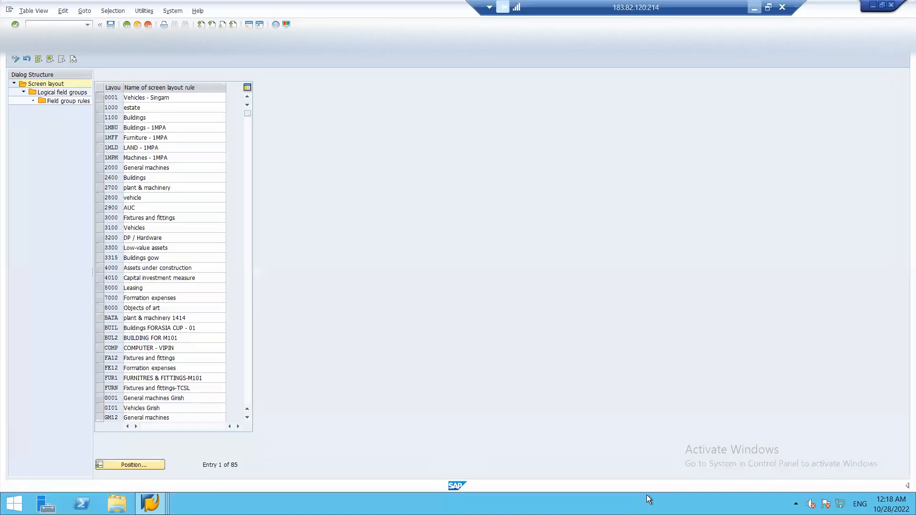
click(127, 25)
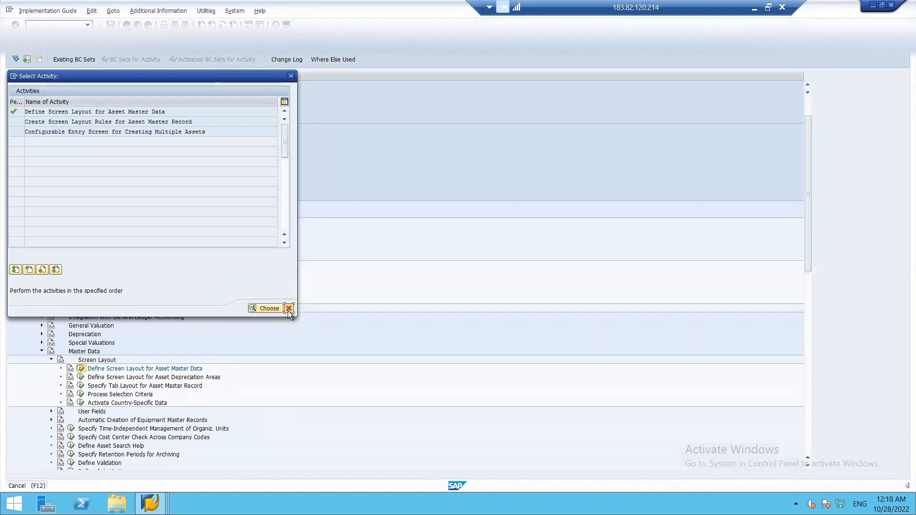
click(288, 309)
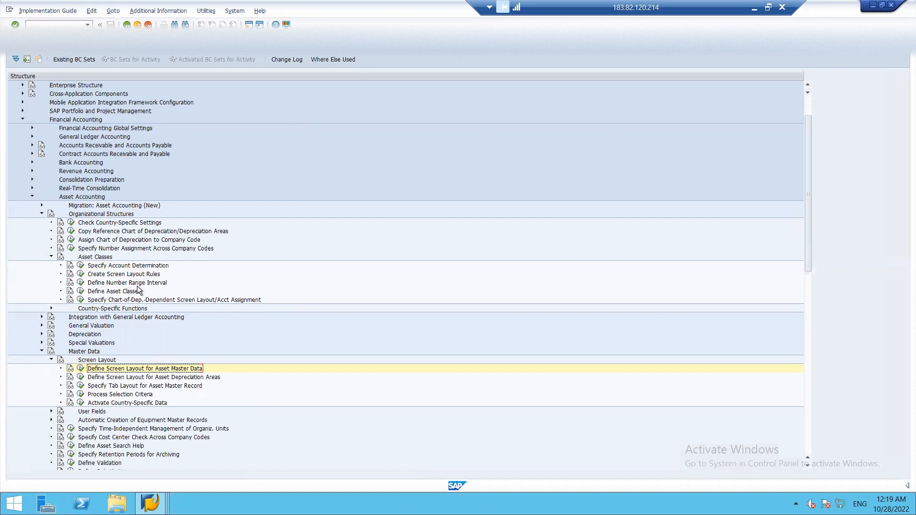
Step: Open Define Asset Classes, view the blank form for a new asset class, and return to the class list without creating an entry
click(82, 292)
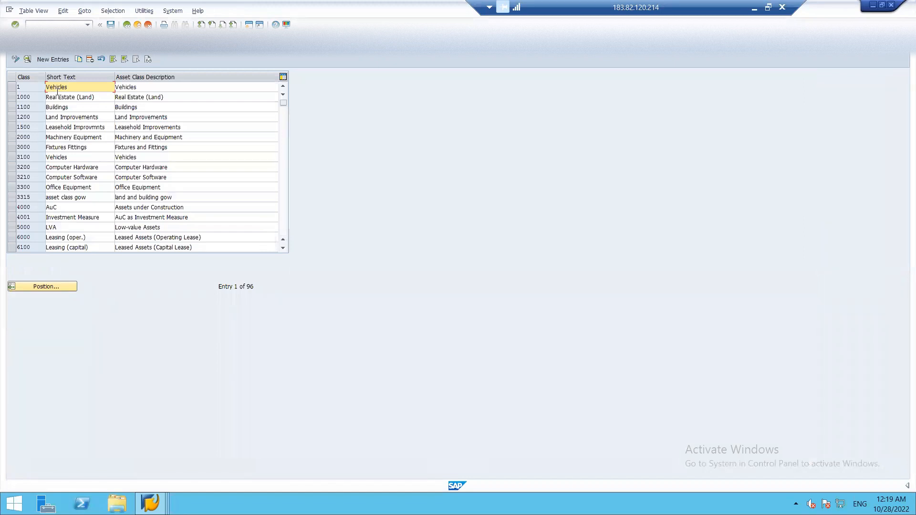
click(46, 60)
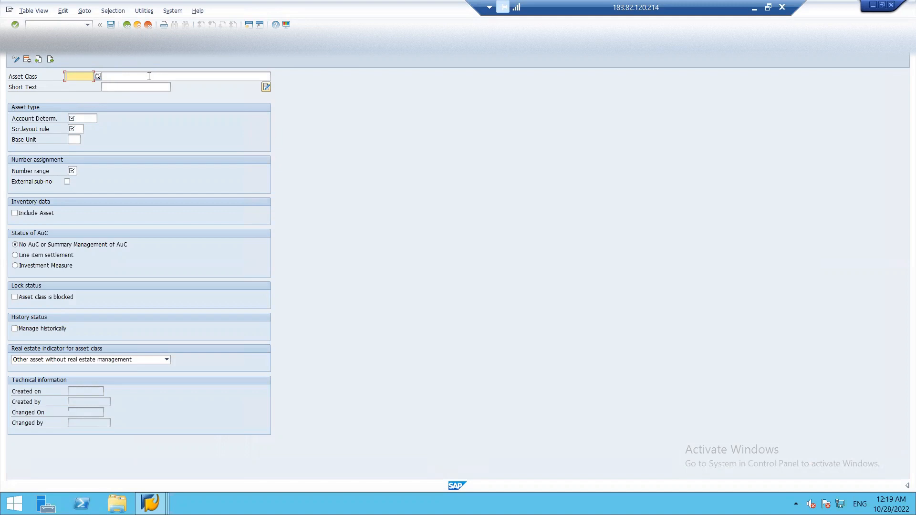
click(149, 77)
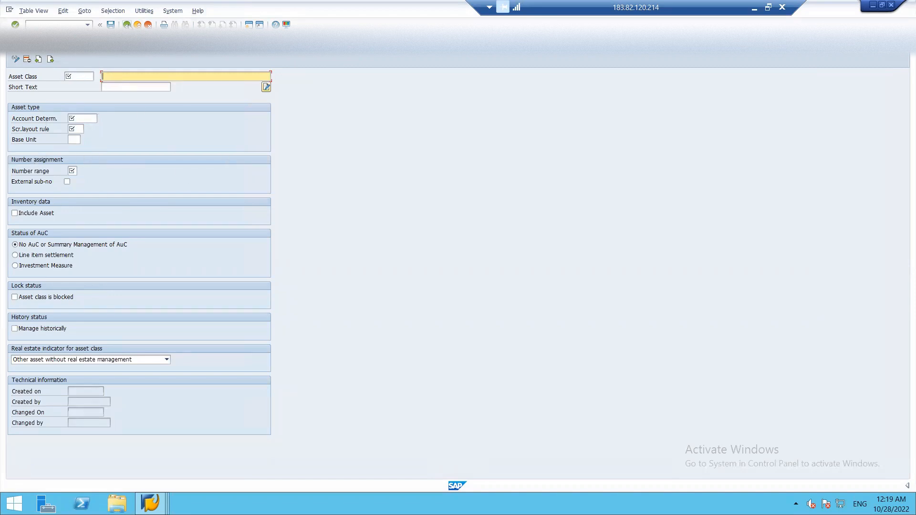
click(127, 25)
key(Escape)
click(129, 175)
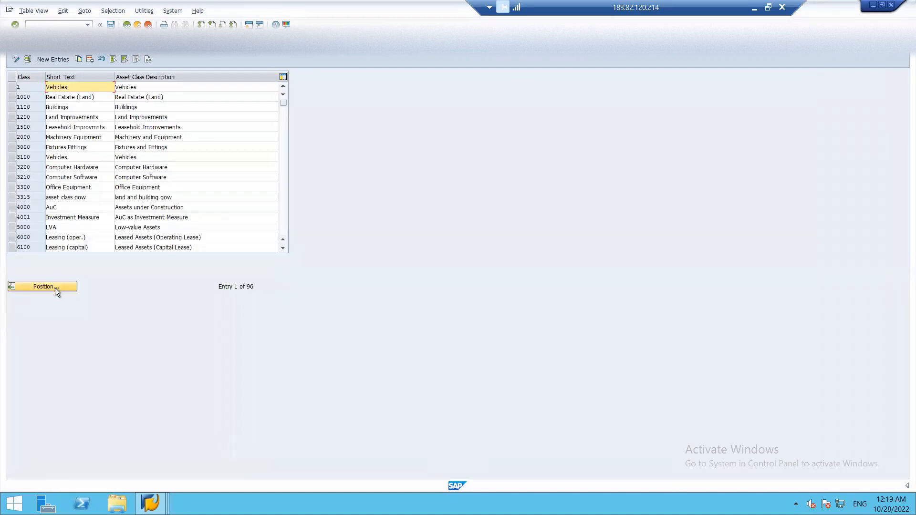
Step: Position the asset class list at ISH, open the details of class ISH_01 Buildings, and examine its account determination
click(55, 287)
text(ISH)
key(Return)
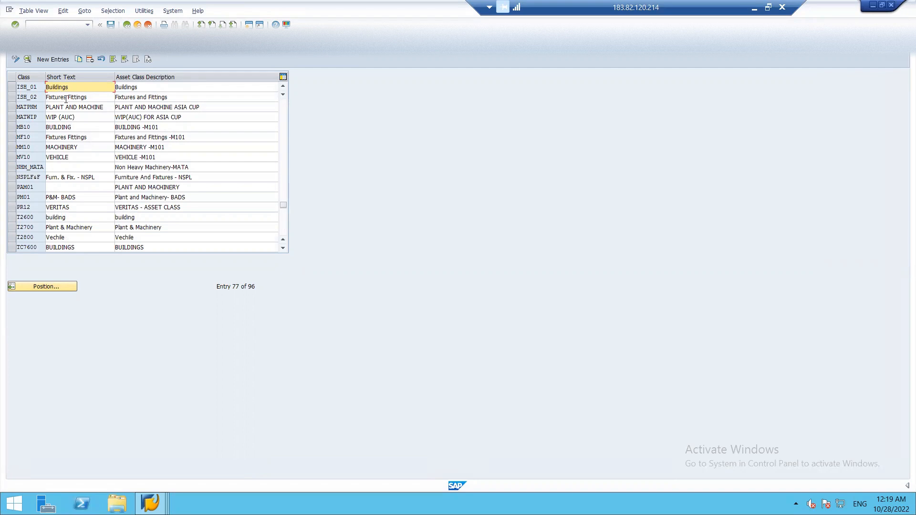
click(11, 89)
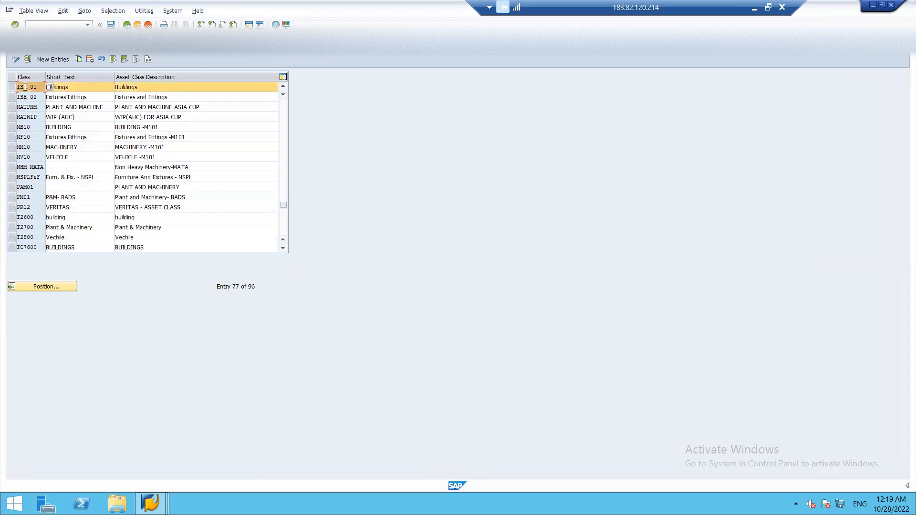
double_click(29, 89)
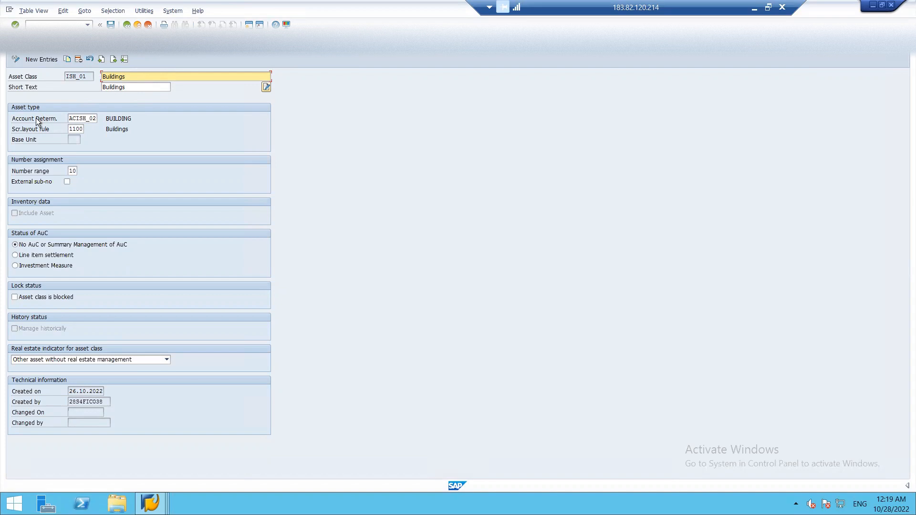
click(88, 119)
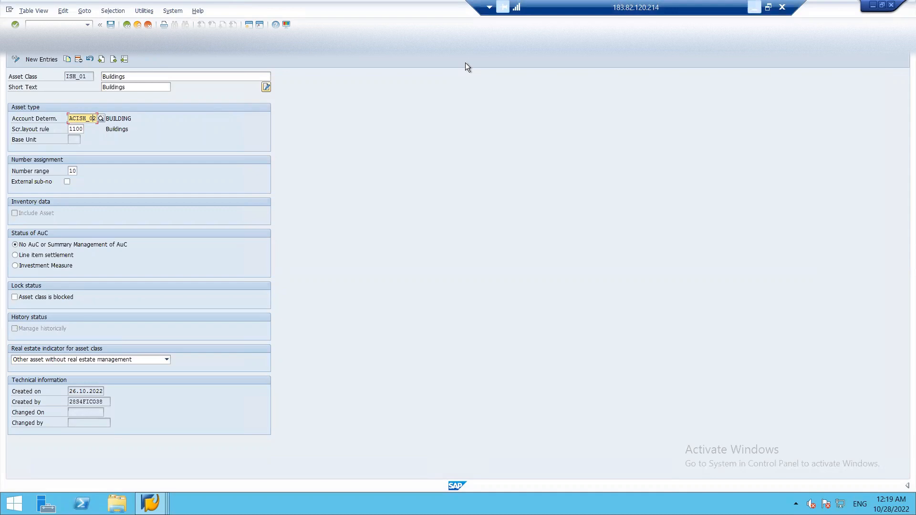
Step: Switch to the Excel worksheet and enter the heading ASSET CLASS in cell G19
click(754, 8)
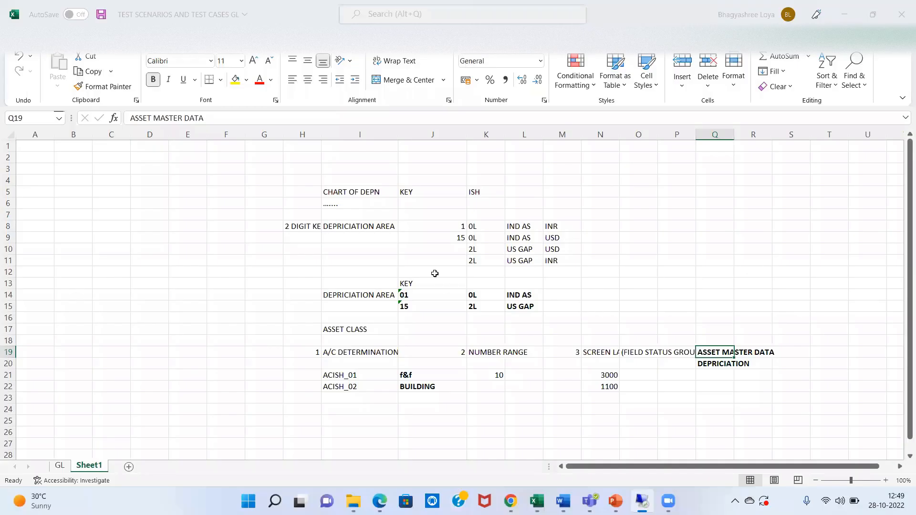
click(351, 388)
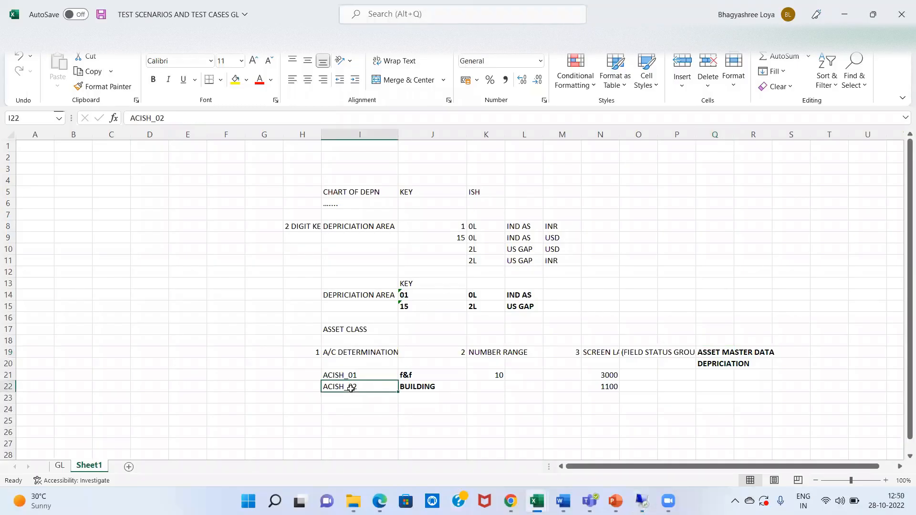
click(259, 353)
text(ASSET C)
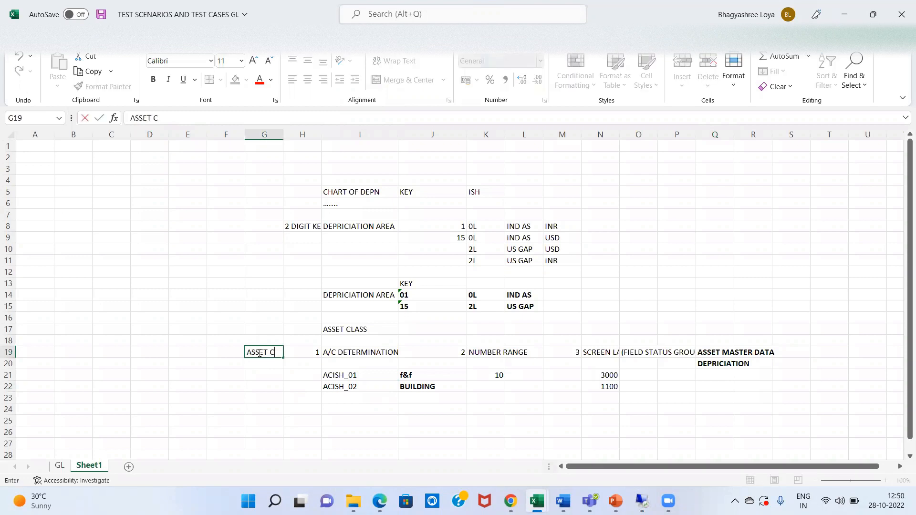
text(LASS)
key(Return)
key(Return)
key(Return)
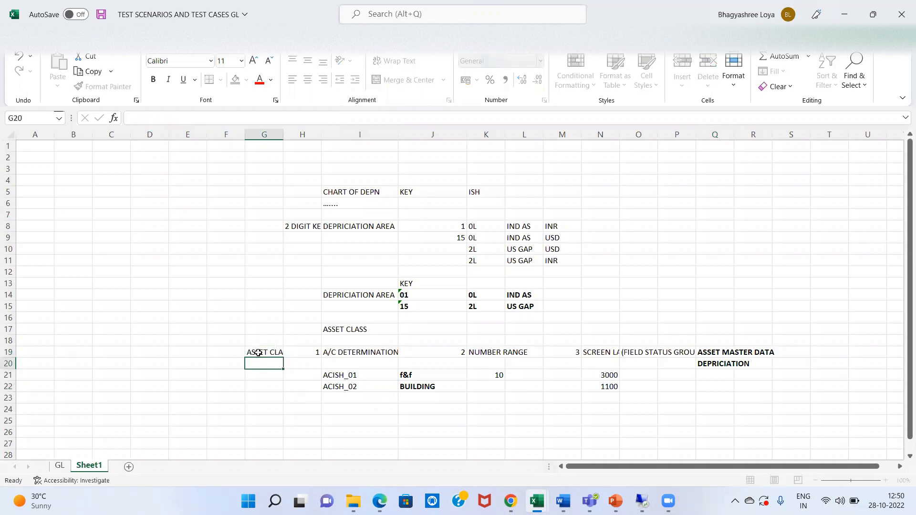
Step: Enter ISH_01 in G22 for BUILDING, checking the asset class key in SAP, and select account determination cell I22
text(ISH)
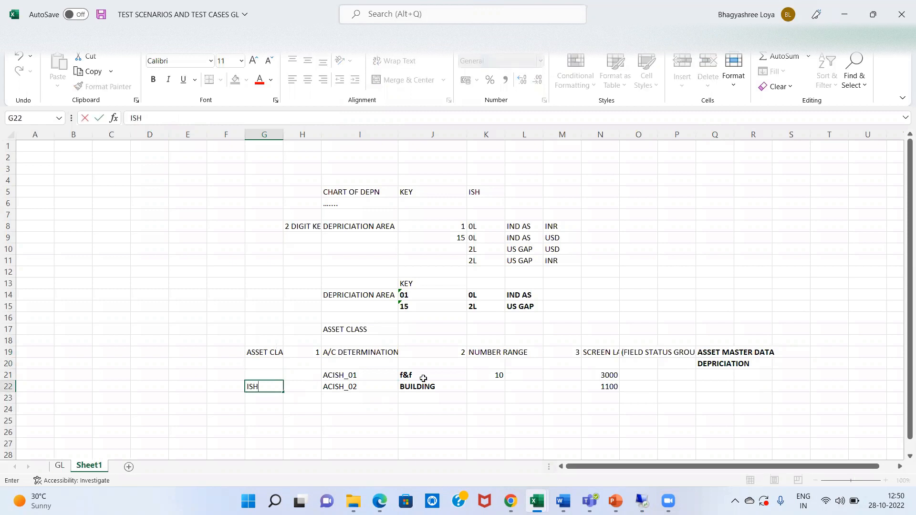
click(642, 501)
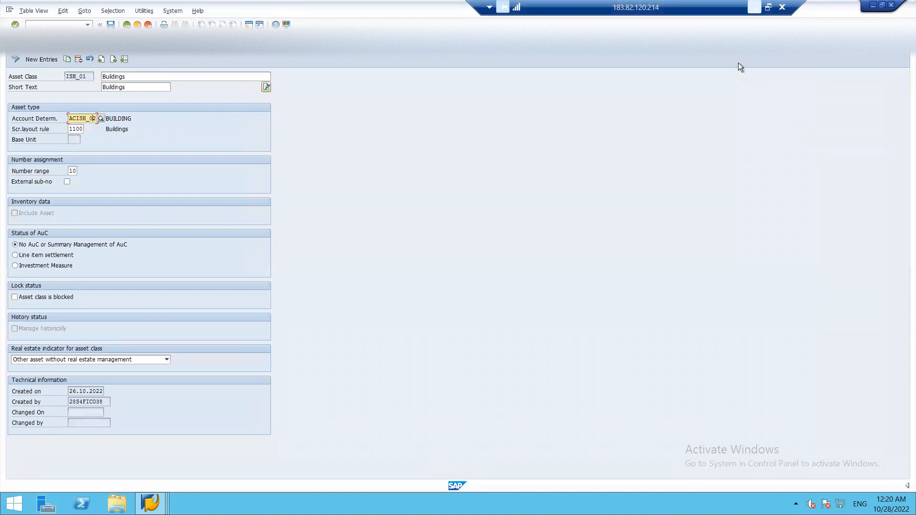
click(754, 8)
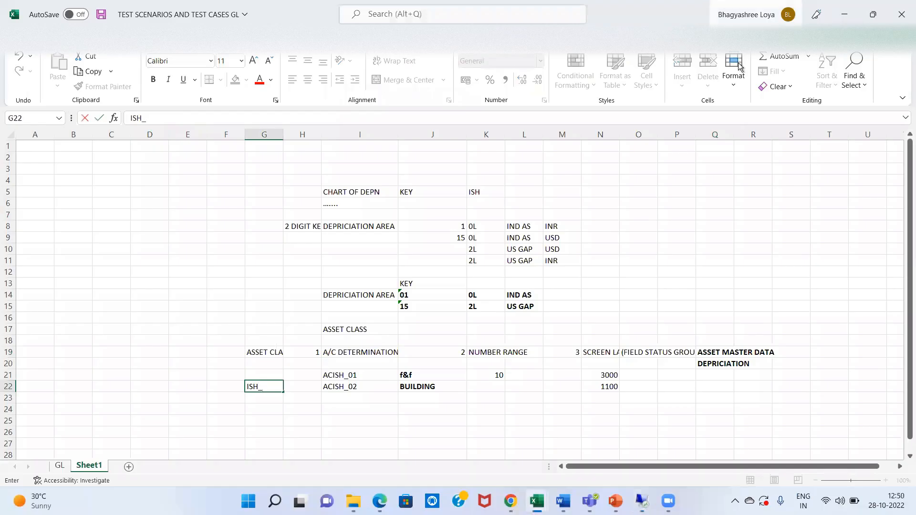
text(01)
key(Return)
key(Up)
key(Right)
key(Right)
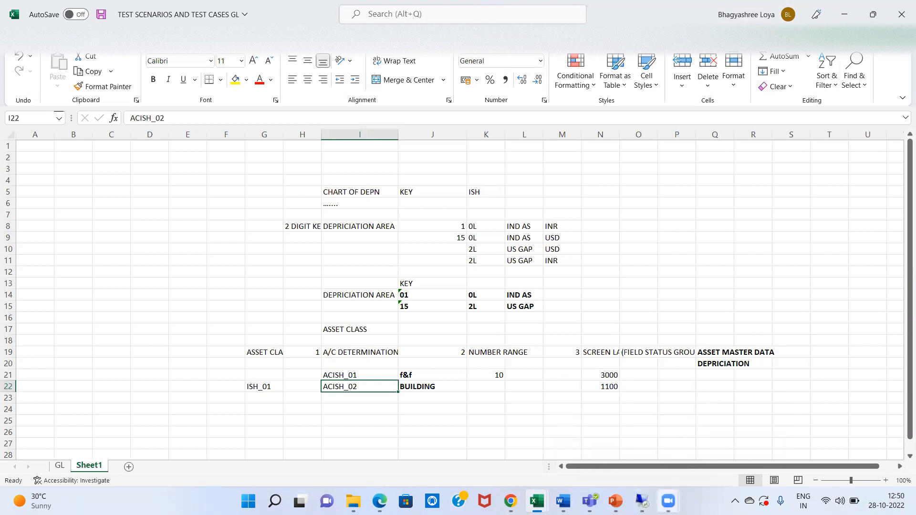
Step: Switch back to SAP and leave the details of asset class ISH_01
click(641, 500)
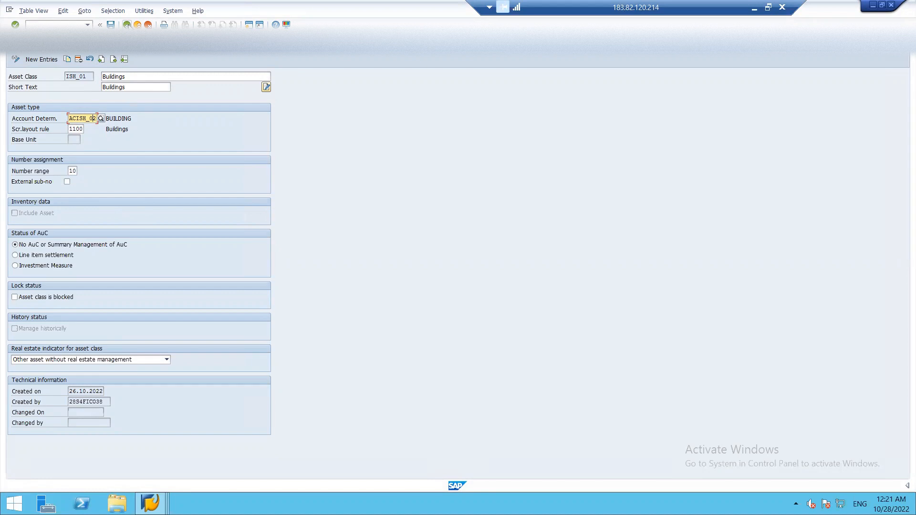
key(F3)
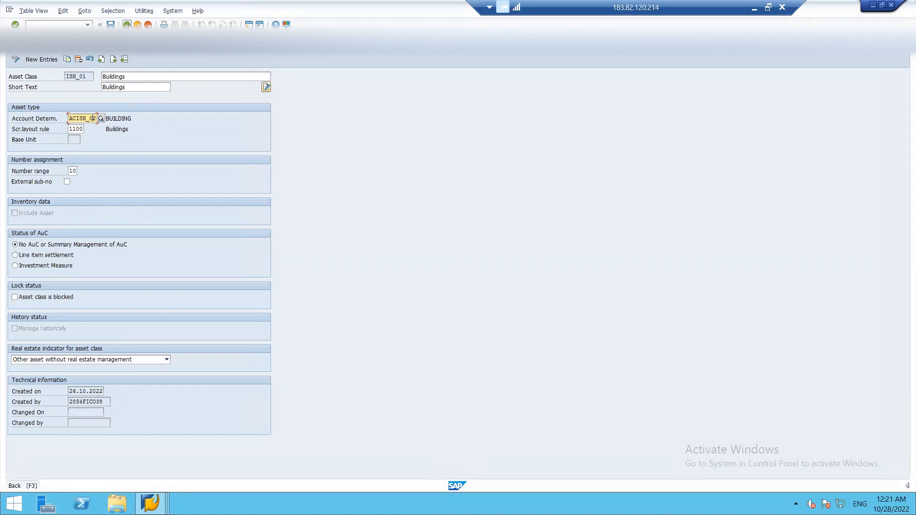